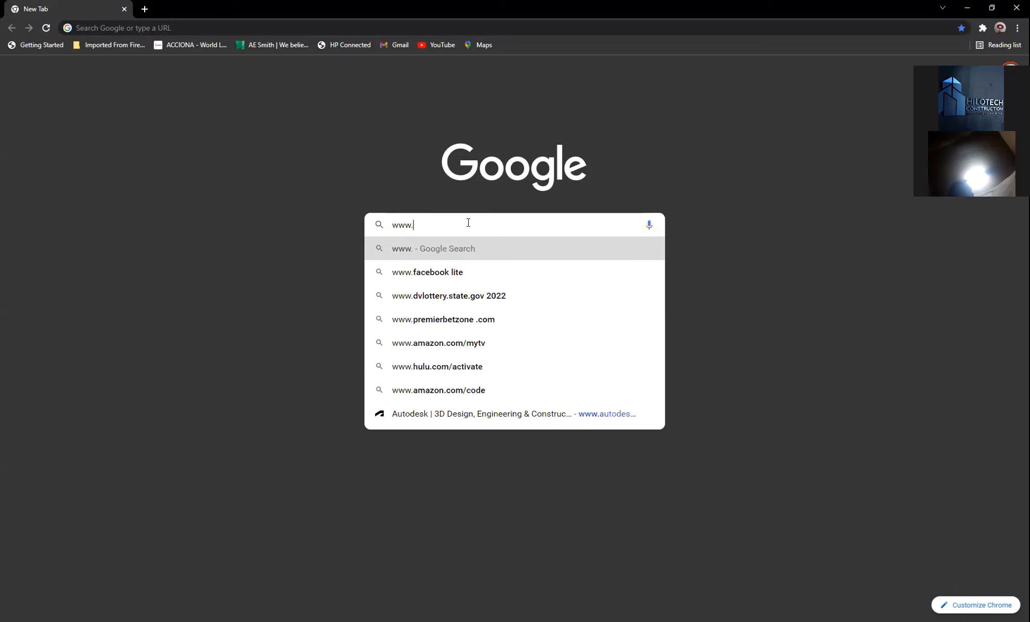
{"action": "type", "text": "de"}
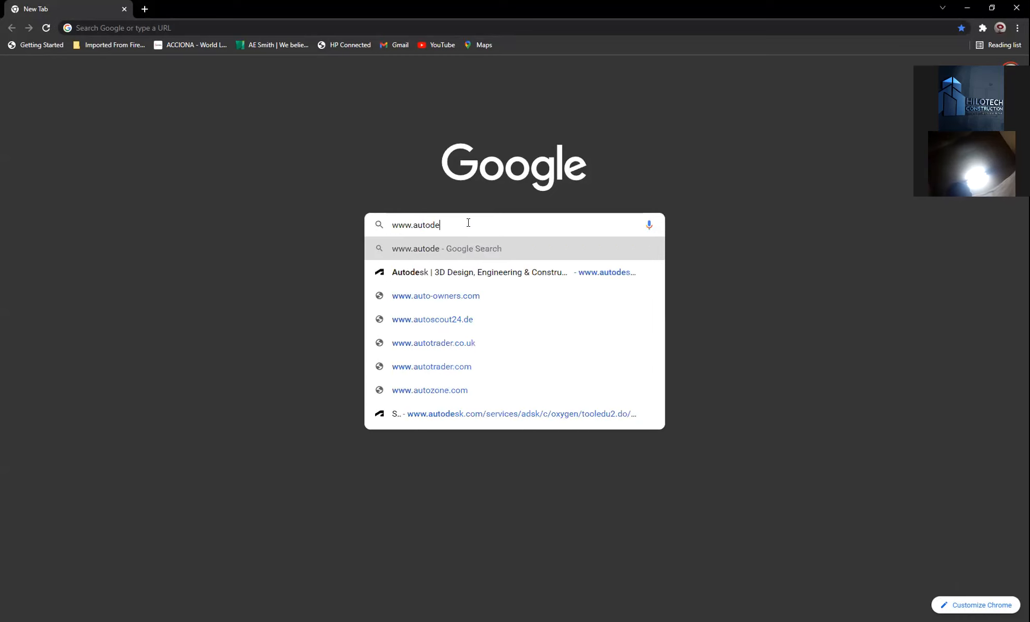
{"action": "type", "text": "st.com"}
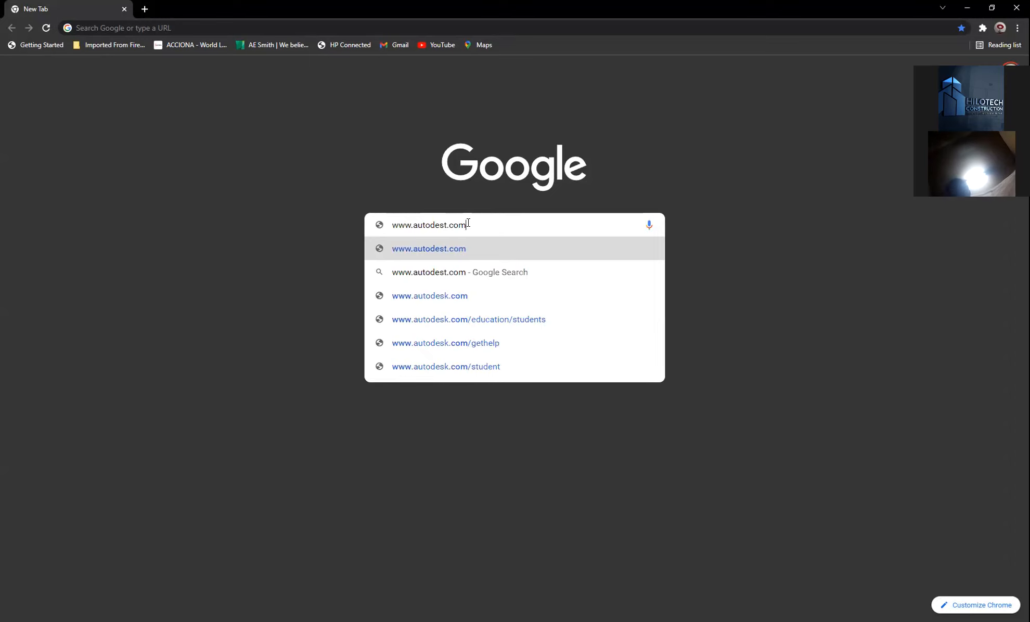
{"action": "key", "text": "Left"}
{"action": "key", "text": "Left"}
{"action": "key", "text": "Left"}
{"action": "key", "text": "BackSpace"}
{"action": "type", "text": "k"}
{"action": "key", "text": "Right"}
{"action": "key", "text": "Right"}
{"action": "key", "text": "Right"}
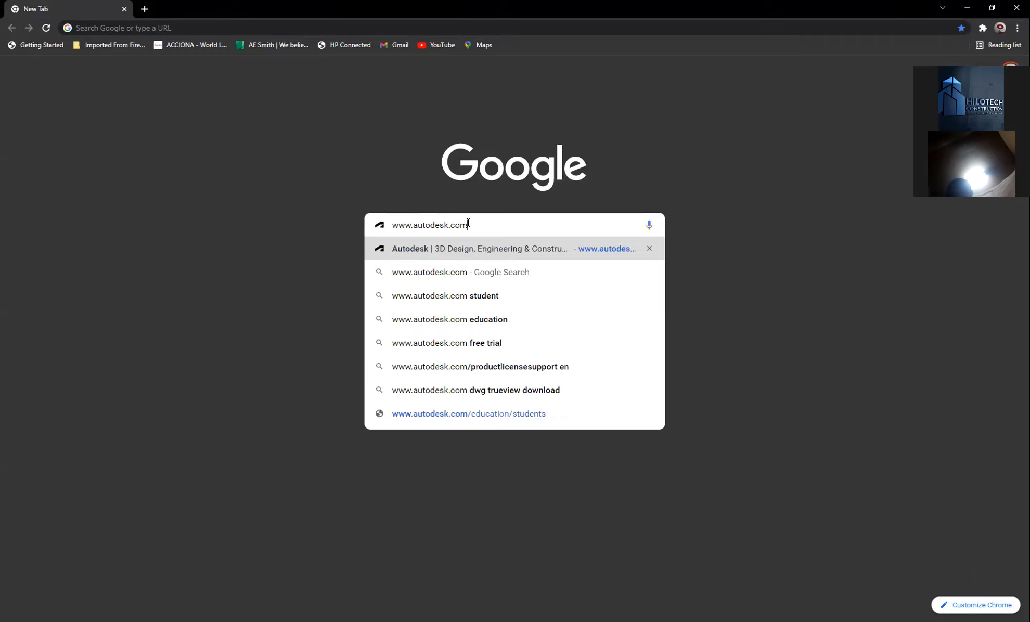
{"action": "key", "text": "Return"}
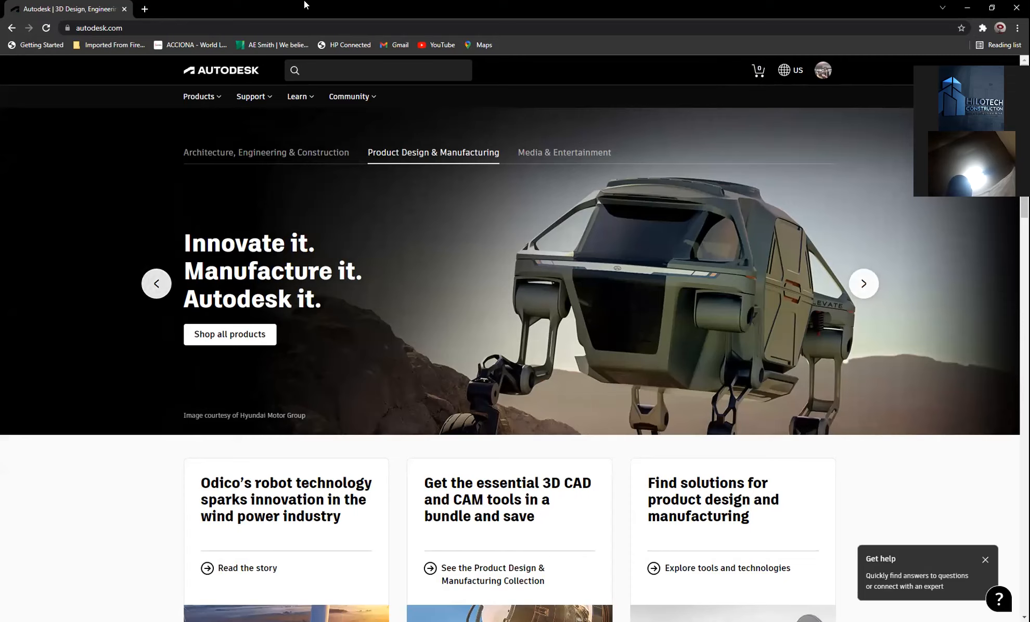
- Sign out of the current Autodesk account from the profile avatar menu
{"action": "left_click", "coordinate": [826, 75]}
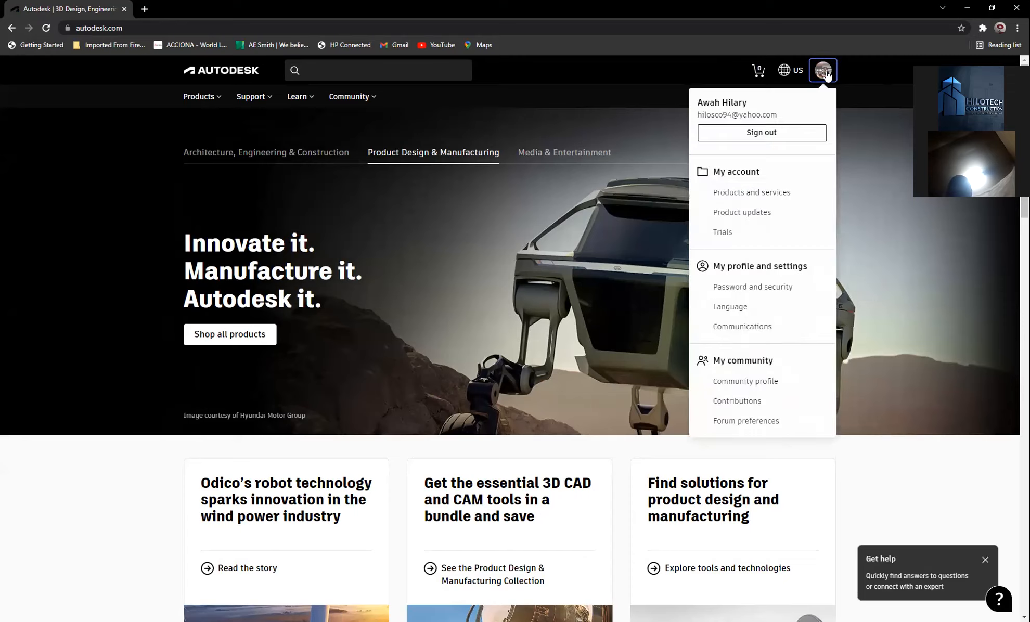
{"action": "left_click", "coordinate": [777, 133]}
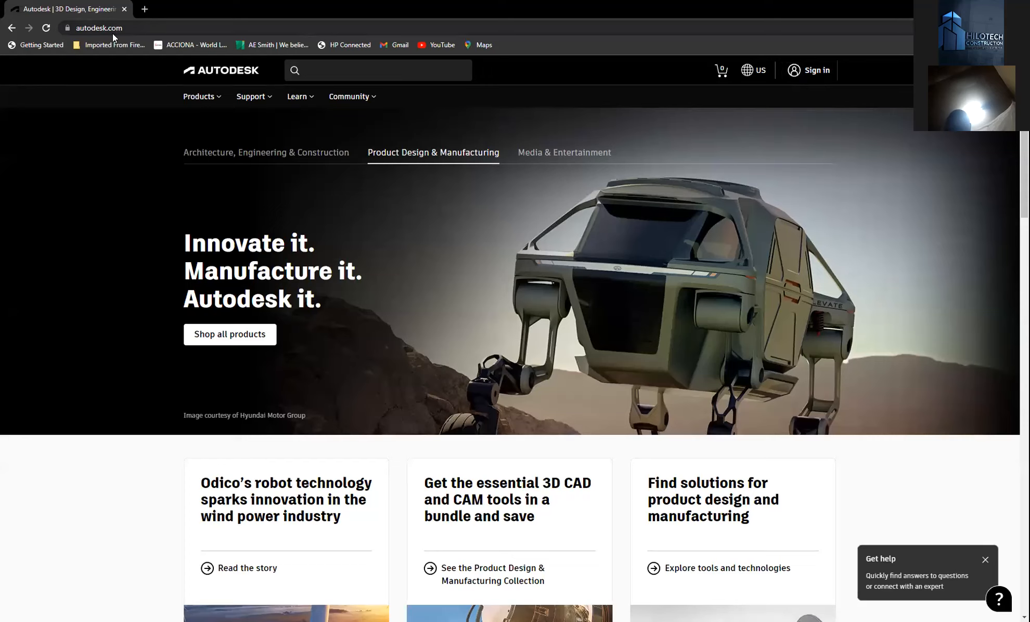
- Look over the homepage, then go to the Autodesk sign-in page
{"action": "scroll", "coordinate": [476, 311], "scroll_direction": "down", "scroll_amount": 4}
{"action": "scroll", "coordinate": [476, 311], "scroll_direction": "up", "scroll_amount": 4}
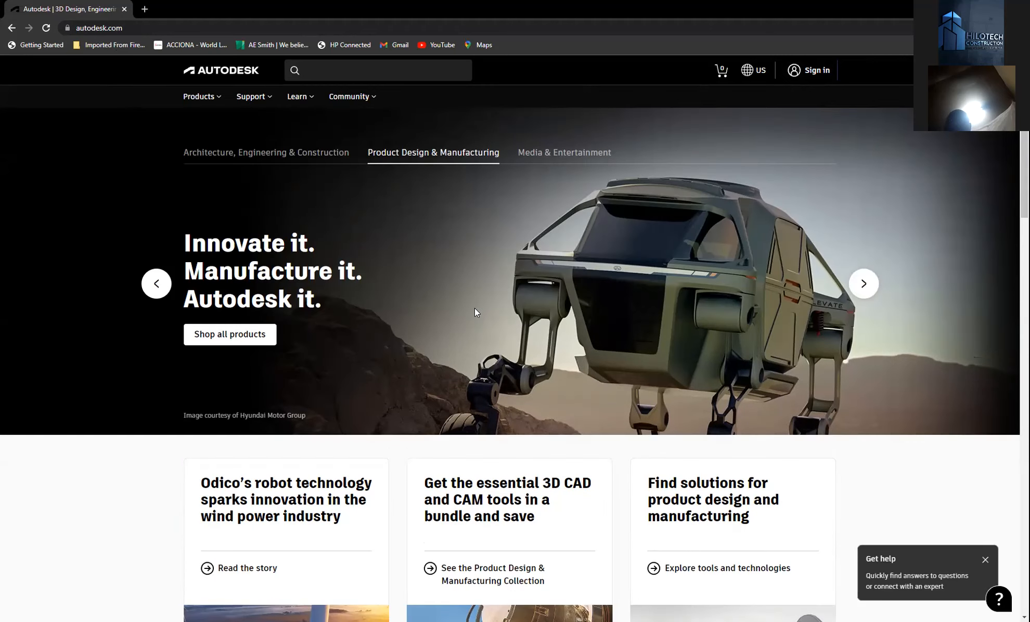
{"action": "scroll", "coordinate": [476, 311], "scroll_direction": "down", "scroll_amount": 10}
{"action": "scroll", "coordinate": [476, 311], "scroll_direction": "up", "scroll_amount": 10}
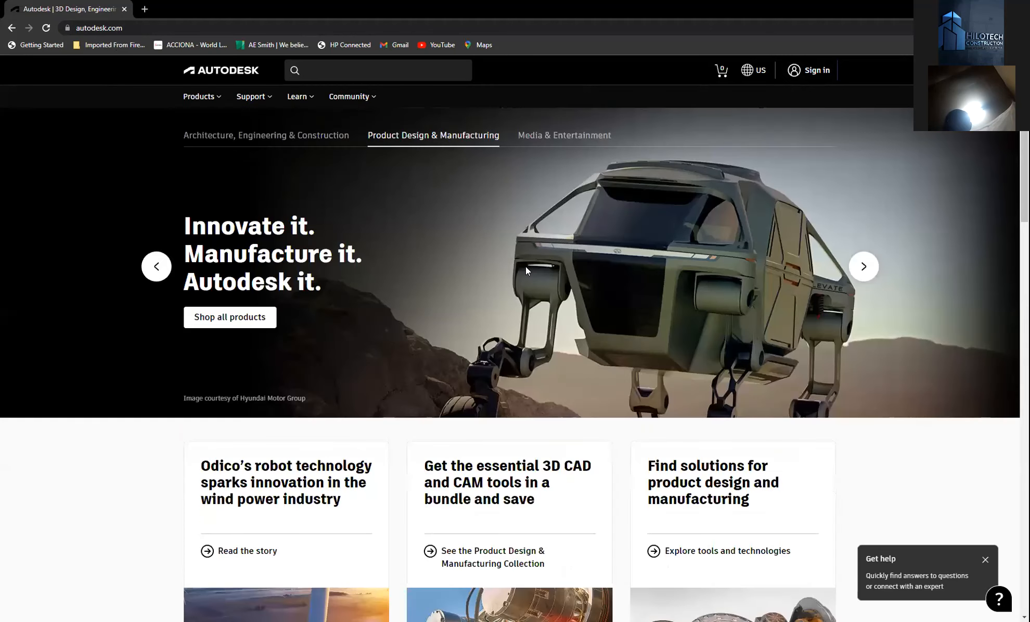
{"action": "left_click", "coordinate": [810, 72]}
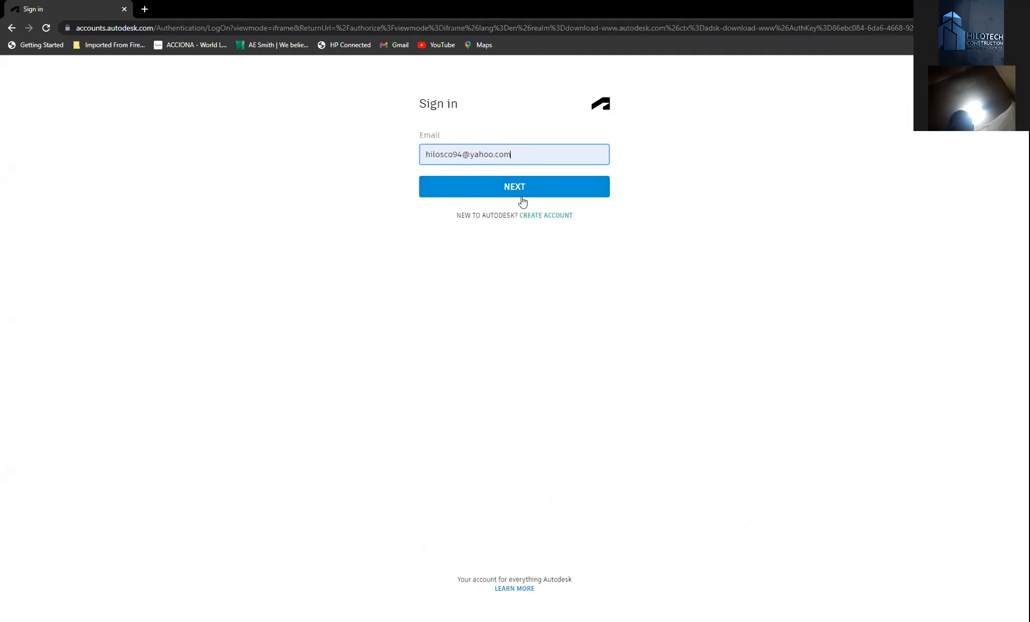
- Start a new account and enter the first name, last name and e-mail address
{"action": "left_click", "coordinate": [547, 216]}
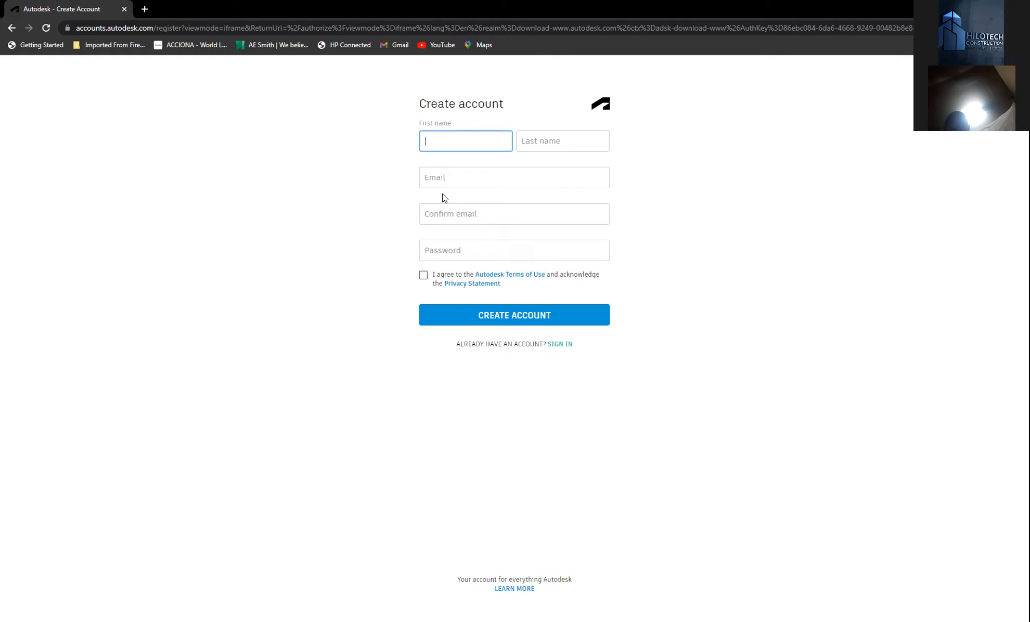
{"action": "type", "text": "Hilotech"}
{"action": "left_click", "coordinate": [542, 137]}
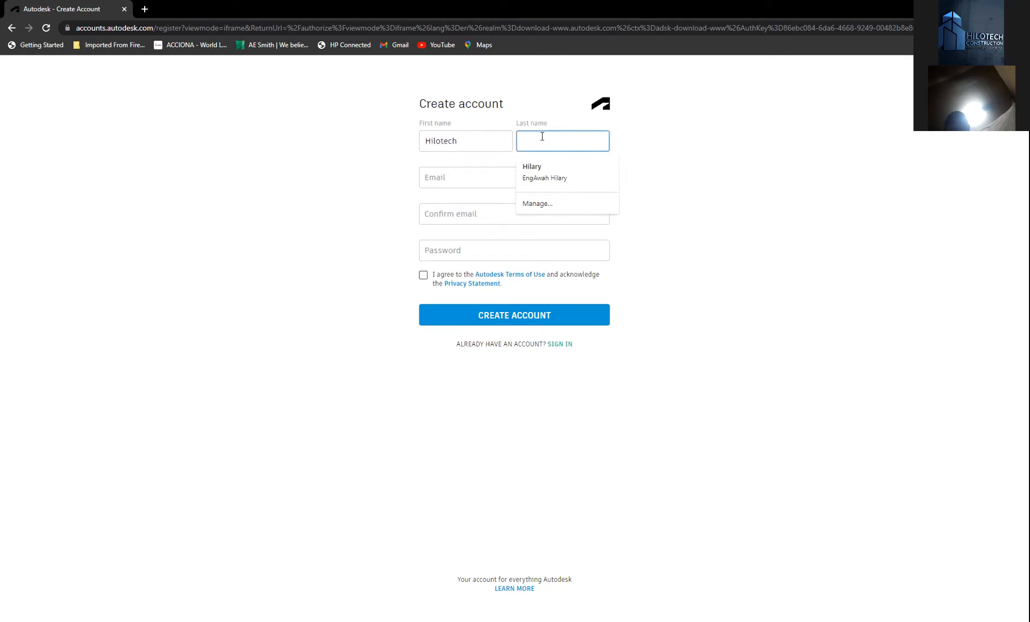
{"action": "type", "text": "Constructio"}
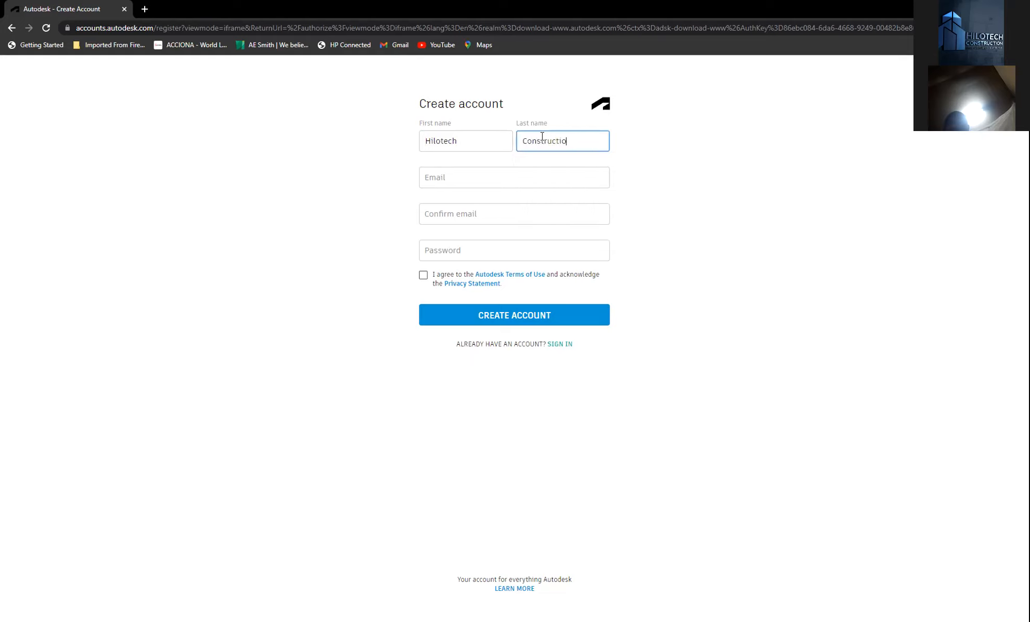
{"action": "type", "text": "n"}
{"action": "left_click", "coordinate": [522, 178]}
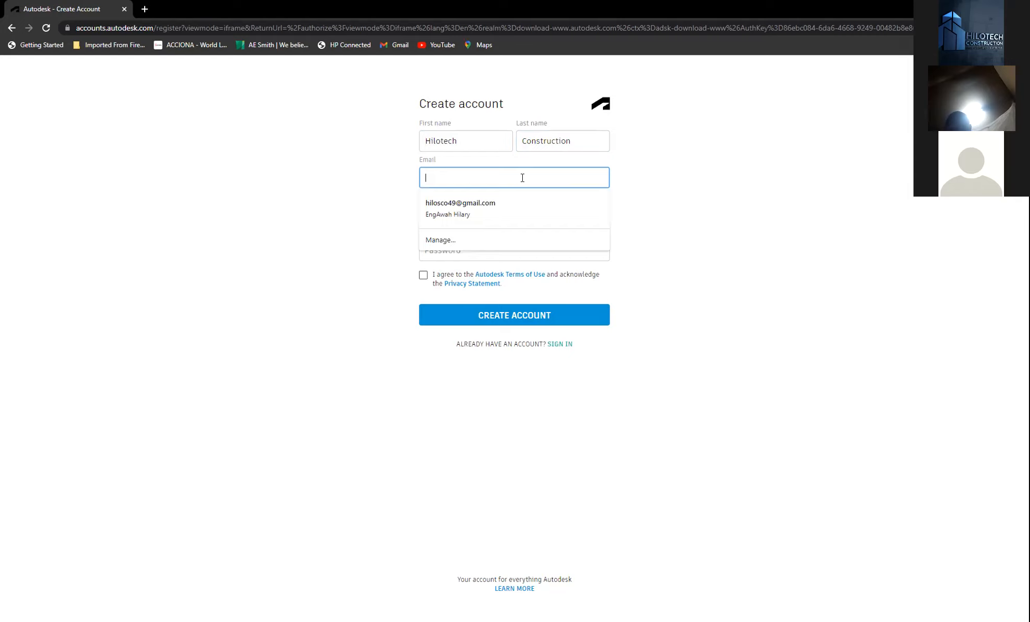
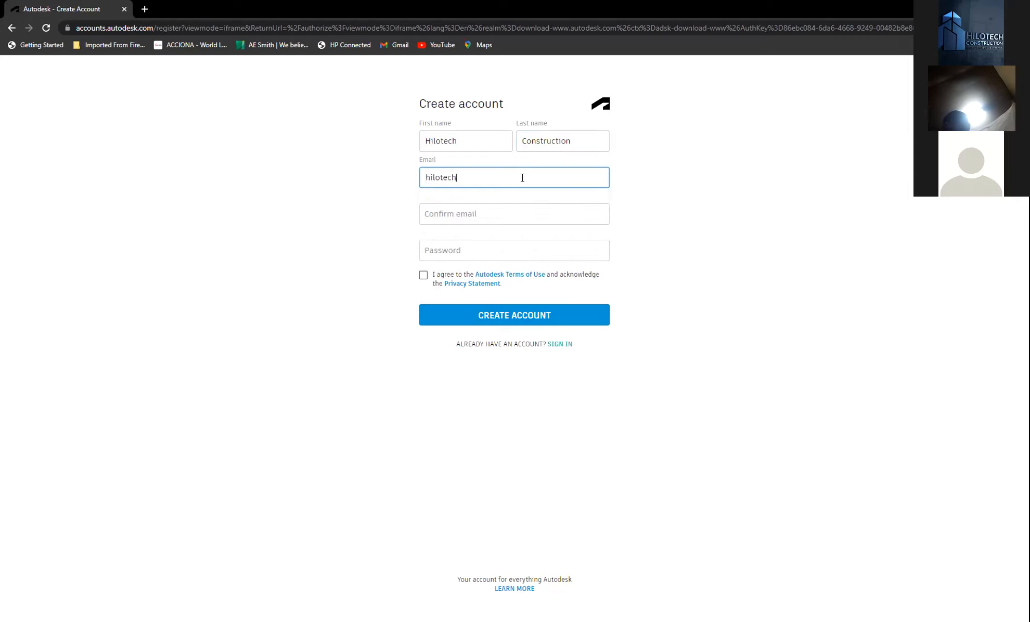
- Copy the e-mail address and paste it into the Confirm email field
{"action": "left_click", "coordinate": [485, 214]}
{"action": "left_click_drag", "start_coordinate": [557, 178], "coordinate": [424, 177]}
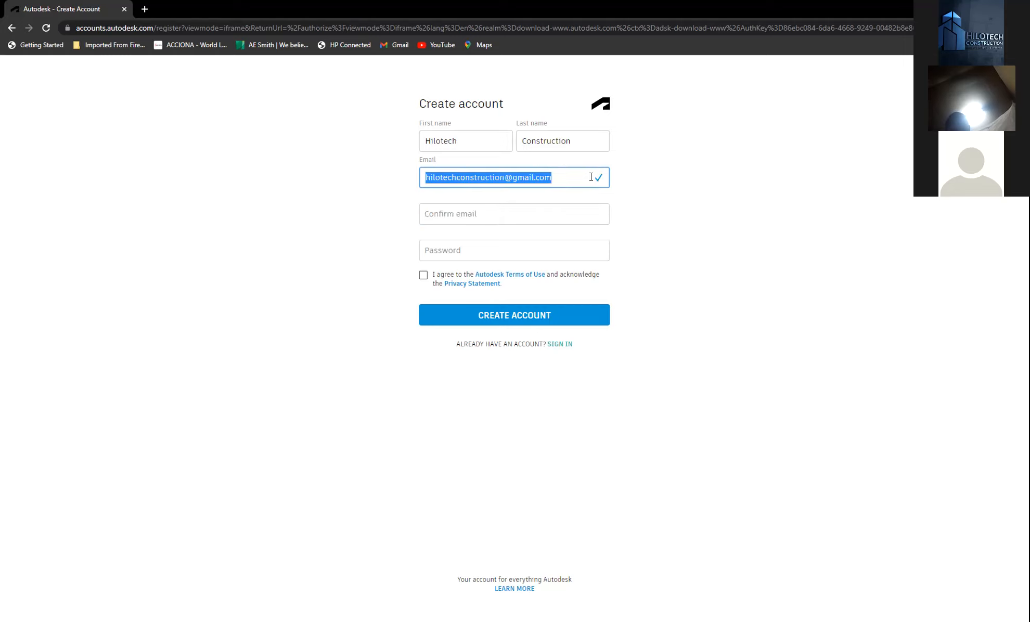
{"action": "left_click", "coordinate": [548, 177]}
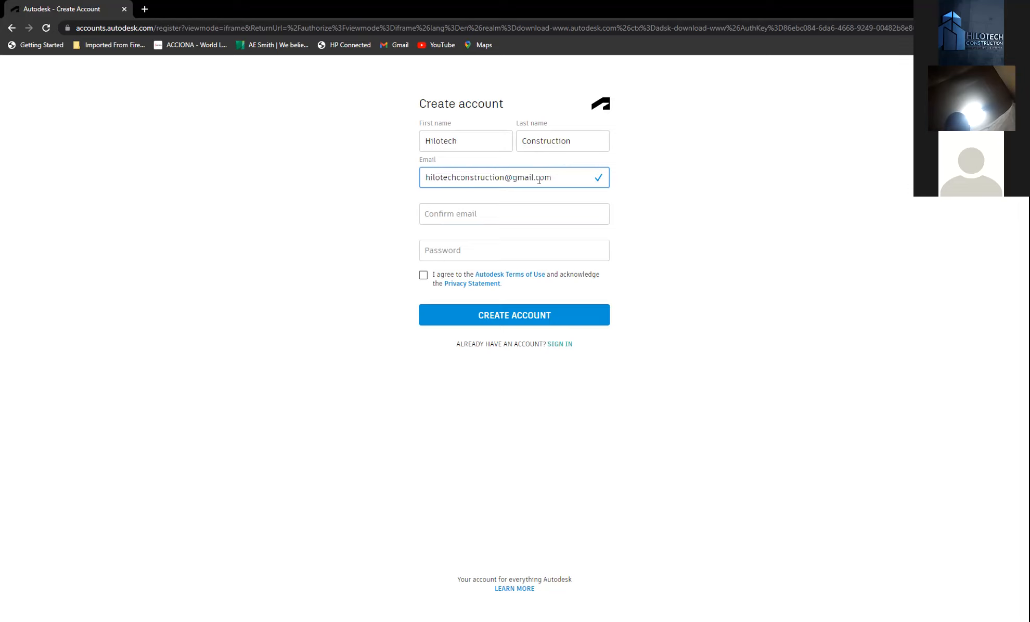
{"action": "left_click_drag", "start_coordinate": [555, 178], "coordinate": [427, 179]}
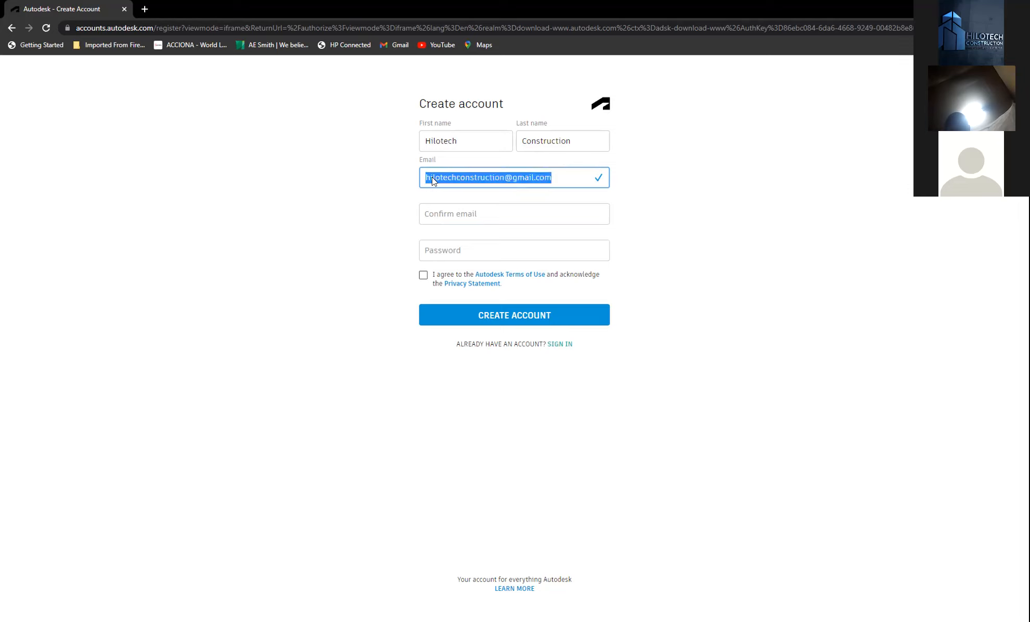
{"action": "right_click", "coordinate": [429, 178]}
{"action": "left_click", "coordinate": [469, 218]}
{"action": "left_click", "coordinate": [475, 214]}
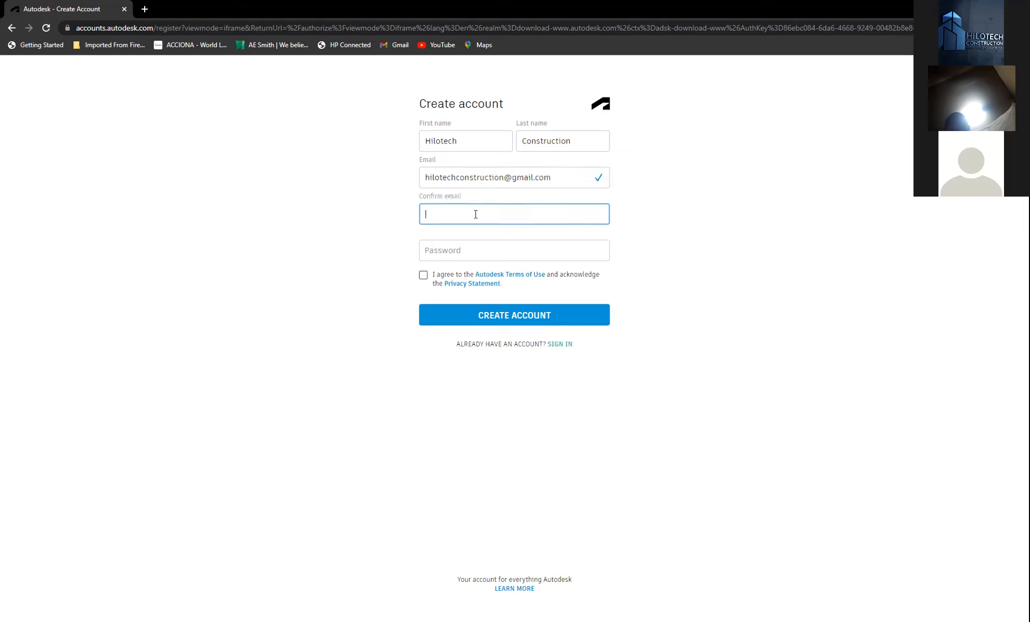
{"action": "key", "text": "ctrl+v"}
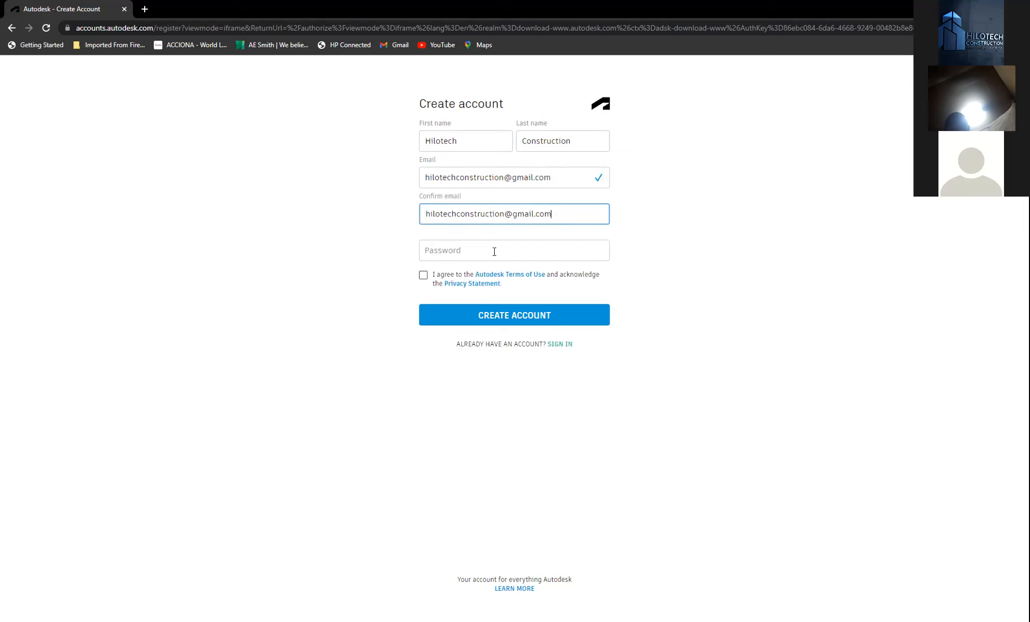
- Use Chrome's suggested strong password and agree to the terms of use
{"action": "left_click", "coordinate": [494, 251]}
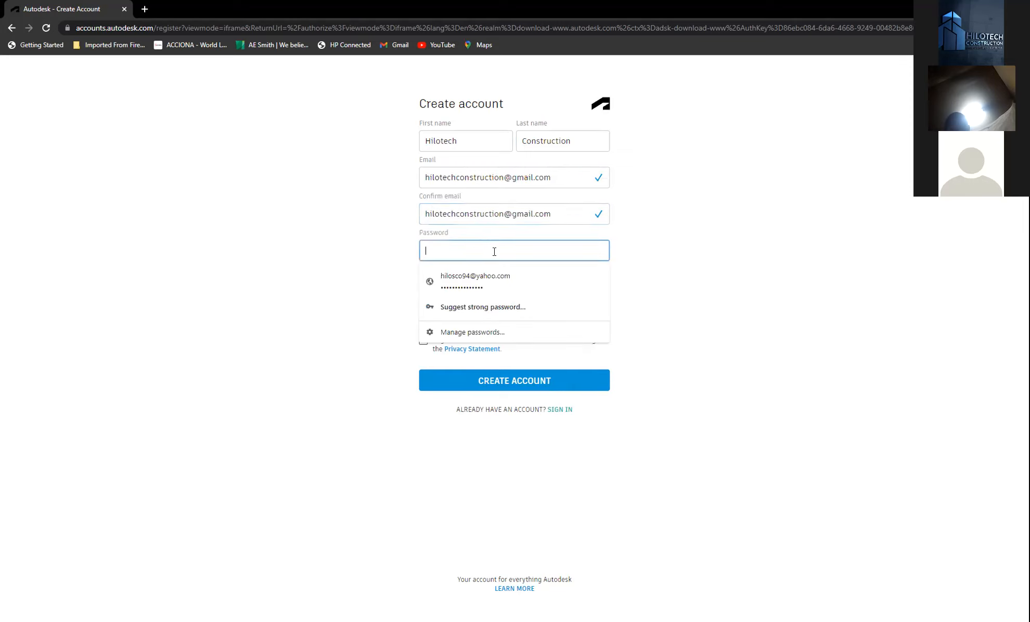
{"action": "left_click", "coordinate": [476, 305]}
{"action": "left_click", "coordinate": [576, 274]}
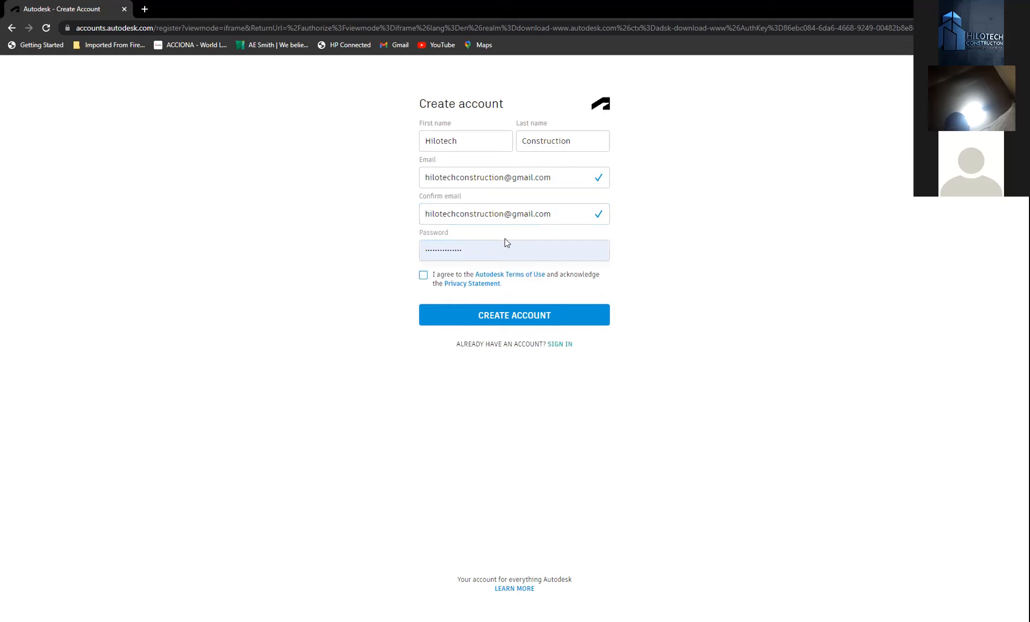
{"action": "left_click", "coordinate": [424, 276]}
- Submit the new-account form and click DONE on the Account created page
{"action": "left_click", "coordinate": [544, 314]}
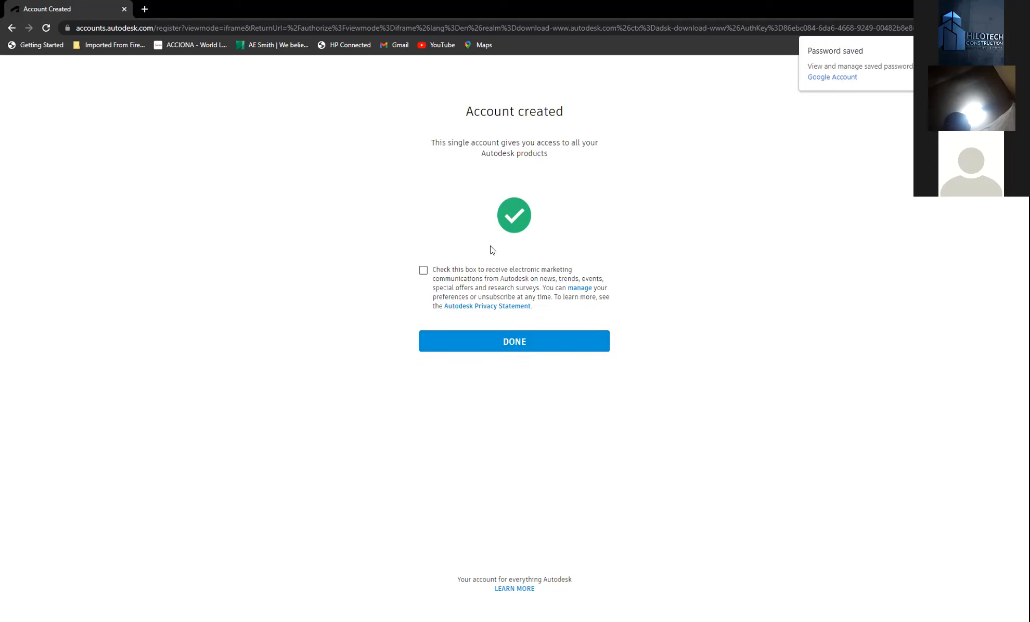
{"action": "left_click", "coordinate": [471, 340]}
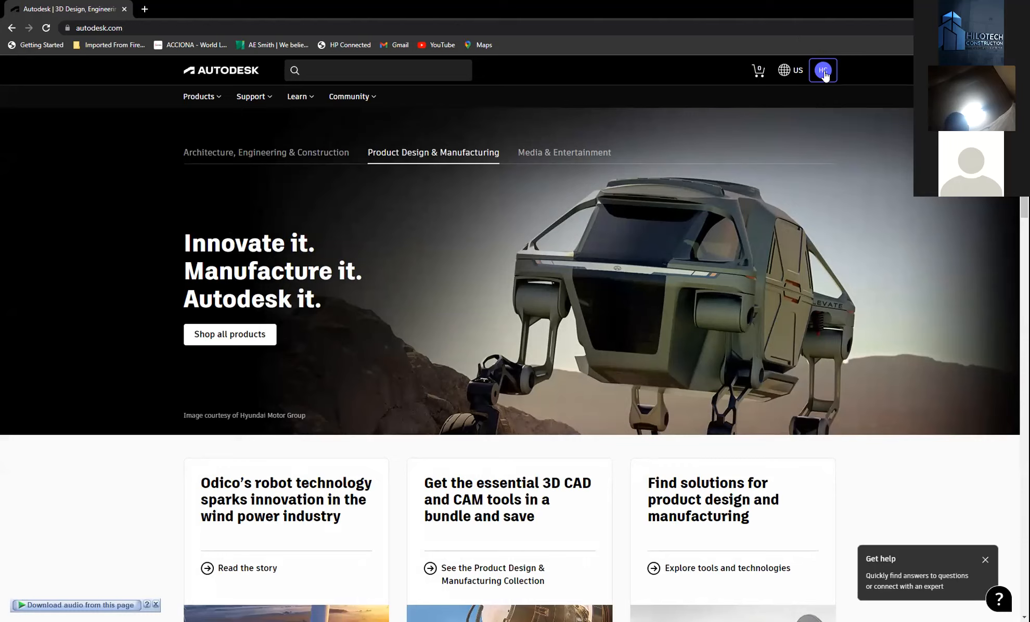
- Check the new account's profile menu, then show the Products menu grouped by industry
{"action": "left_click", "coordinate": [820, 77]}
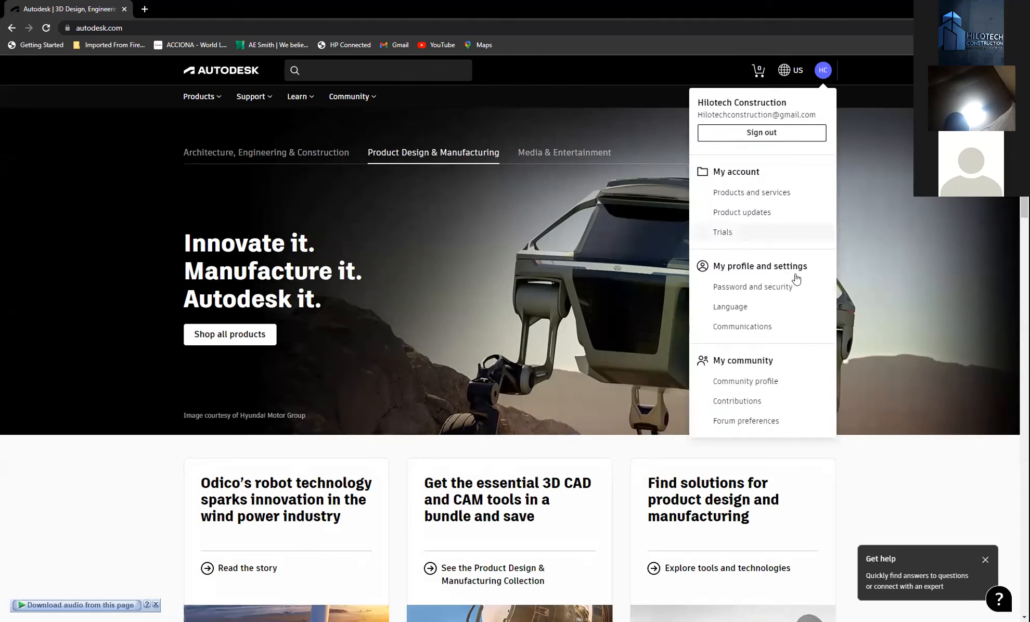
{"action": "left_click", "coordinate": [657, 111]}
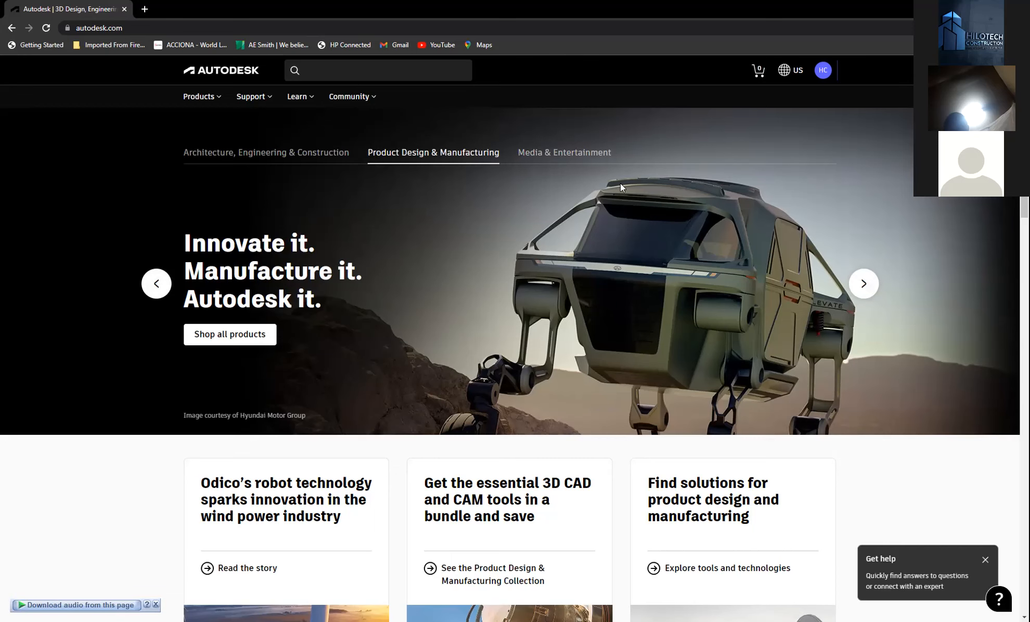
{"action": "scroll", "coordinate": [510, 281], "scroll_direction": "down", "scroll_amount": 4}
{"action": "scroll", "coordinate": [510, 281], "scroll_direction": "up", "scroll_amount": 4}
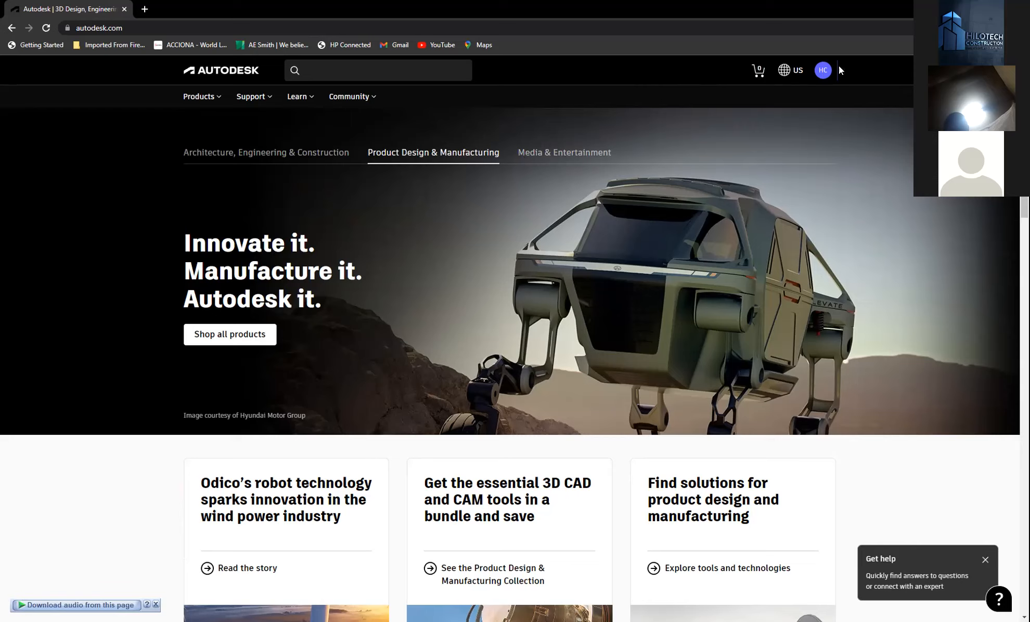
{"action": "left_click", "coordinate": [221, 97]}
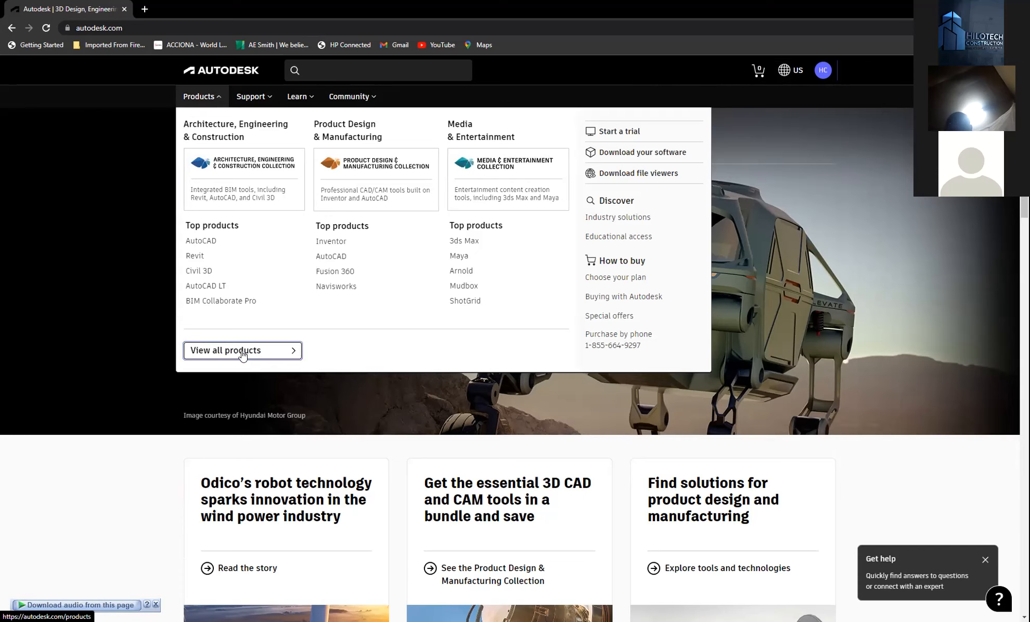
- Open View all products and compare the AutoCAD, AutoCAD LT and Revit cards' prices
{"action": "left_click", "coordinate": [291, 351]}
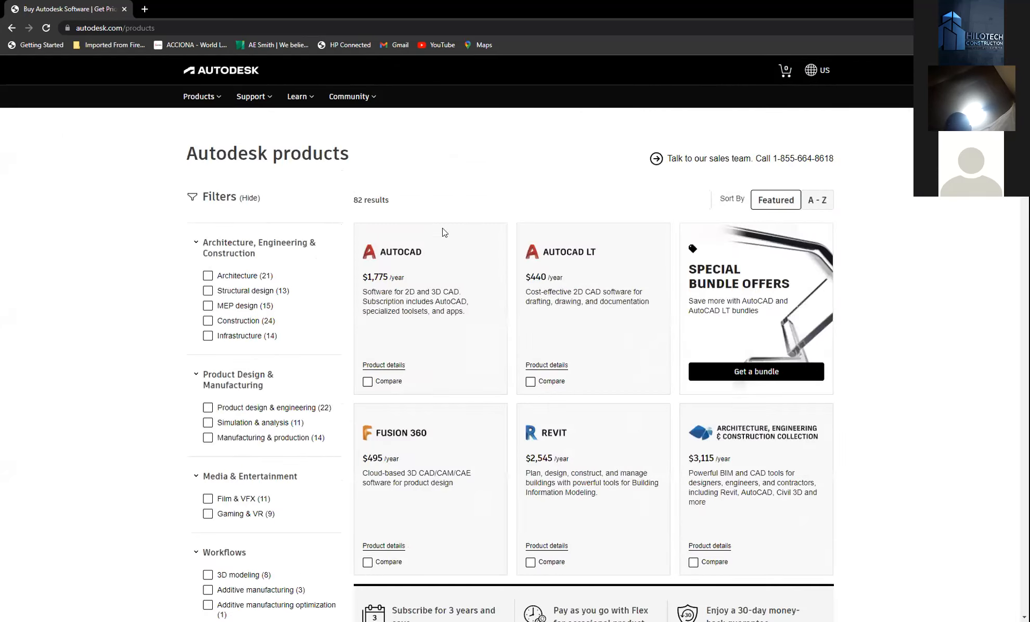
{"action": "scroll", "coordinate": [503, 229], "scroll_direction": "down", "scroll_amount": 3}
{"action": "scroll", "coordinate": [504, 229], "scroll_direction": "up", "scroll_amount": 3}
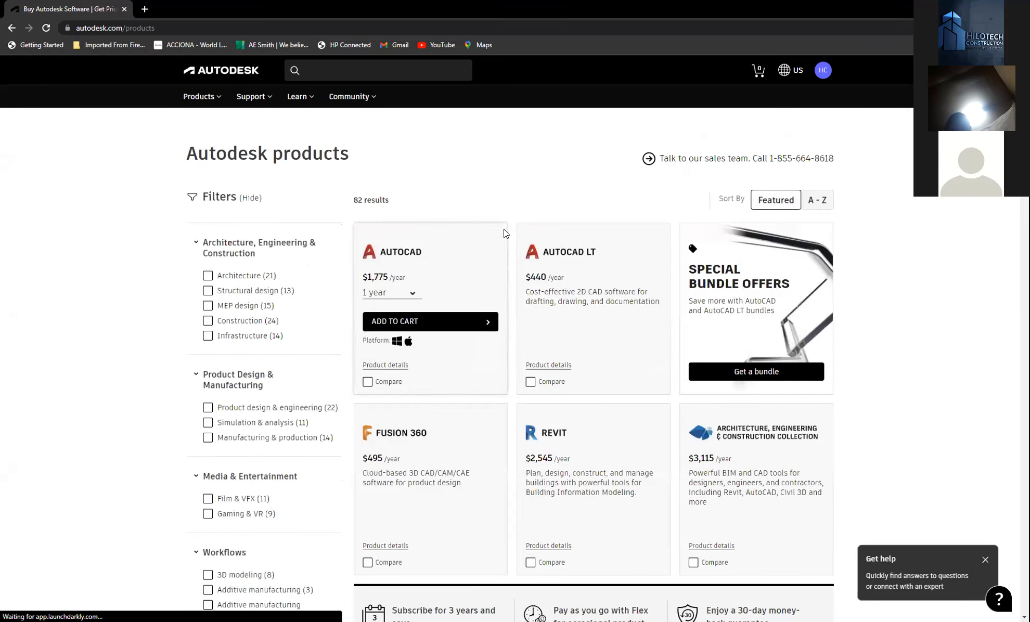
{"action": "scroll", "coordinate": [734, 299], "scroll_direction": "down", "scroll_amount": 5}
{"action": "scroll", "coordinate": [603, 281], "scroll_direction": "up", "scroll_amount": 4}
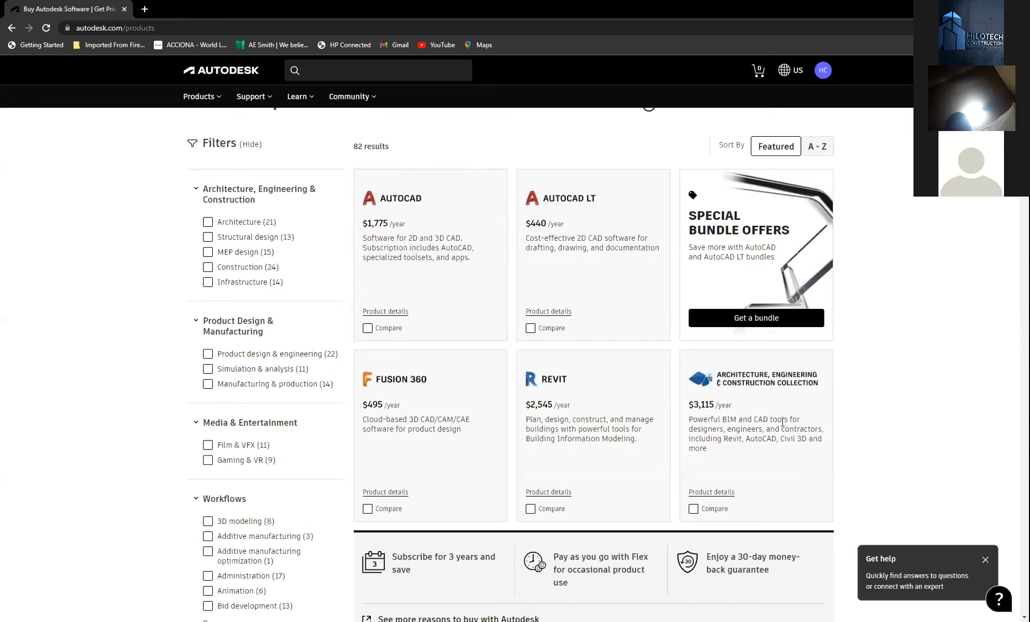
{"action": "mouse_move", "coordinate": [369, 231]}
{"action": "mouse_move", "coordinate": [560, 225]}
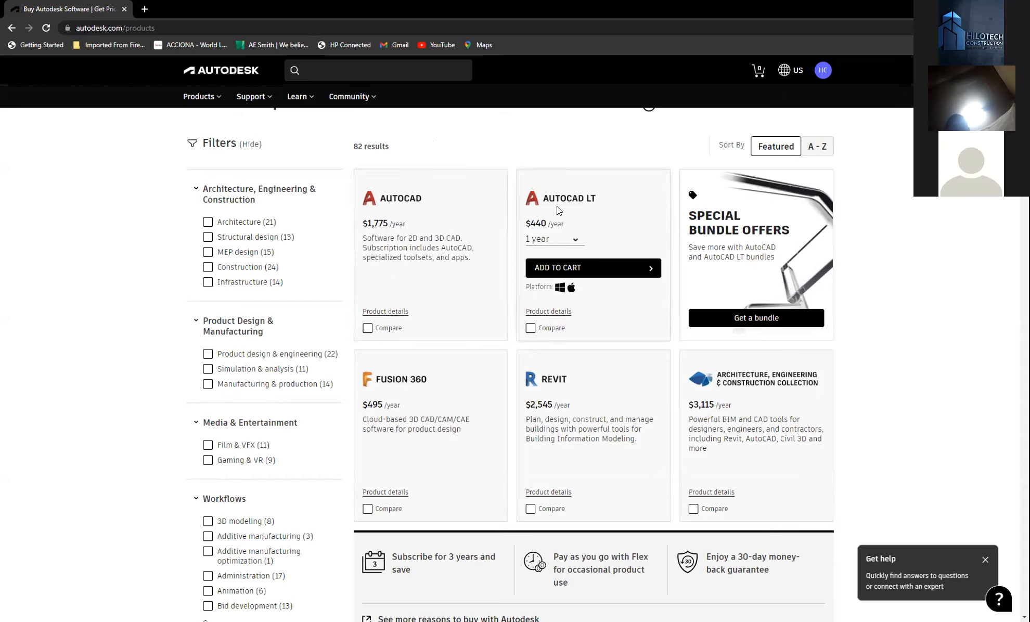
{"action": "mouse_move", "coordinate": [656, 179]}
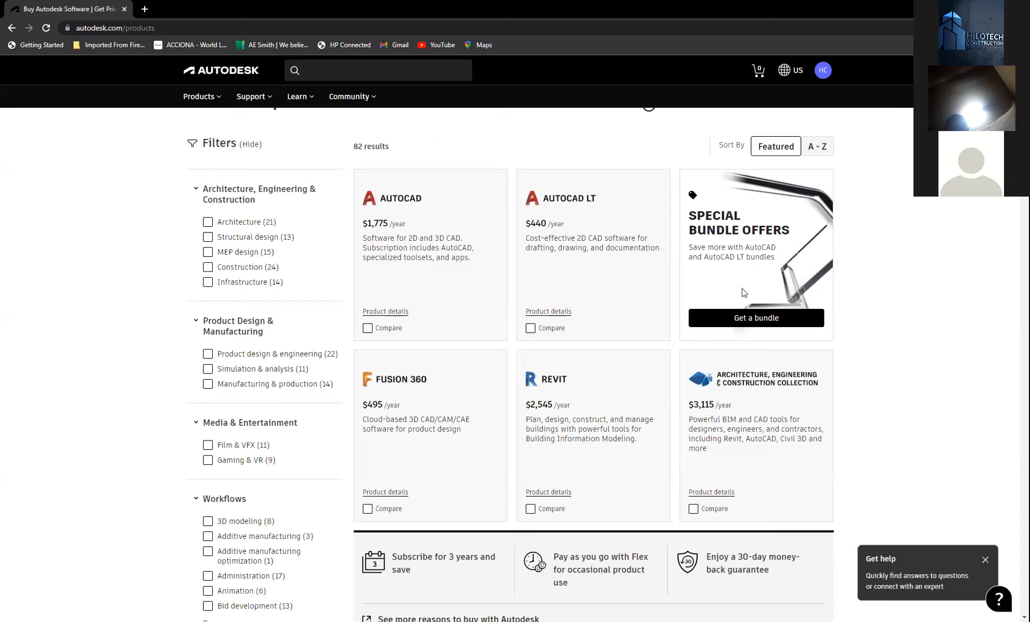
{"action": "mouse_move", "coordinate": [614, 263]}
{"action": "mouse_move", "coordinate": [534, 414]}
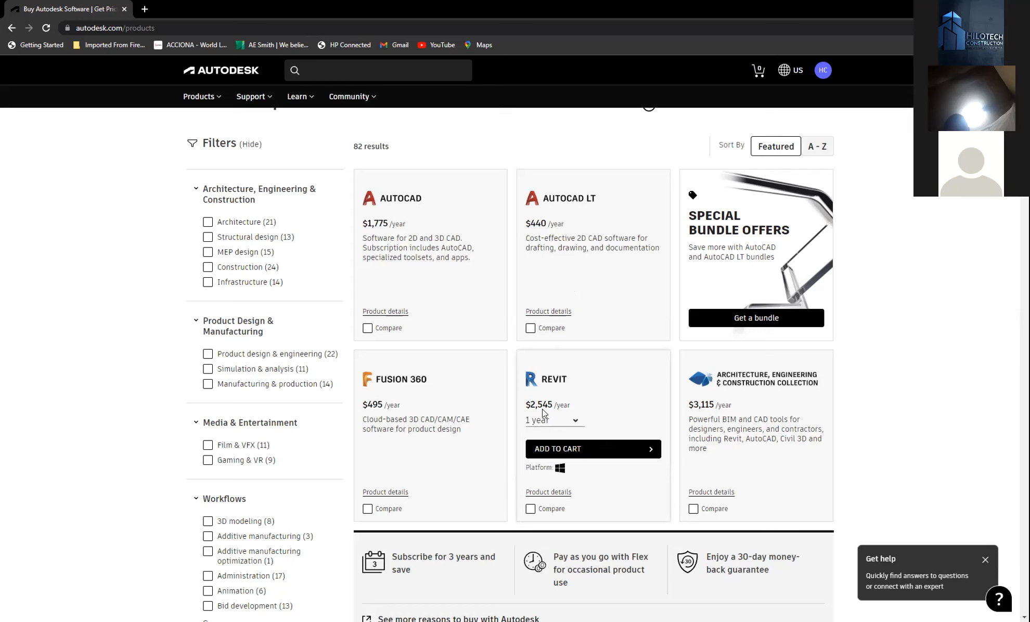
{"action": "scroll", "coordinate": [600, 386], "scroll_direction": "down", "scroll_amount": 3}
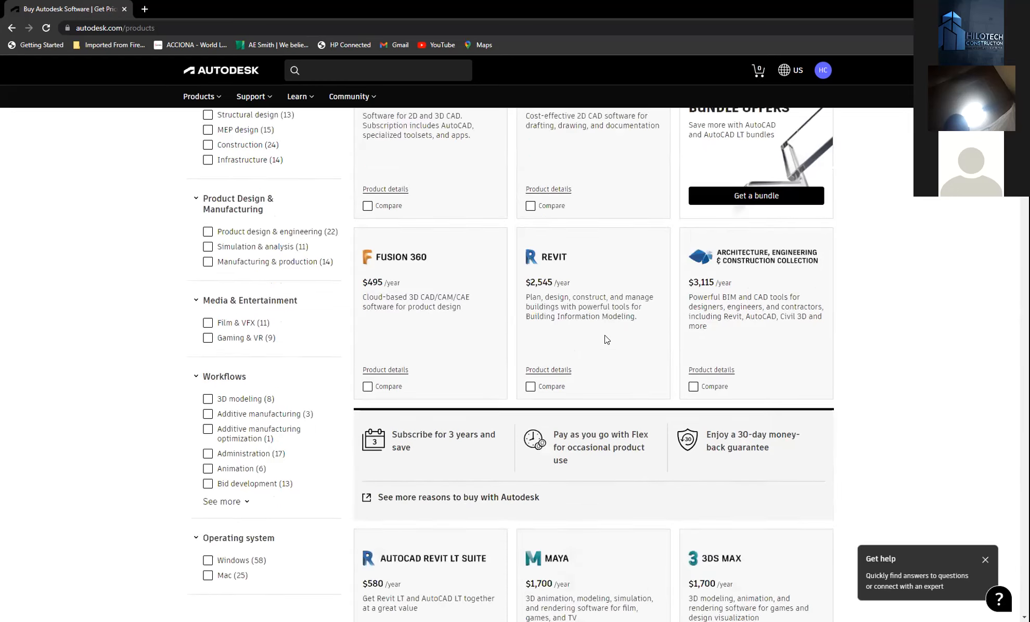
{"action": "scroll", "coordinate": [618, 333], "scroll_direction": "up", "scroll_amount": 4}
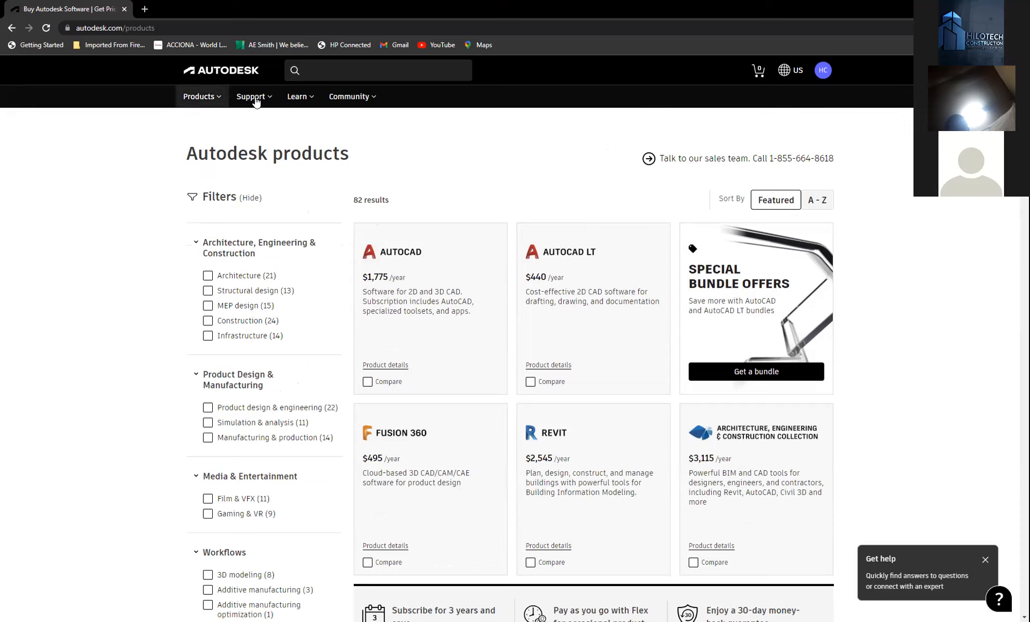
{"action": "left_click", "coordinate": [311, 98]}
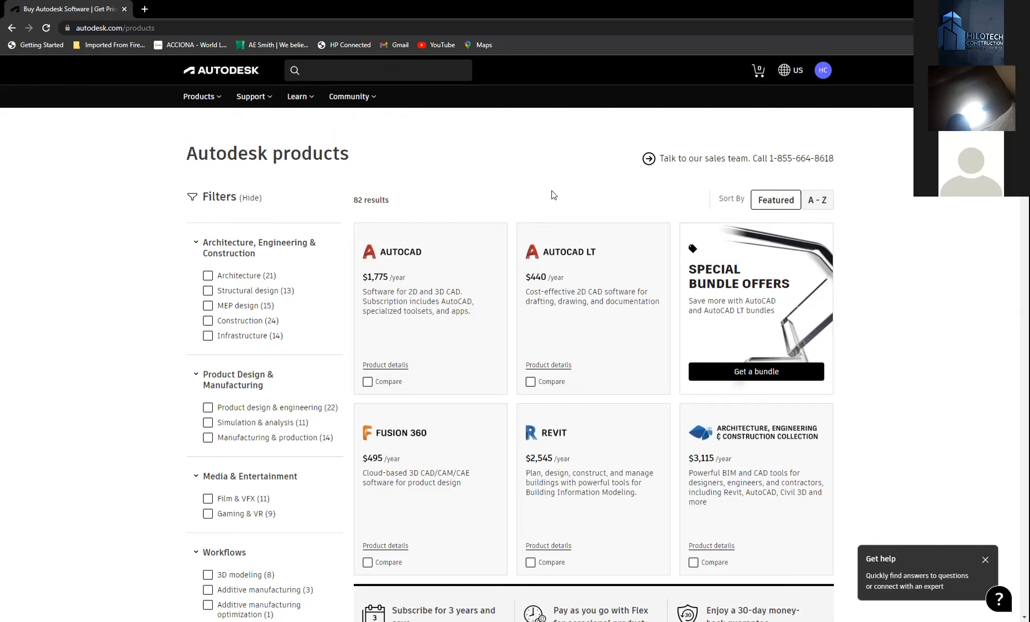
{"action": "scroll", "coordinate": [673, 377], "scroll_direction": "down", "scroll_amount": 4}
{"action": "scroll", "coordinate": [639, 356], "scroll_direction": "up", "scroll_amount": 4}
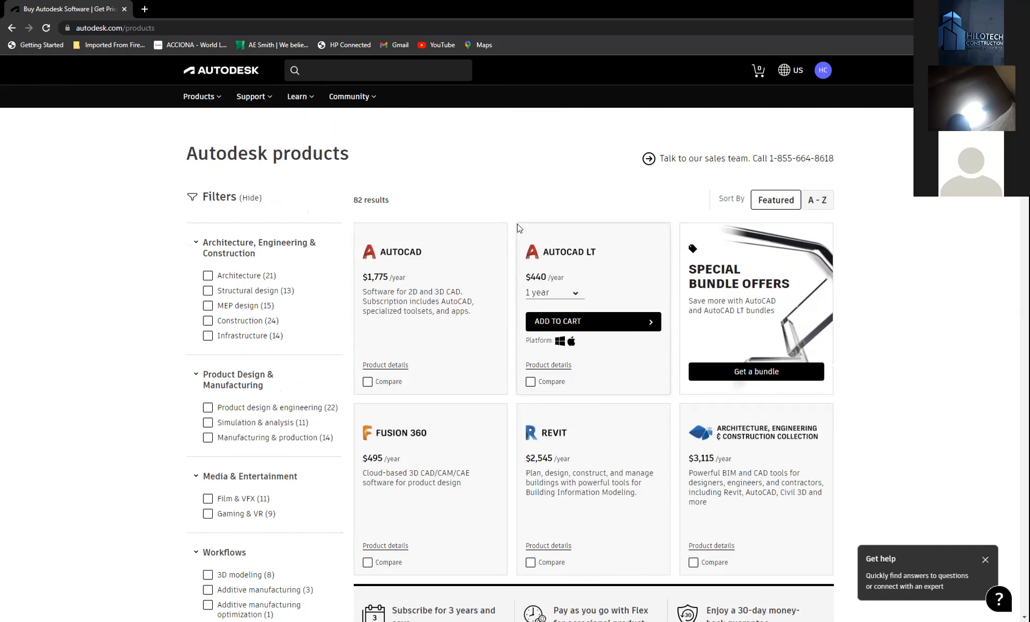
- In a new tab, search Google for 'autodesk student sign up'
{"action": "left_click", "coordinate": [143, 10]}
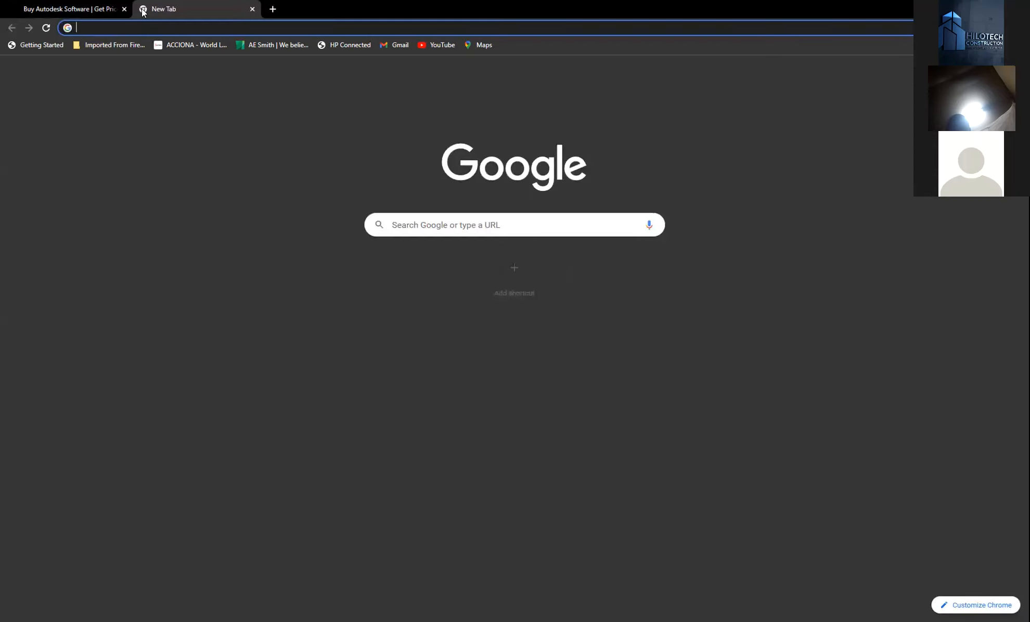
{"action": "left_click", "coordinate": [242, 26]}
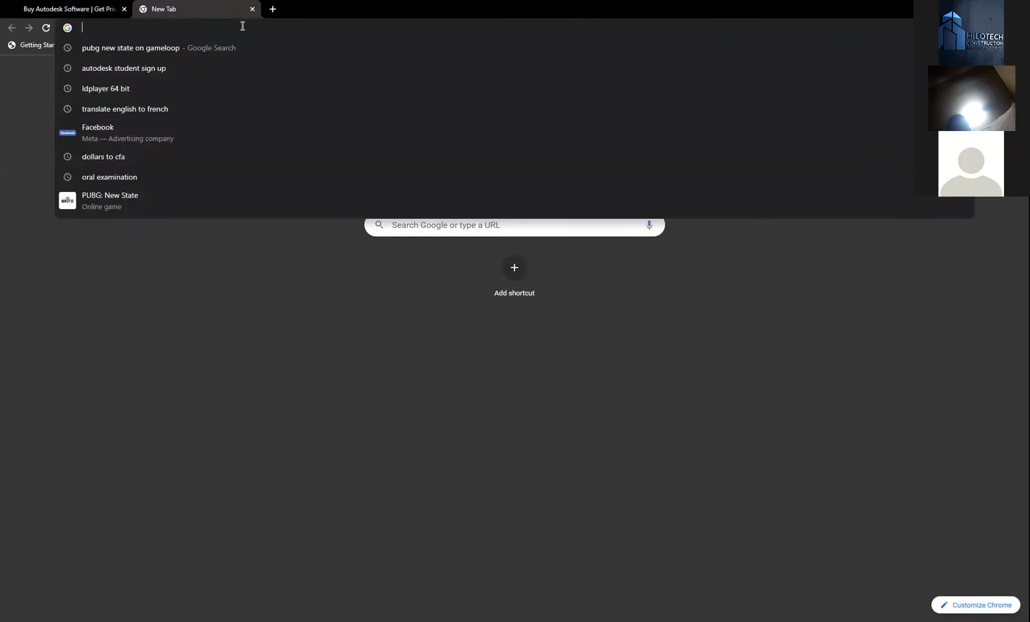
{"action": "type", "text": "autode"}
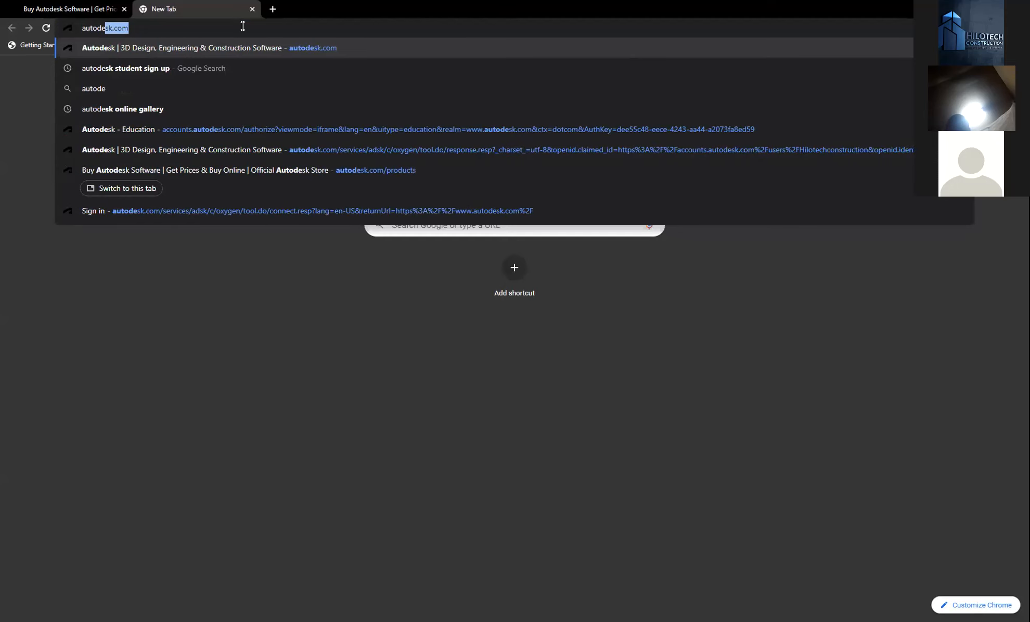
{"action": "type", "text": "sk student"}
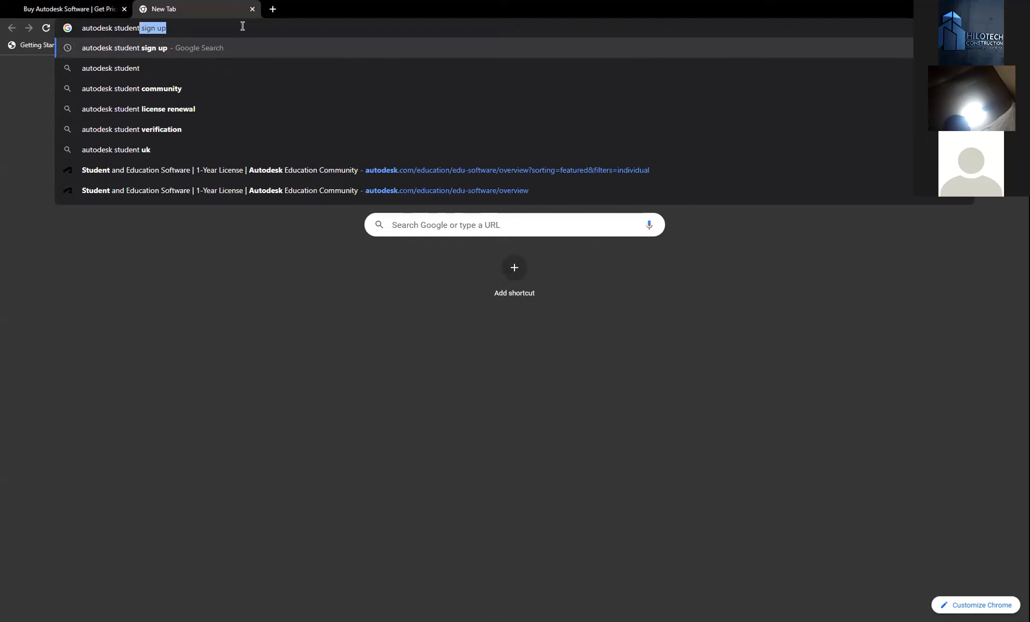
{"action": "left_click", "coordinate": [158, 47]}
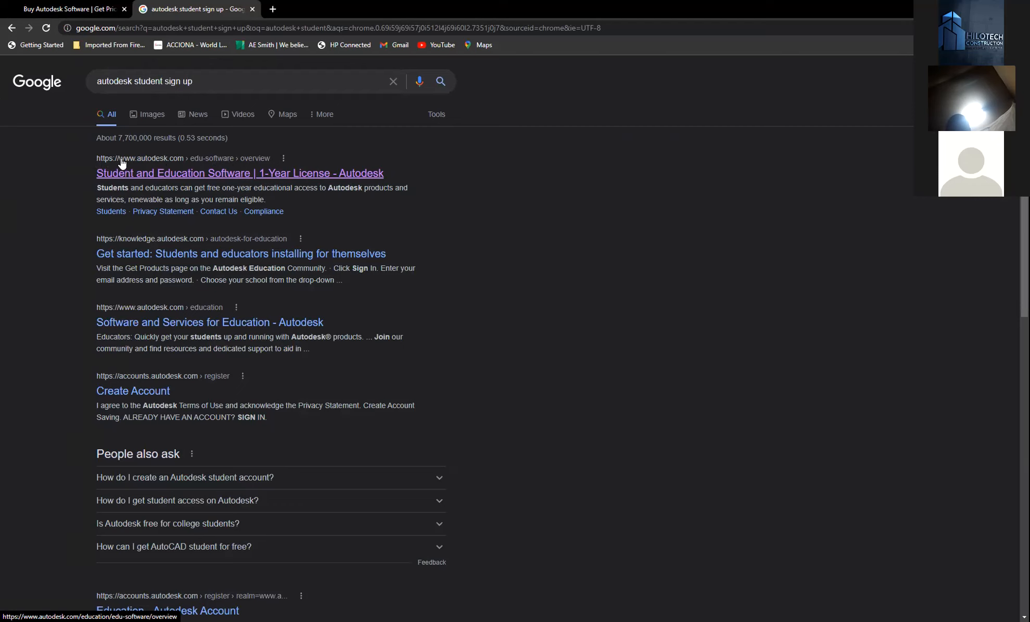
- Open the 'Student and Education Software | 1-Year License - Autodesk' result and scroll down
{"action": "left_click", "coordinate": [177, 174]}
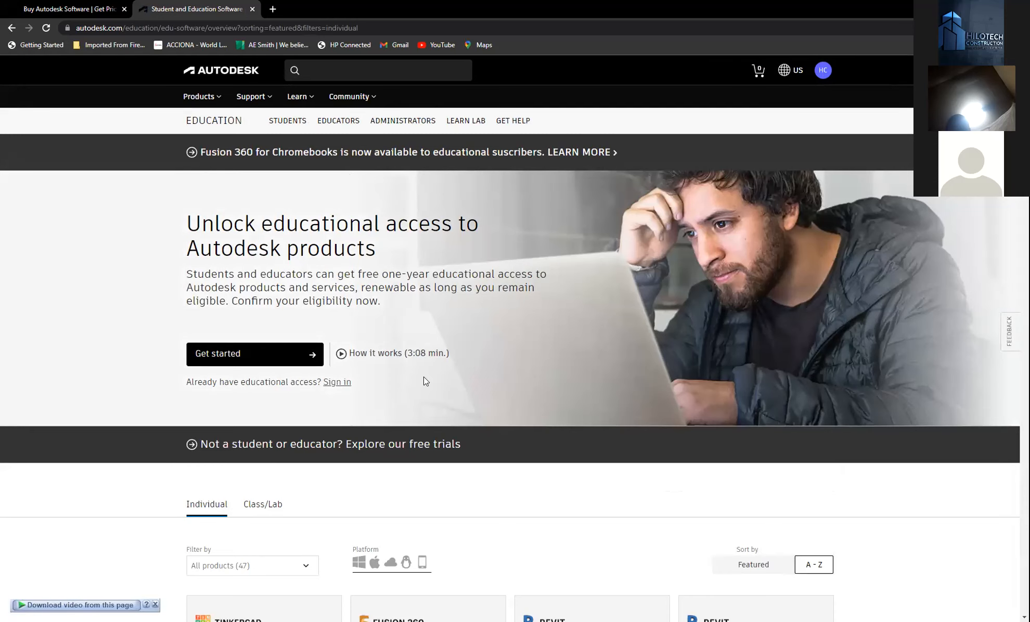
{"action": "scroll", "coordinate": [440, 257], "scroll_direction": "down", "scroll_amount": 3}
- Choose Get started and sign in with the saved e-mail and password
{"action": "left_click", "coordinate": [247, 358]}
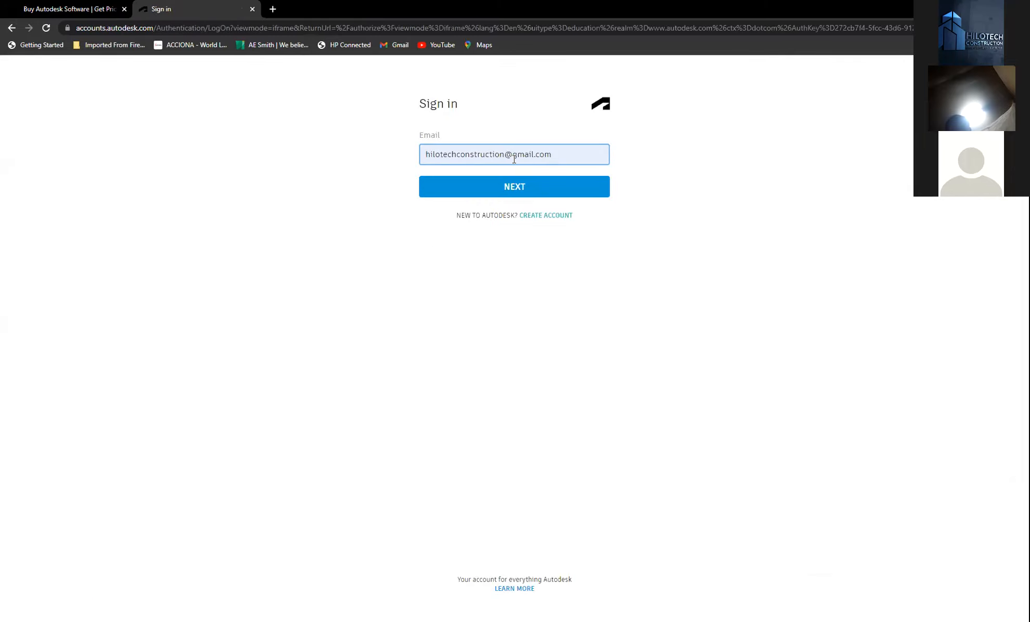
{"action": "left_click", "coordinate": [526, 191]}
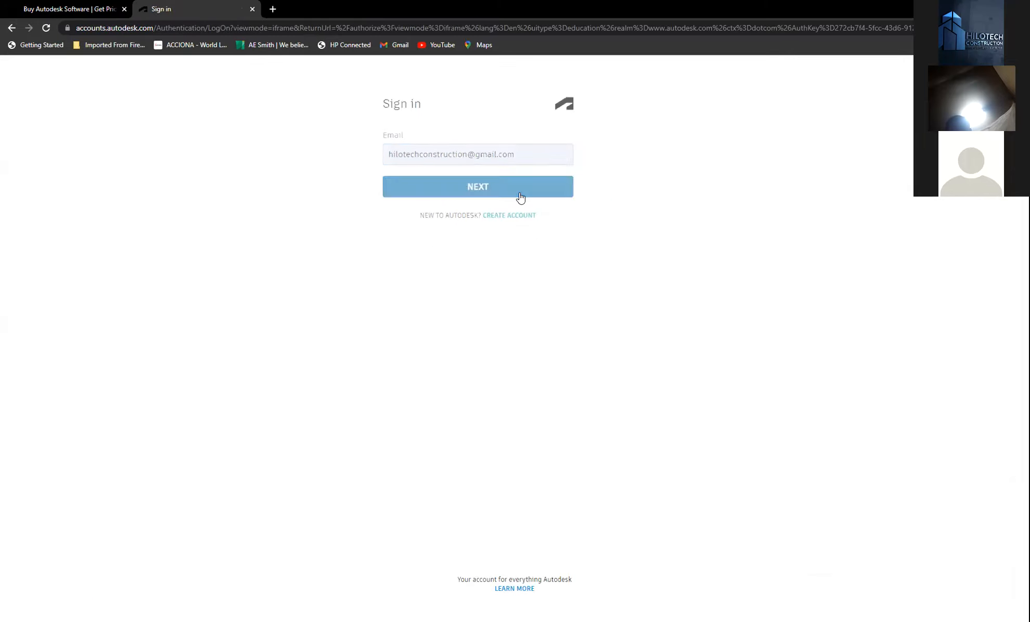
{"action": "left_click", "coordinate": [528, 225]}
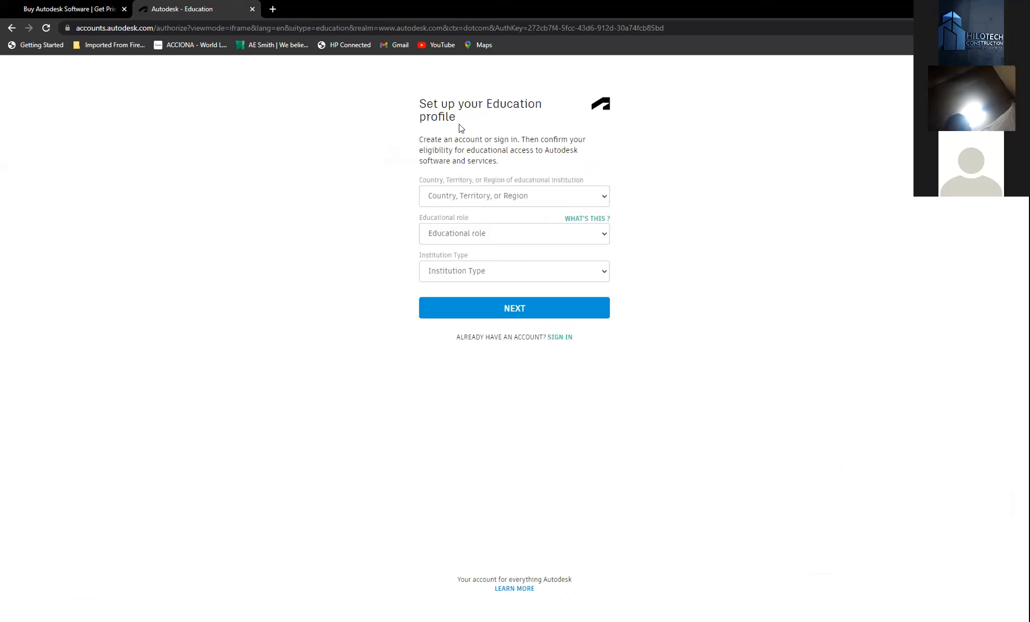
- Choose Cameroon as the institution's country and Student as the educational role
{"action": "left_click", "coordinate": [598, 201]}
{"action": "key", "text": "c"}
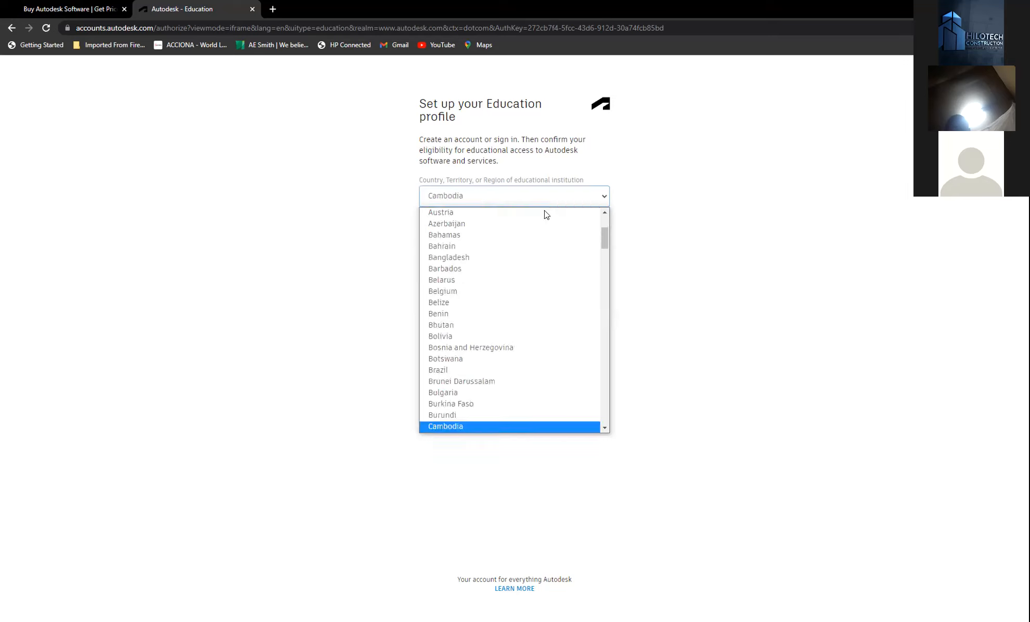
{"action": "scroll", "coordinate": [476, 367], "scroll_direction": "down", "scroll_amount": 4}
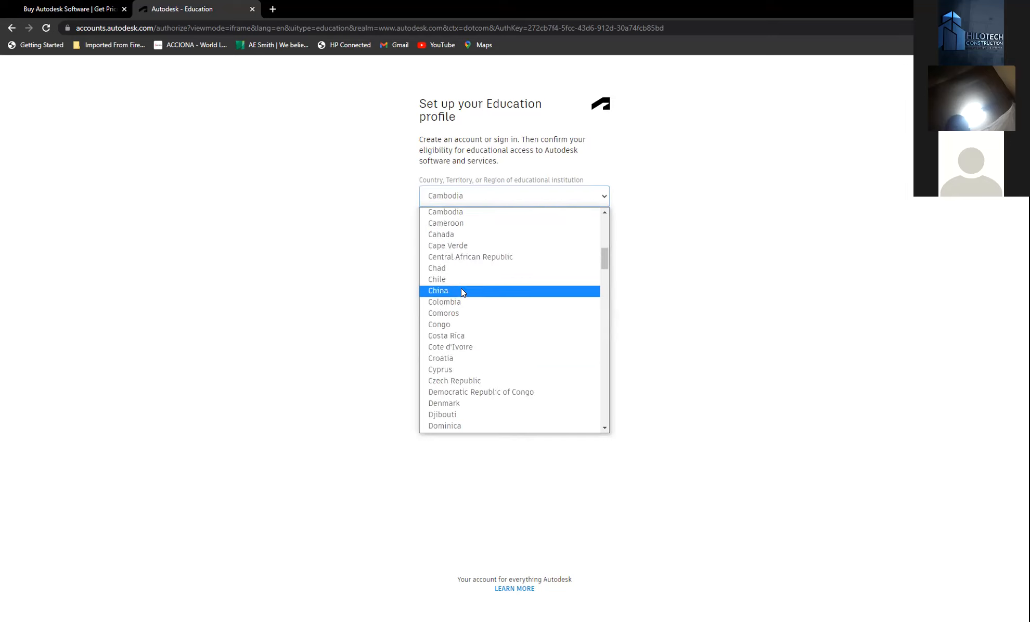
{"action": "left_click", "coordinate": [523, 224]}
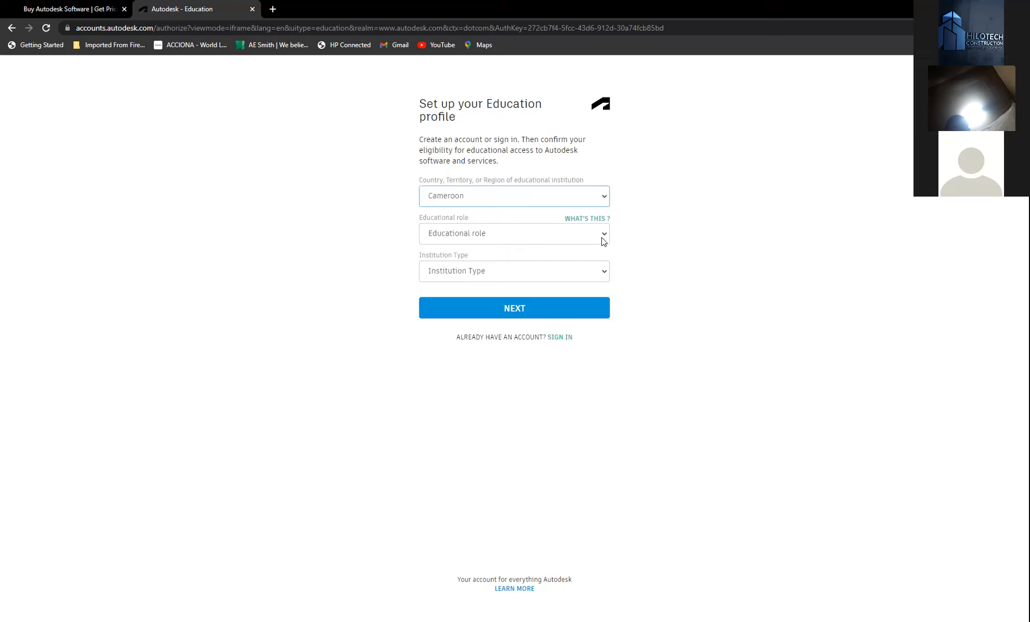
{"action": "left_click", "coordinate": [492, 242]}
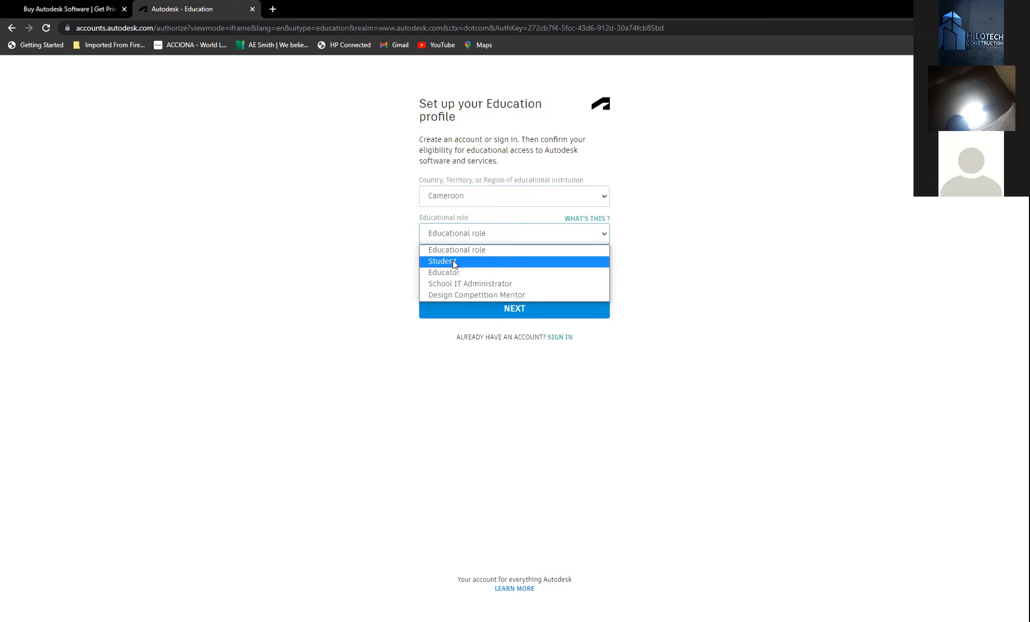
{"action": "left_click", "coordinate": [453, 263]}
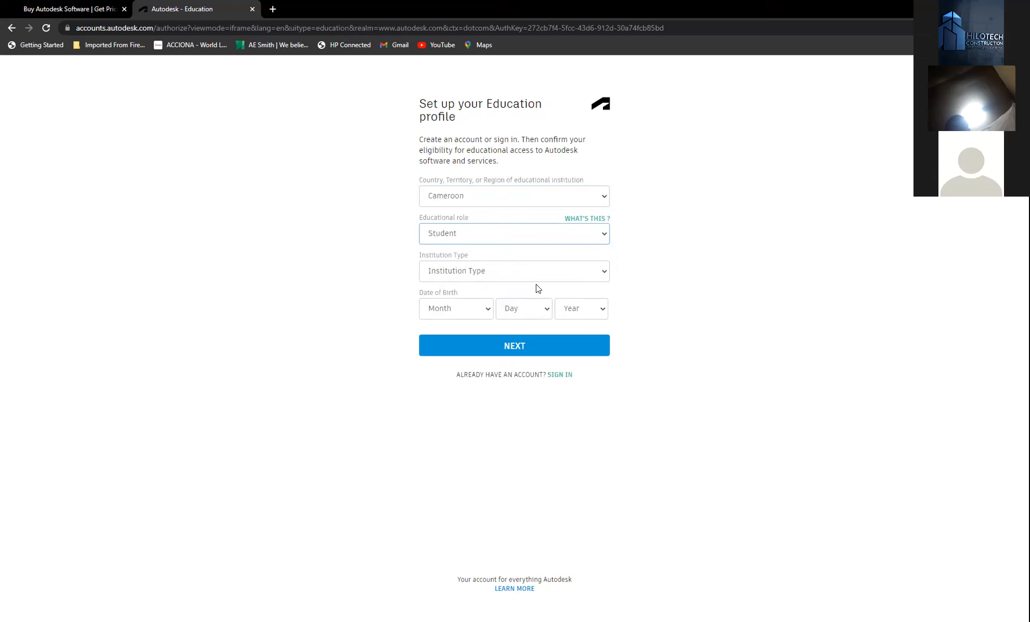
- Set institution type to University/Post-Secondary and the birth date to January 12
{"action": "left_click", "coordinate": [604, 271]}
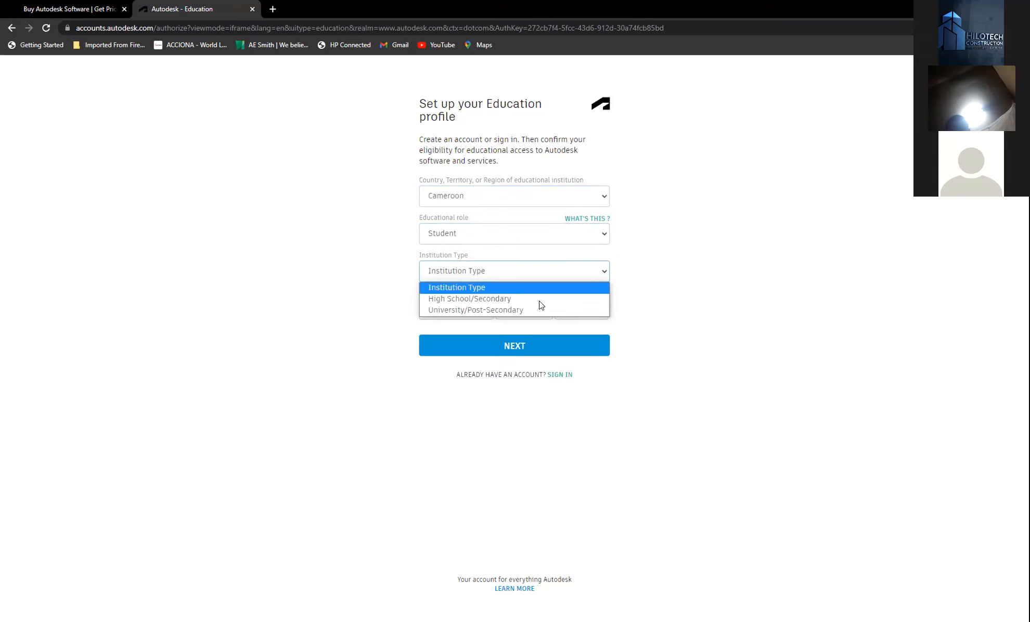
{"action": "left_click", "coordinate": [488, 311]}
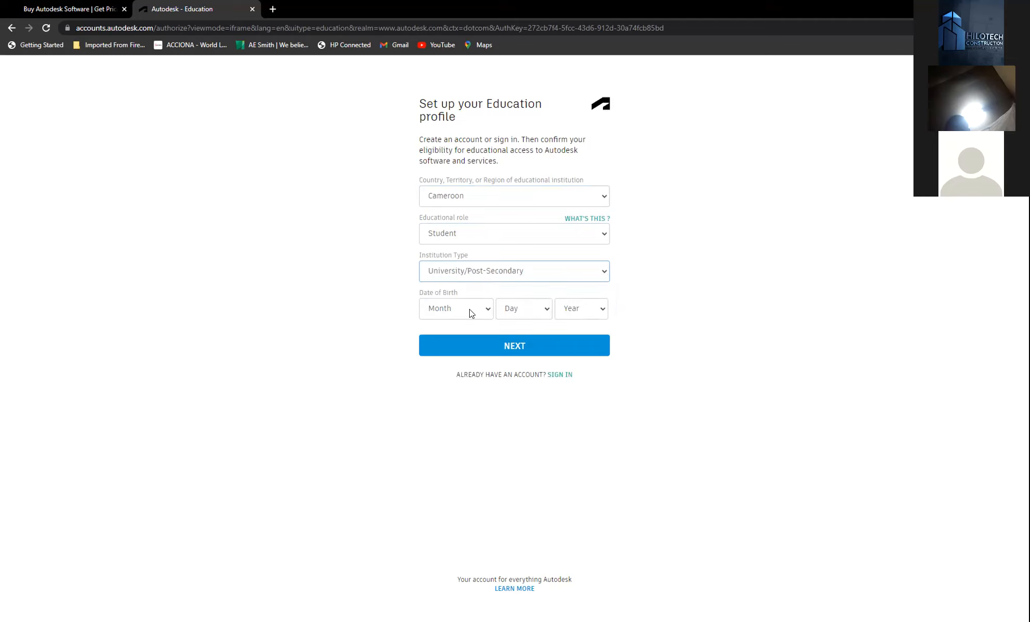
{"action": "left_click", "coordinate": [469, 309]}
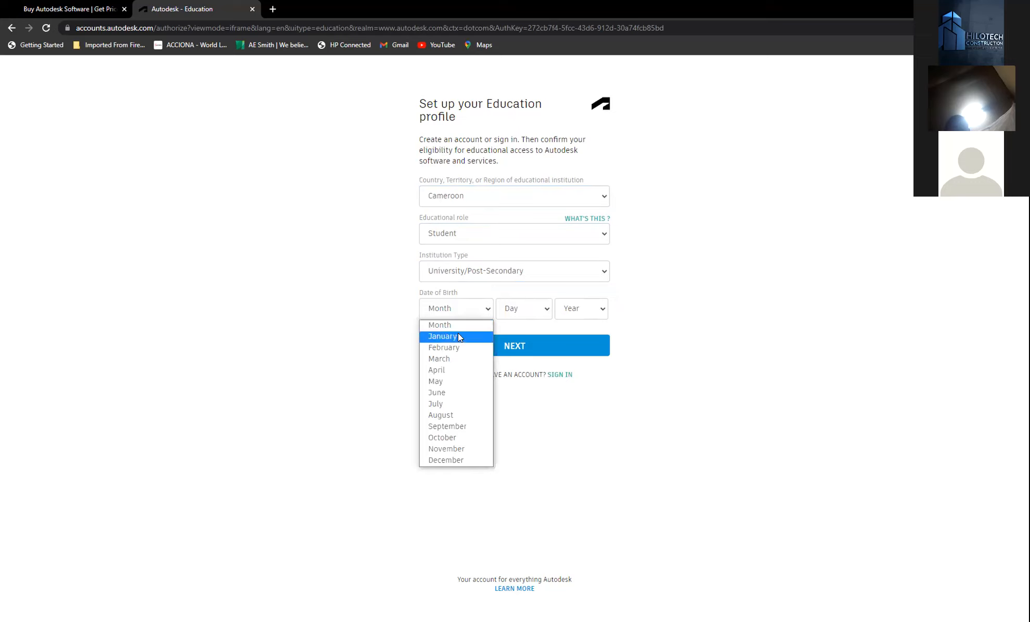
{"action": "left_click", "coordinate": [526, 310]}
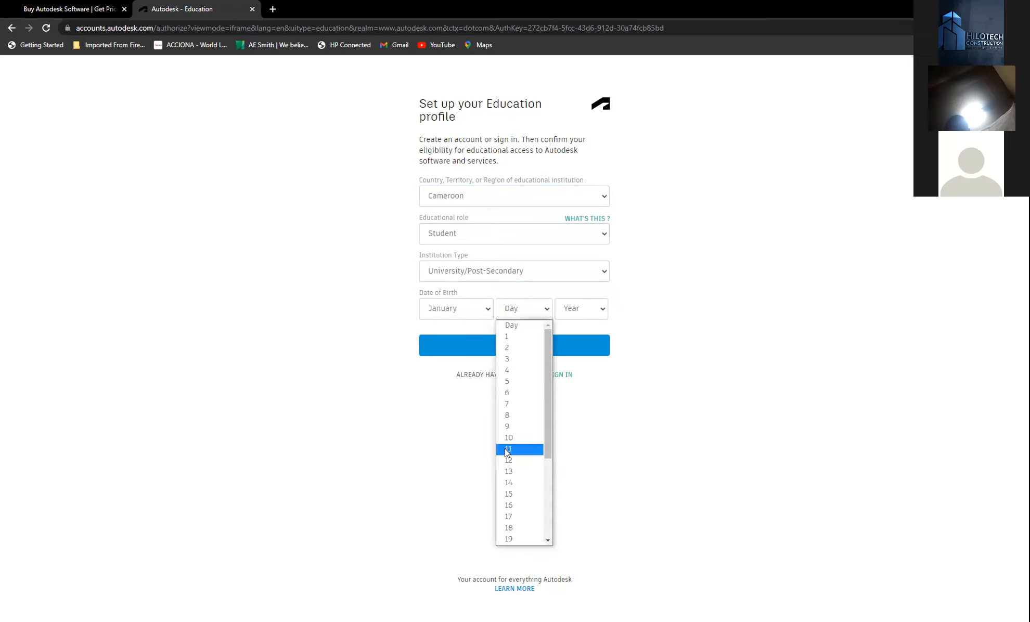
{"action": "left_click", "coordinate": [508, 461]}
- Open the birth Year dropdown and scroll through its years
{"action": "left_click", "coordinate": [591, 308]}
{"action": "scroll", "coordinate": [597, 411], "scroll_direction": "down", "scroll_amount": 2}
{"action": "scroll", "coordinate": [597, 388], "scroll_direction": "down", "scroll_amount": 14}
{"action": "scroll", "coordinate": [592, 416], "scroll_direction": "up", "scroll_amount": 3}
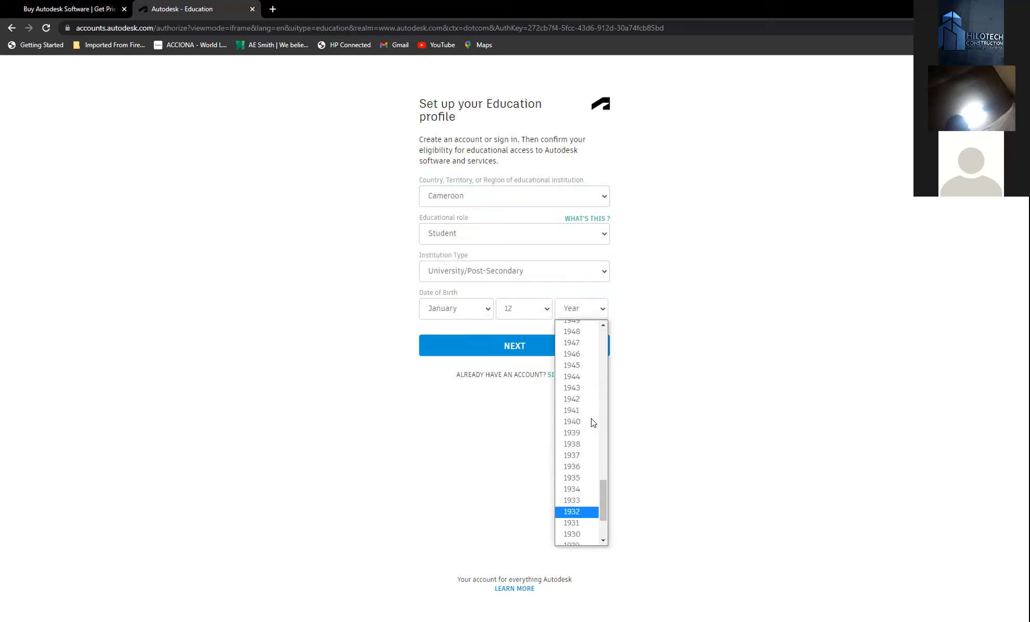
{"action": "left_click_drag", "start_coordinate": [602, 474], "coordinate": [607, 394]}
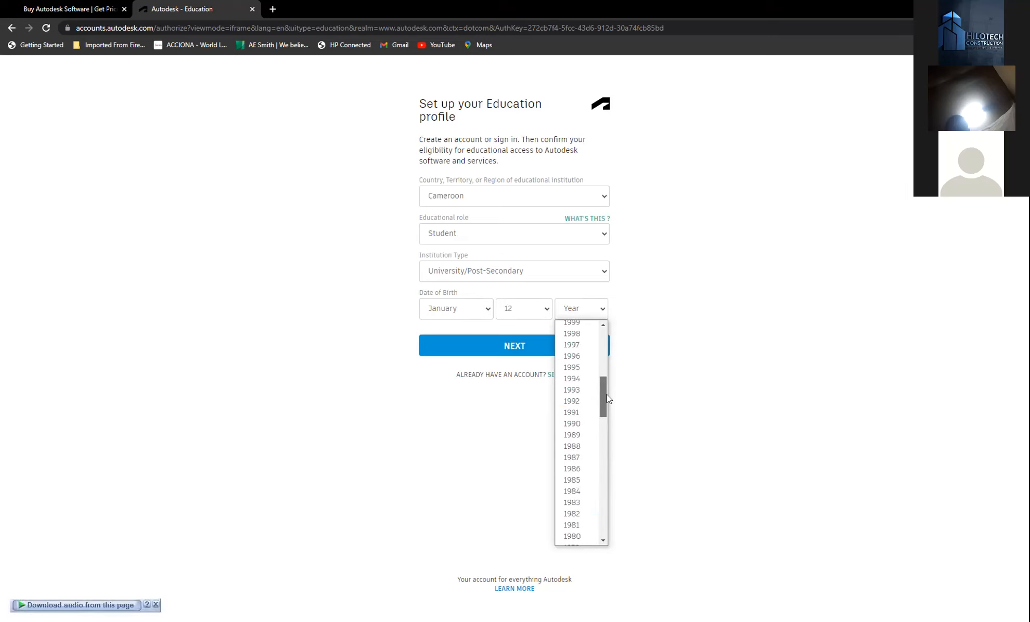
- Choose birth year 1990, continue to the next form, and enter 'uni' as the institution name
{"action": "left_click", "coordinate": [589, 423]}
{"action": "left_click", "coordinate": [531, 347]}
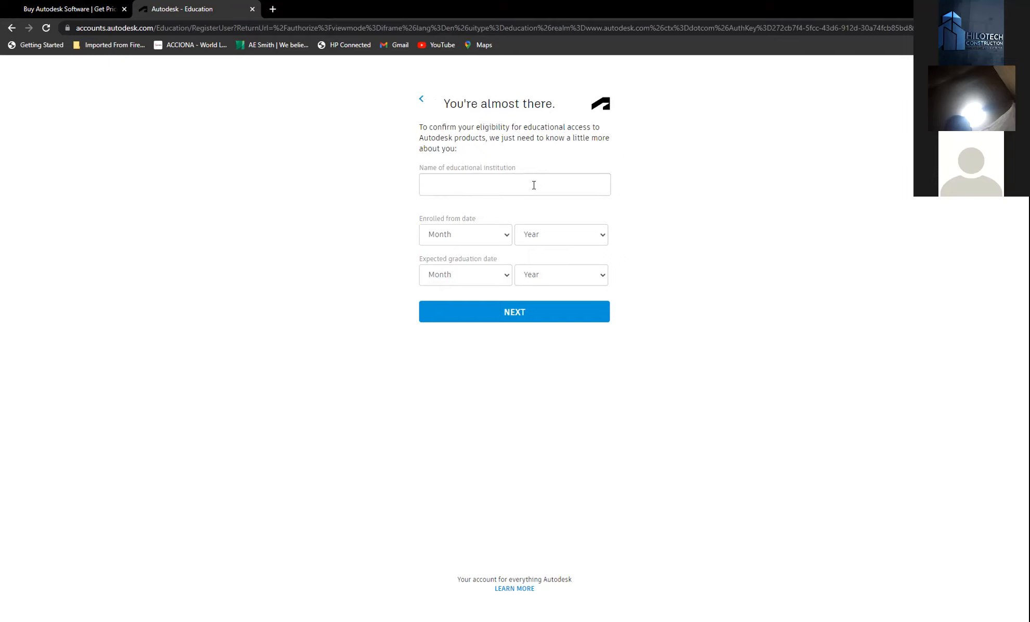
{"action": "left_click", "coordinate": [527, 183]}
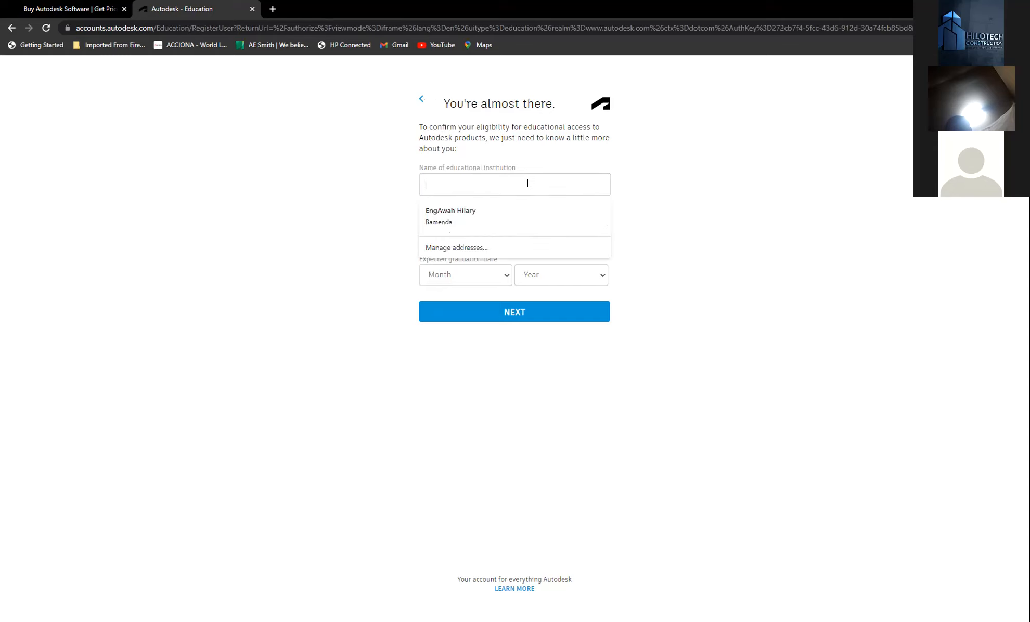
{"action": "type", "text": "uni"}
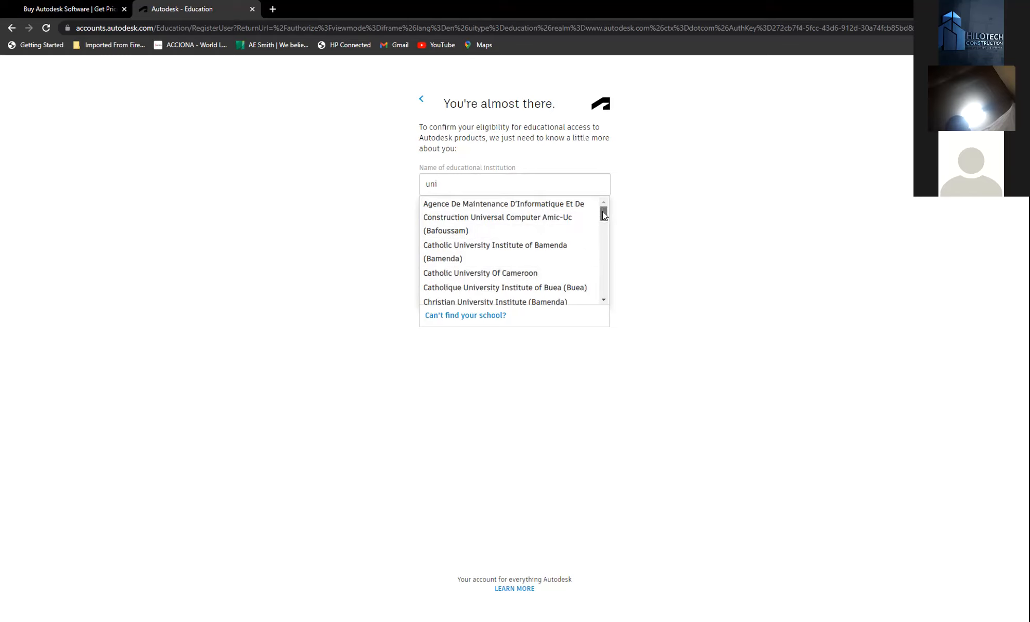
- Scroll through the school suggestions for 'uni', then select the typed text and dismiss the list
{"action": "left_click_drag", "start_coordinate": [602, 216], "coordinate": [601, 262]}
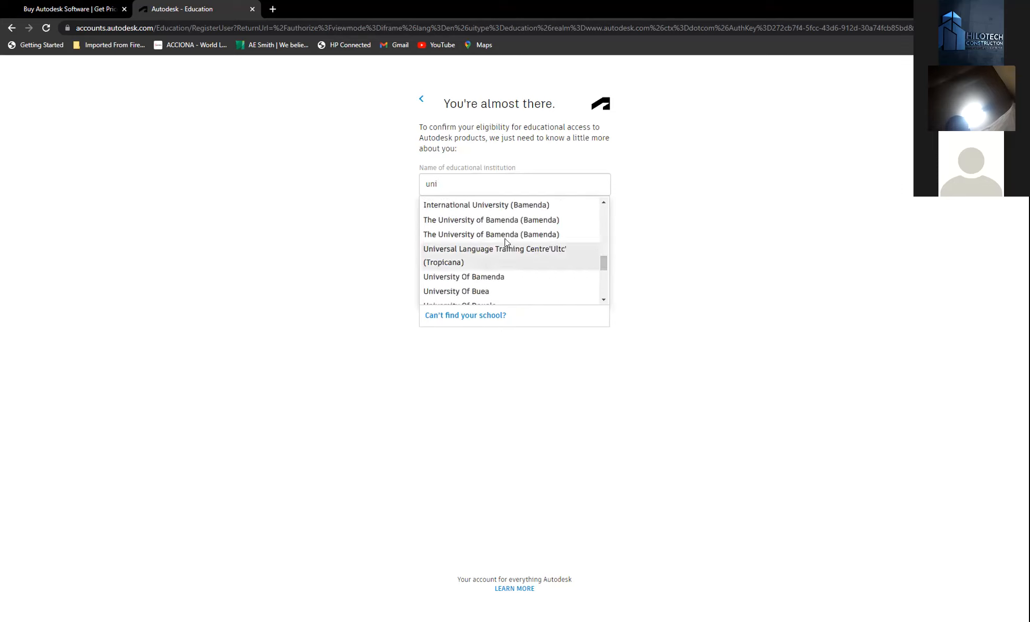
{"action": "left_click_drag", "start_coordinate": [604, 270], "coordinate": [605, 293]}
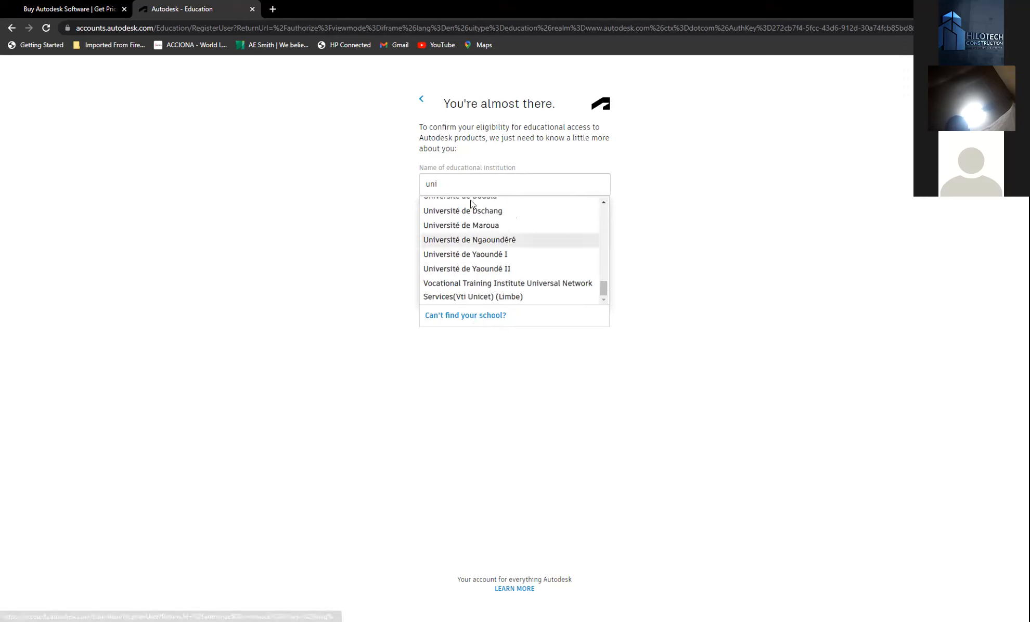
{"action": "double_click", "coordinate": [446, 181]}
{"action": "left_click", "coordinate": [663, 194]}
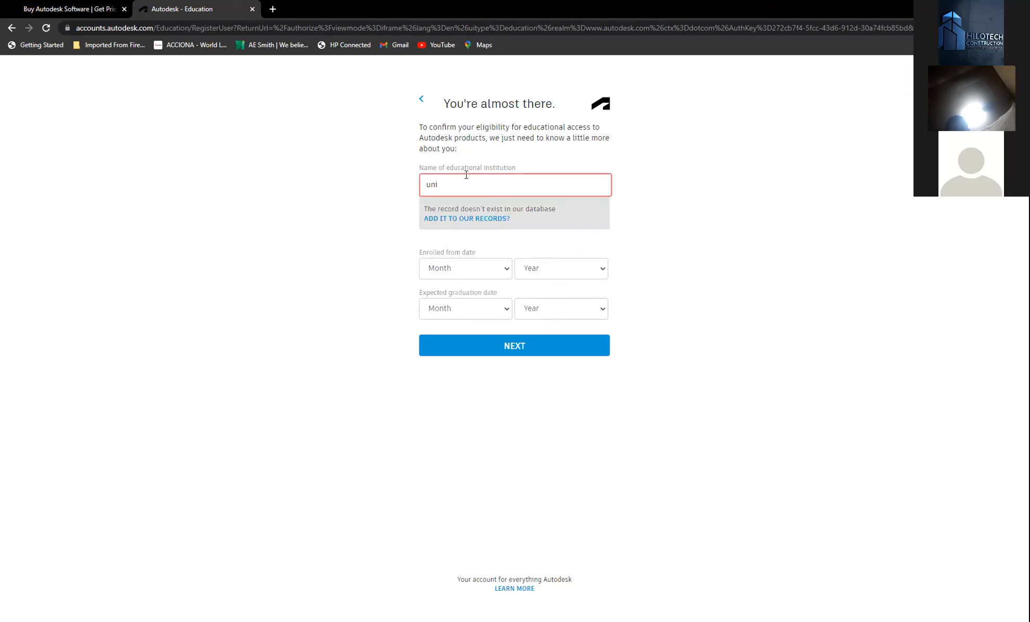
- Delete 'uni' from the institution name field and close the suggestion list
{"action": "left_click_drag", "start_coordinate": [458, 181], "coordinate": [405, 193]}
{"action": "key", "text": "BackSpace"}
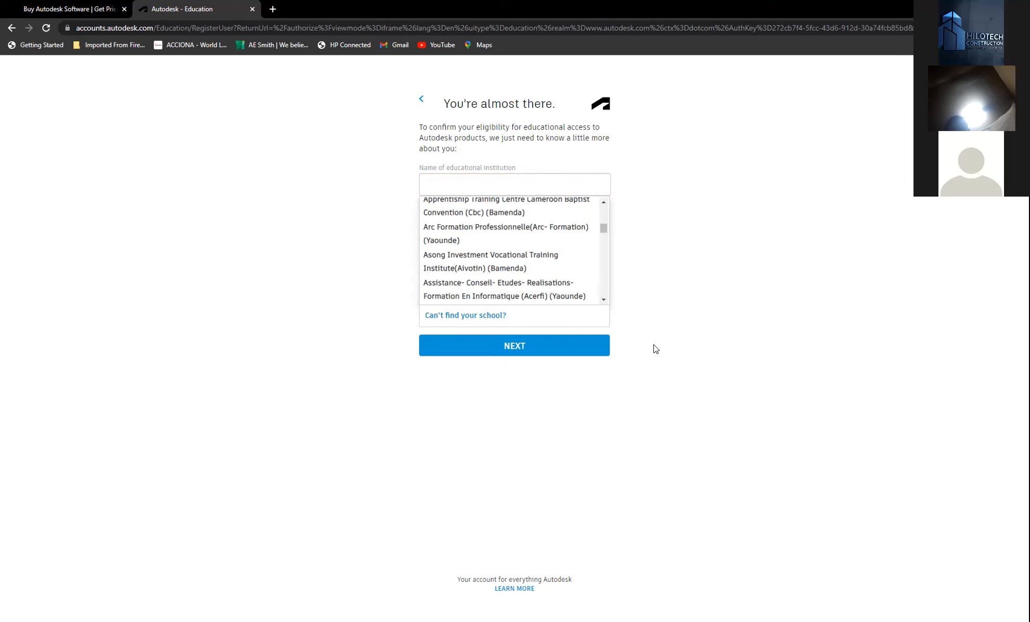
{"action": "left_click", "coordinate": [678, 332]}
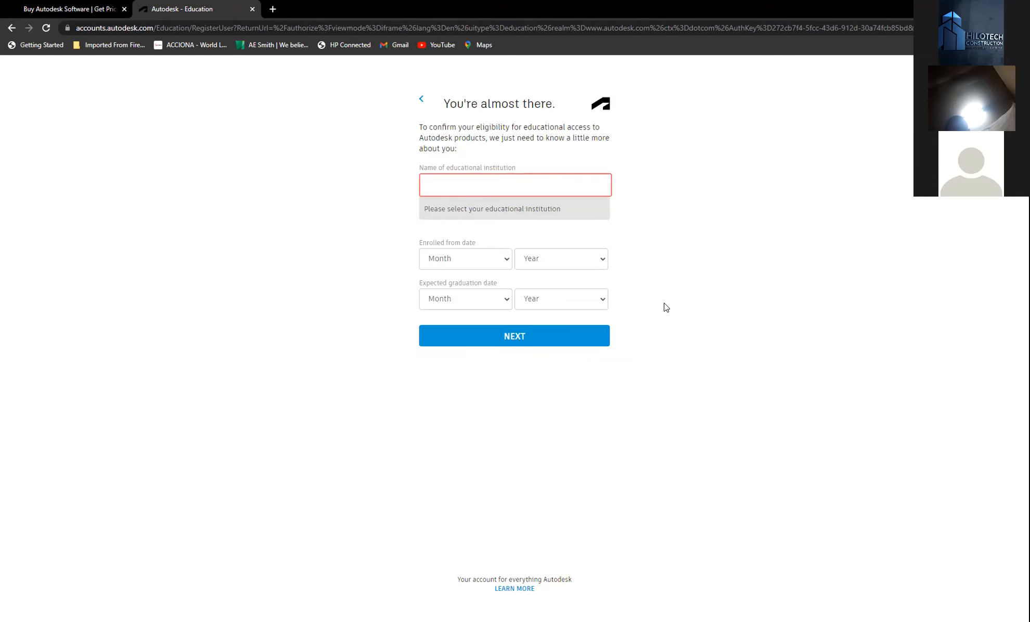
- Return to the Buy Autodesk Software page and browse the AutoCAD, Fusion 360, Revit and collection cards
{"action": "left_click", "coordinate": [85, 10]}
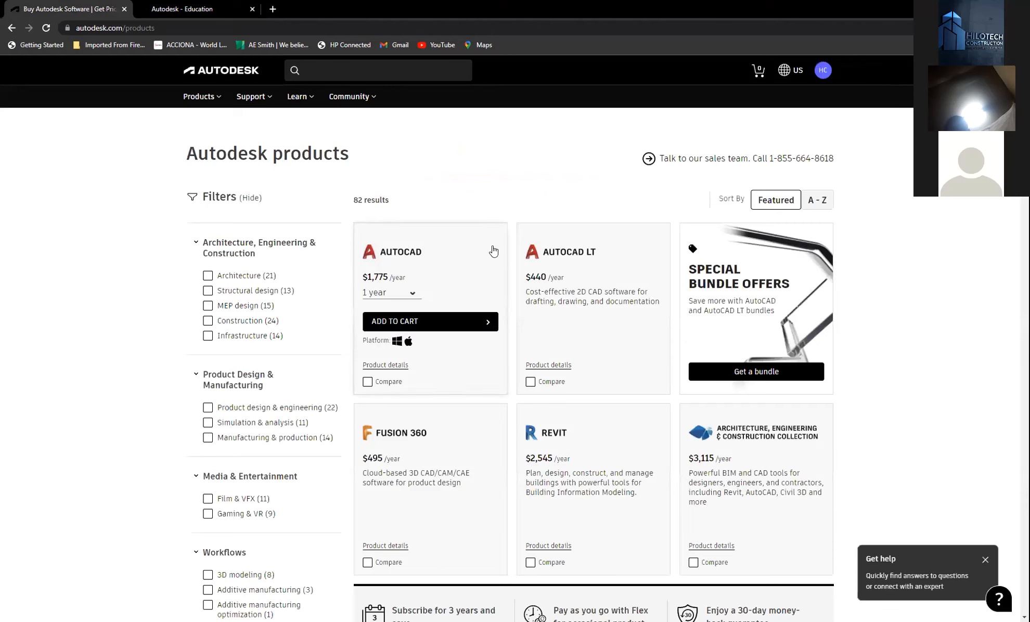
{"action": "scroll", "coordinate": [398, 234], "scroll_direction": "down", "scroll_amount": 1}
{"action": "scroll", "coordinate": [437, 241], "scroll_direction": "up", "scroll_amount": 1}
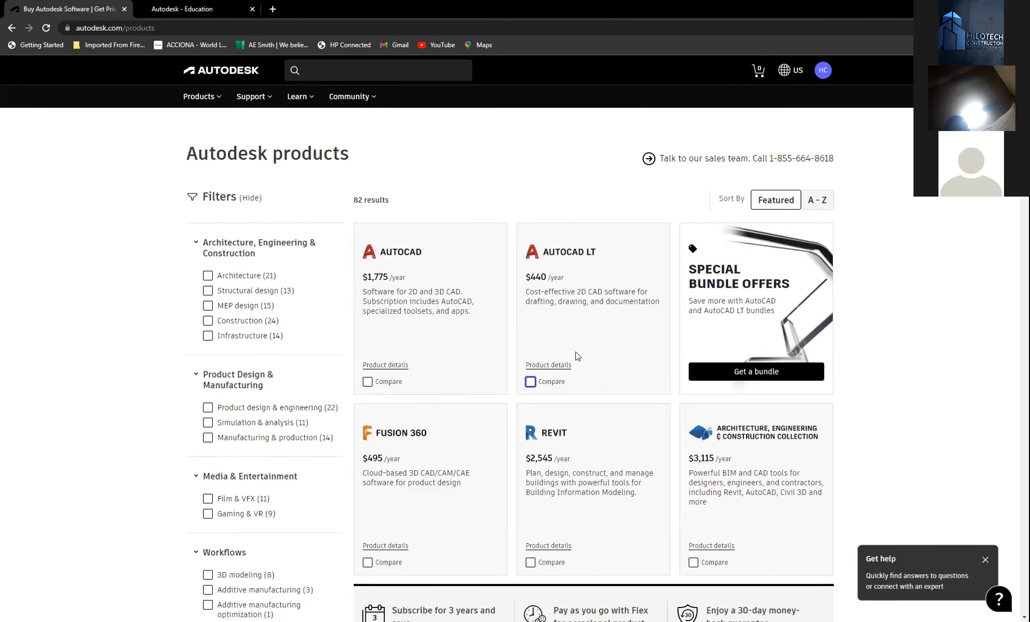
{"action": "mouse_move", "coordinate": [486, 385]}
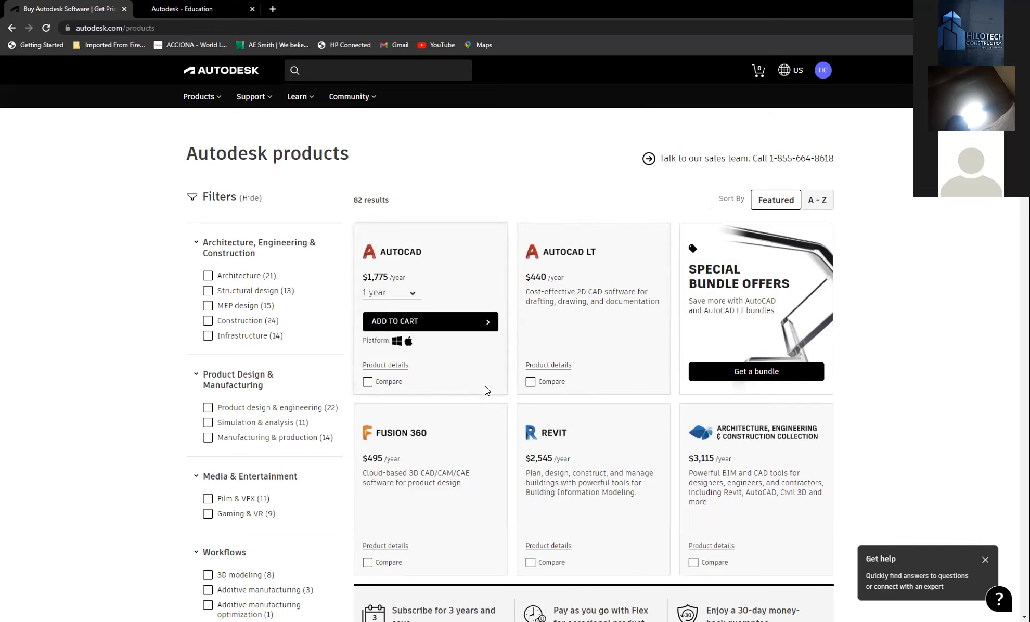
{"action": "scroll", "coordinate": [443, 363], "scroll_direction": "down", "scroll_amount": 1}
{"action": "scroll", "coordinate": [443, 363], "scroll_direction": "down", "scroll_amount": 6}
{"action": "scroll", "coordinate": [572, 353], "scroll_direction": "up", "scroll_amount": 3}
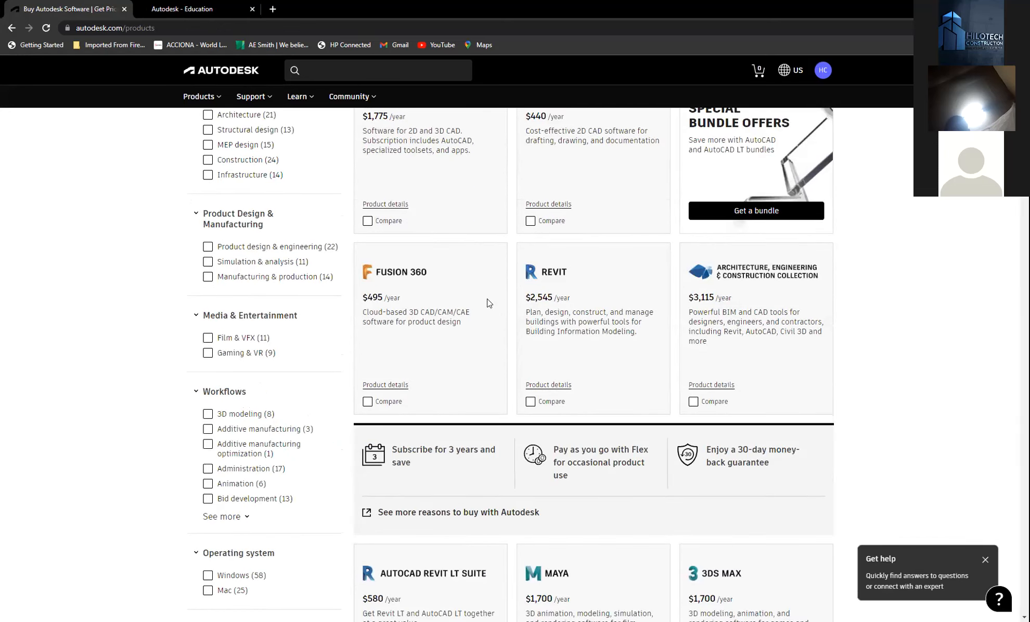
{"action": "mouse_move", "coordinate": [487, 299]}
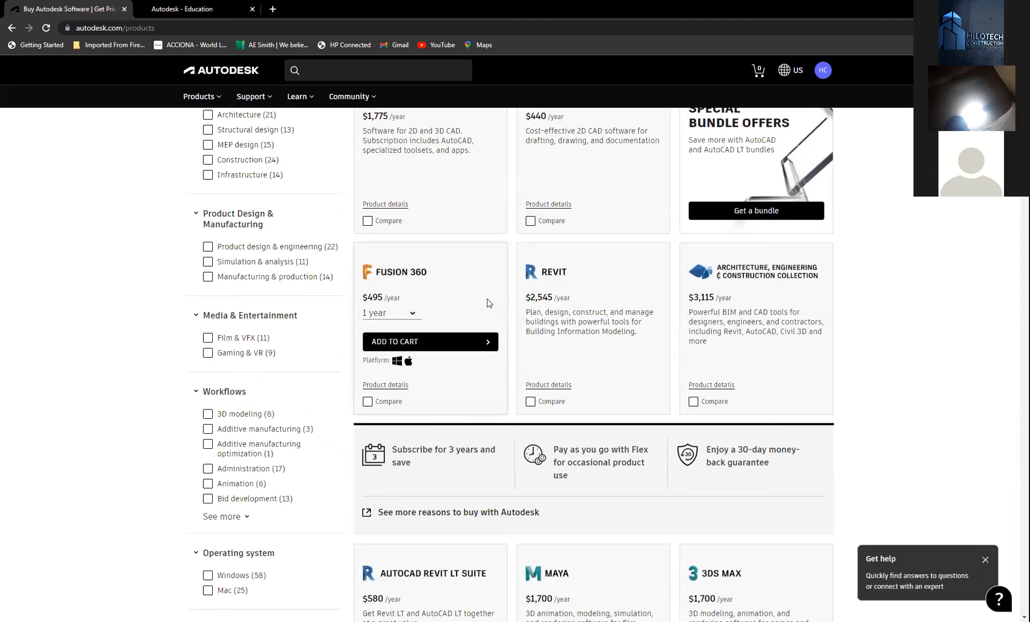
{"action": "mouse_move", "coordinate": [724, 331]}
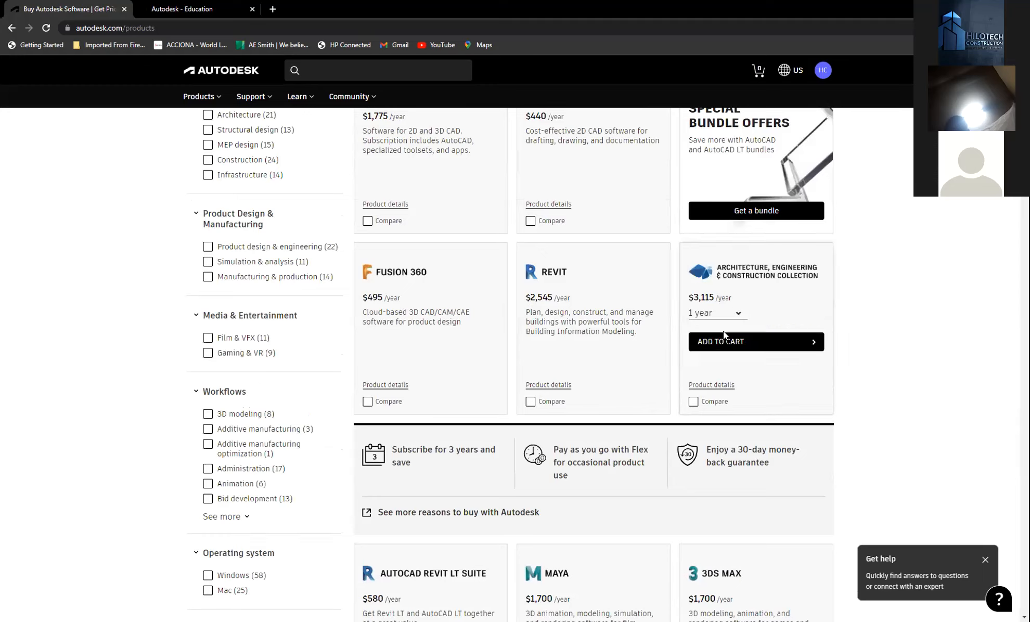
{"action": "scroll", "coordinate": [596, 296], "scroll_direction": "up", "scroll_amount": 3}
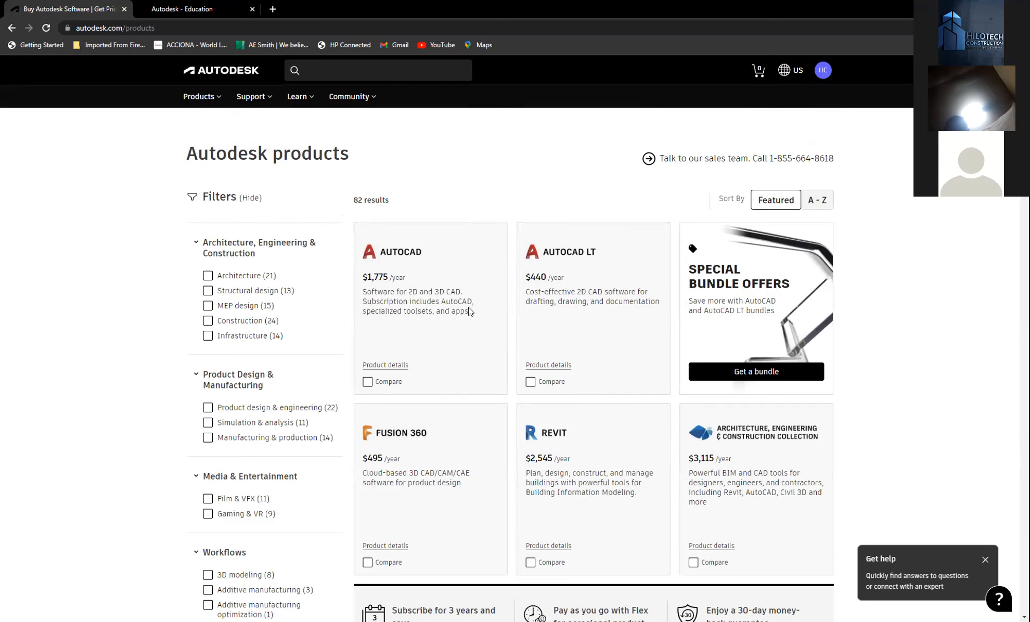
{"action": "scroll", "coordinate": [561, 370], "scroll_direction": "down", "scroll_amount": 2}
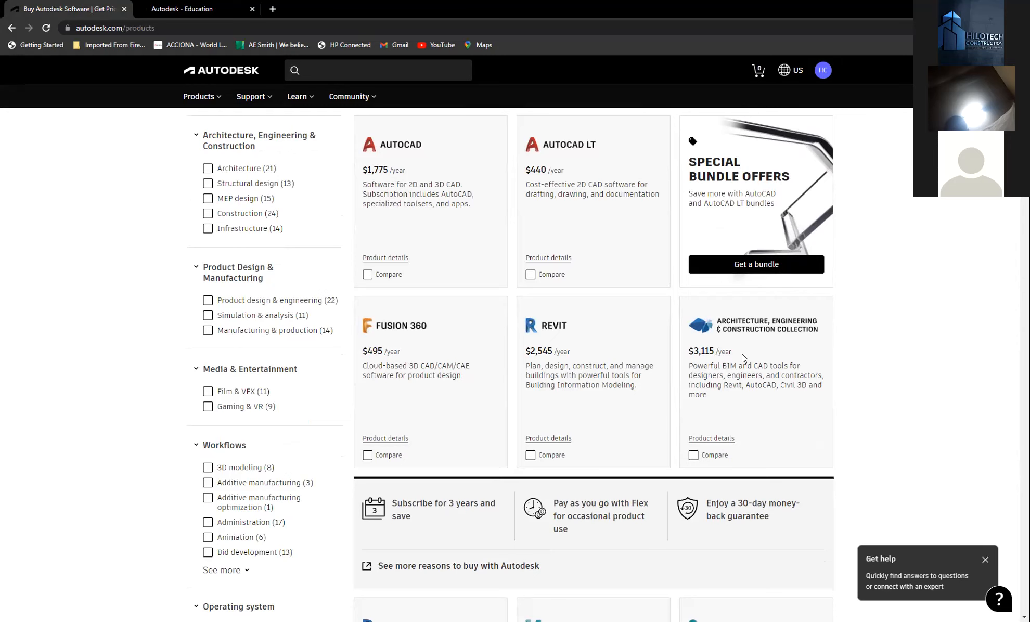
{"action": "scroll", "coordinate": [858, 338], "scroll_direction": "up", "scroll_amount": 2}
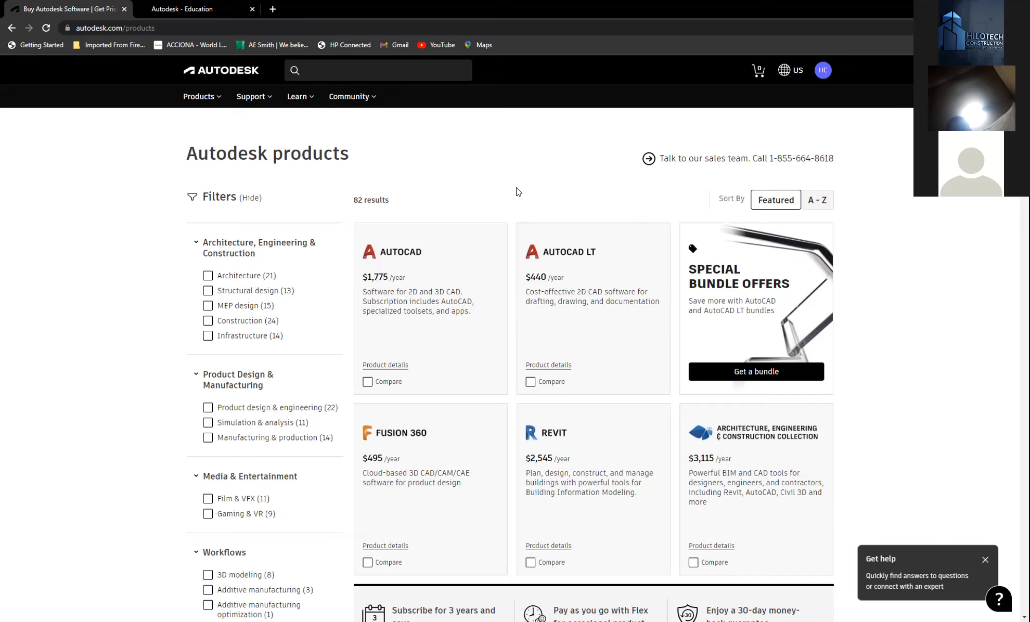
{"action": "mouse_move", "coordinate": [527, 454]}
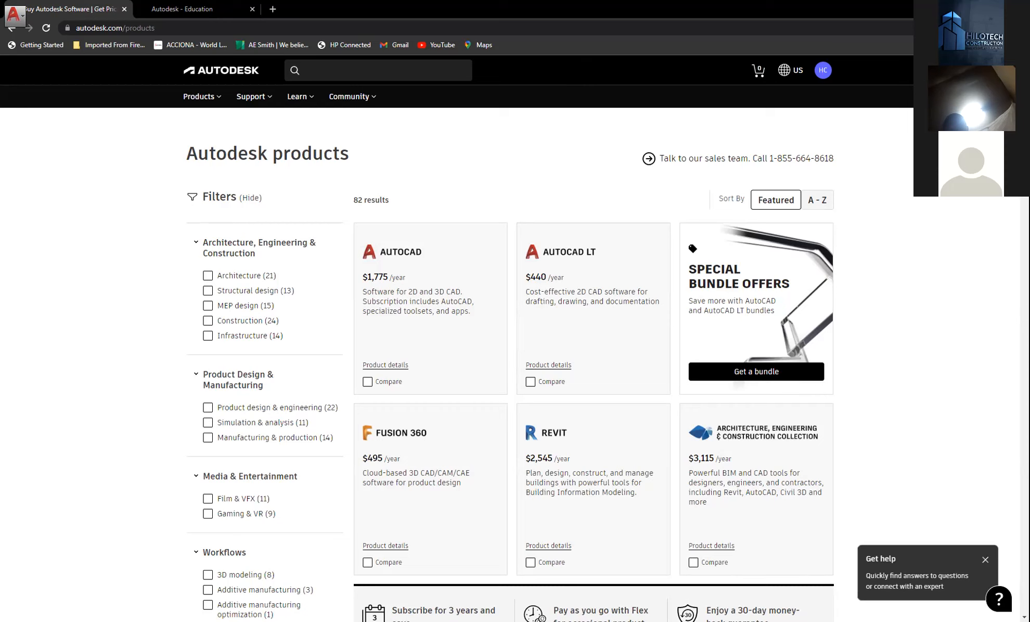
{"action": "key", "text": "alt+Tab"}
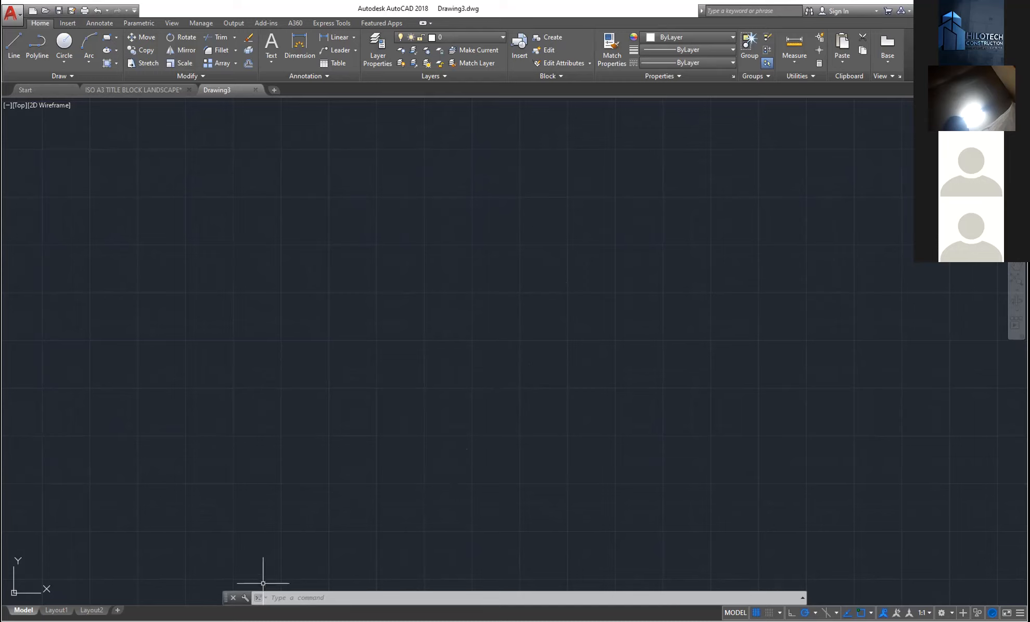
{"action": "left_click", "coordinate": [44, 90]}
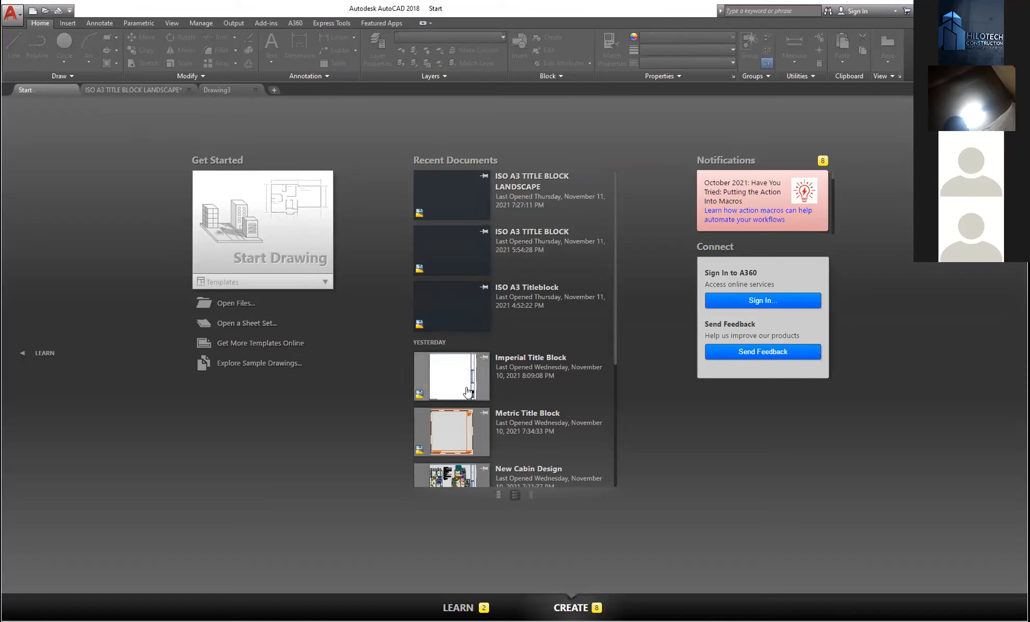
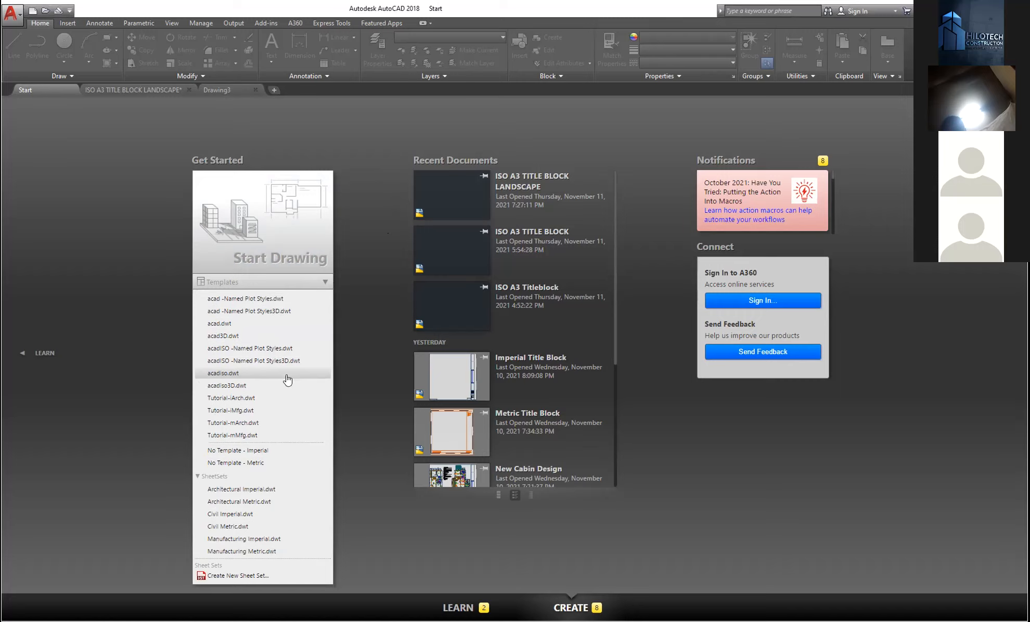
- Pick the acadiso.dwt metric template from the Templates list to create Drawing4
{"action": "left_click", "coordinate": [362, 301]}
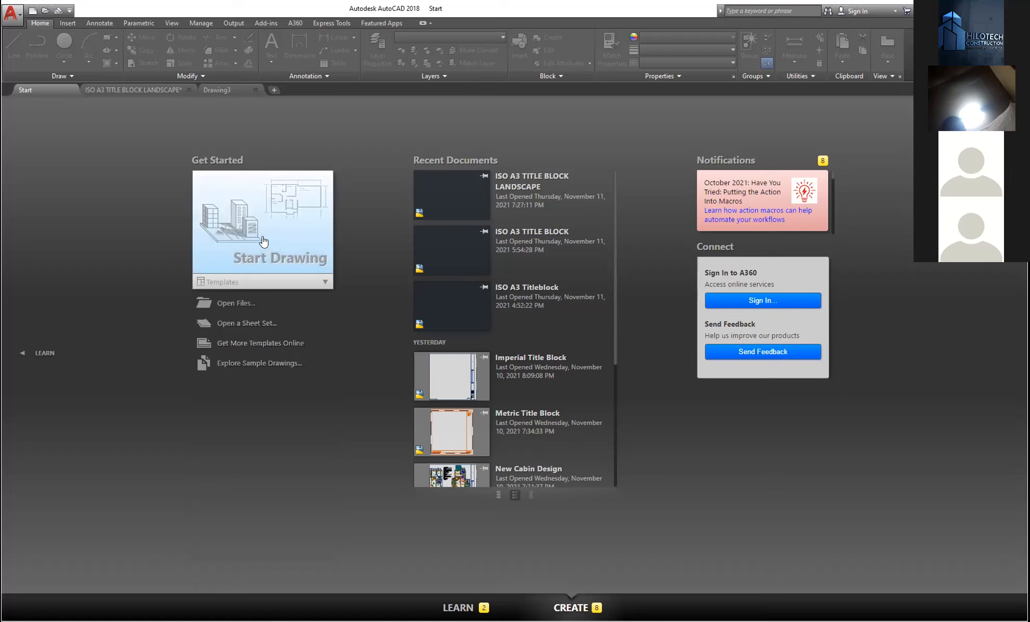
{"action": "left_click", "coordinate": [323, 282]}
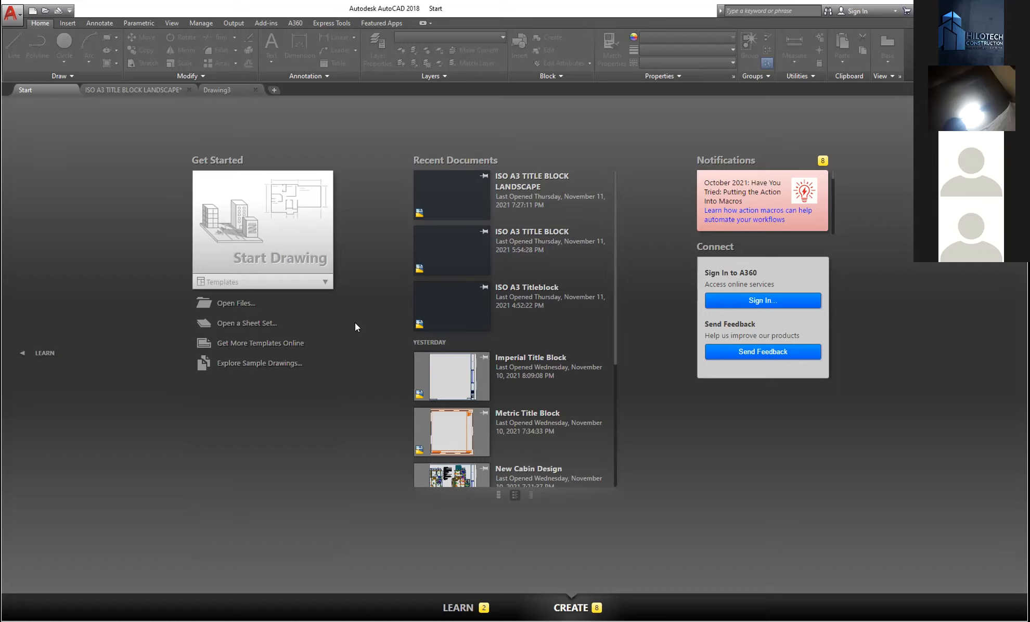
{"action": "left_click", "coordinate": [324, 282]}
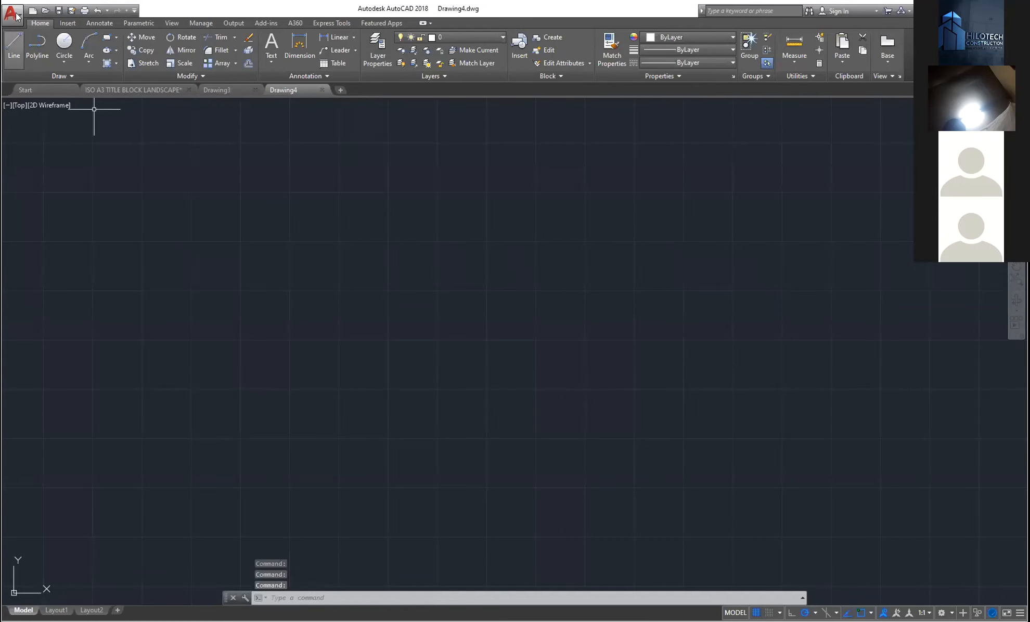
- Browse the Application menu and close it without choosing anything
{"action": "left_click", "coordinate": [16, 17]}
{"action": "mouse_move", "coordinate": [43, 71]}
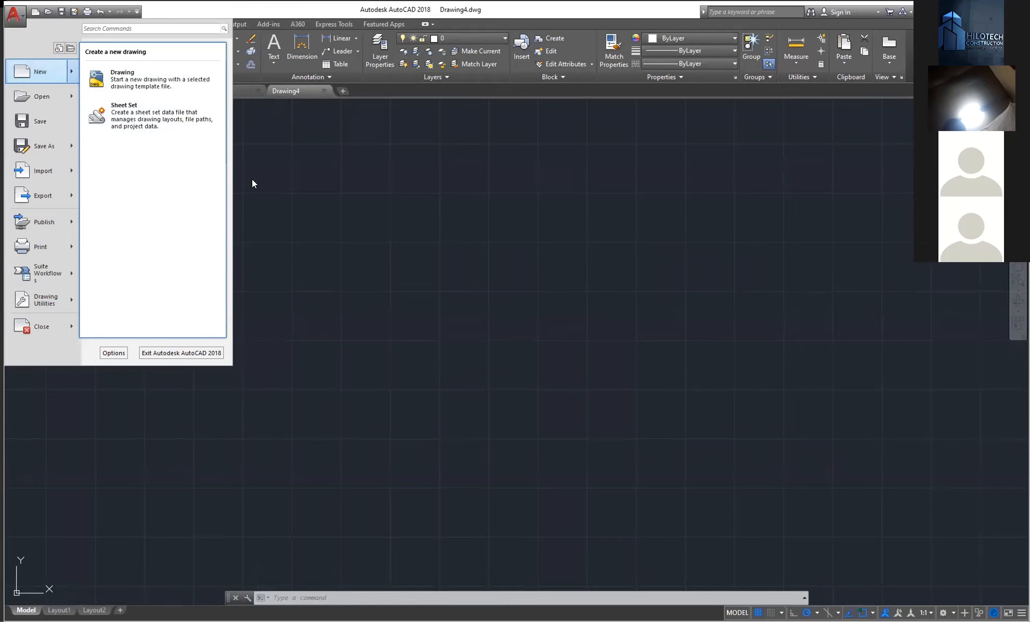
{"action": "mouse_move", "coordinate": [49, 92]}
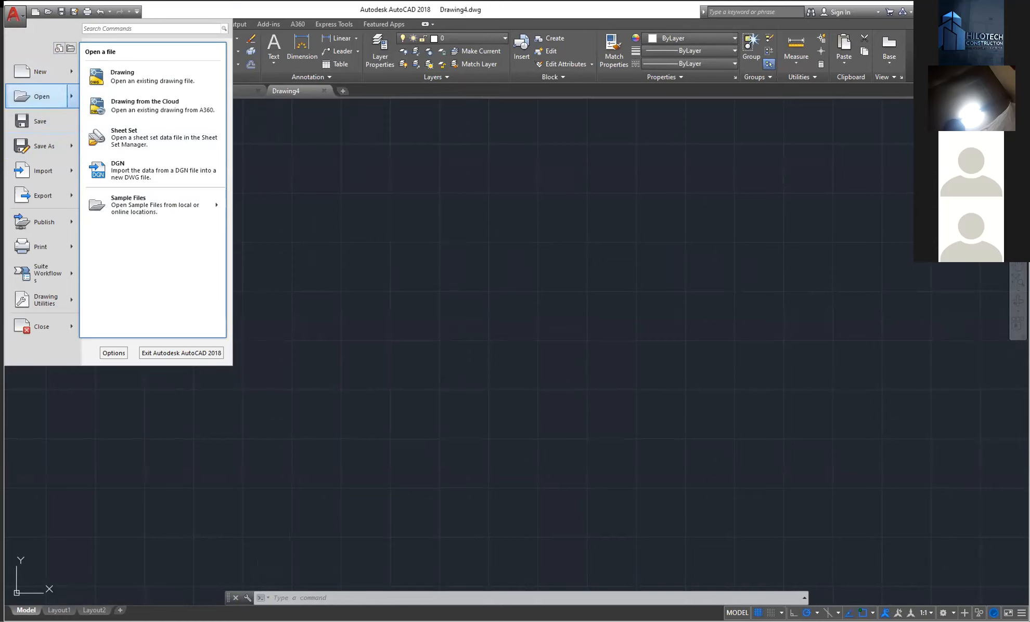
{"action": "left_click", "coordinate": [265, 111]}
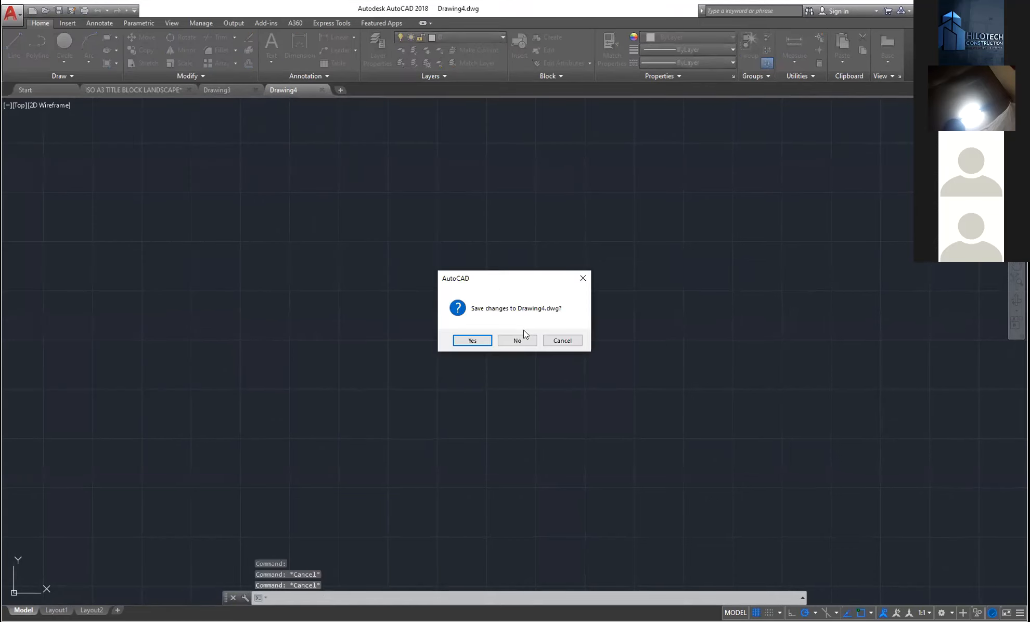
- Close Drawing4, the ISO A3 title block and Drawing3, discarding all changes
{"action": "left_click", "coordinate": [517, 340]}
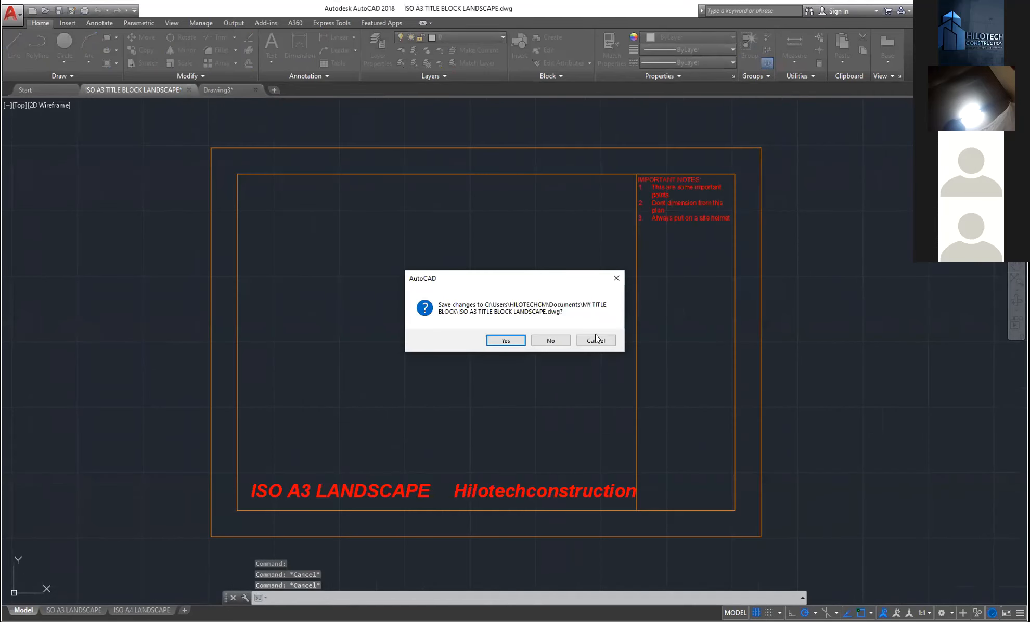
{"action": "left_click", "coordinate": [560, 339]}
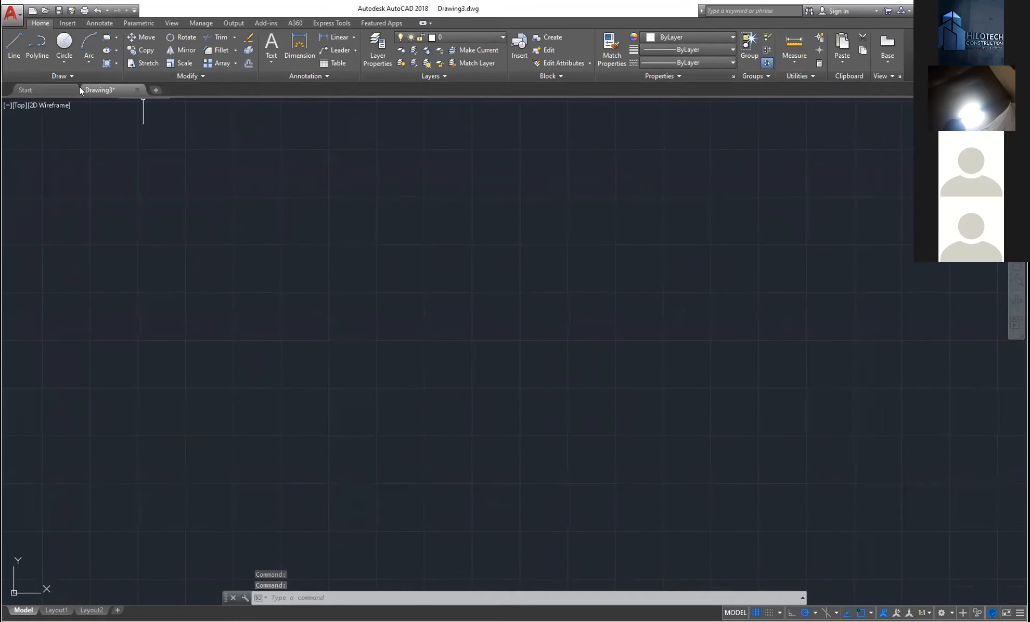
{"action": "left_click", "coordinate": [137, 90]}
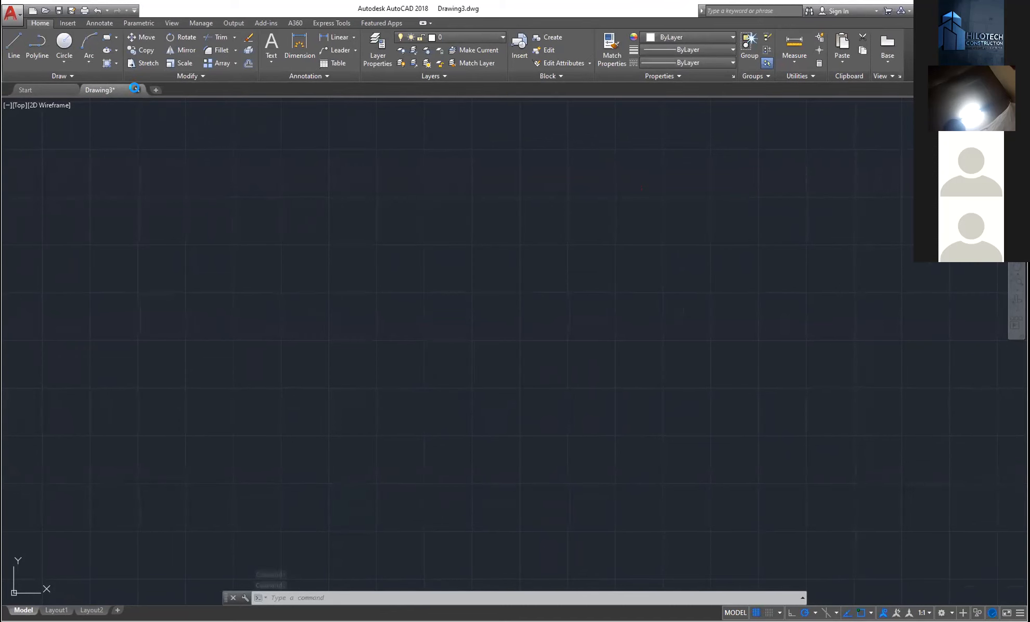
{"action": "left_click", "coordinate": [522, 338]}
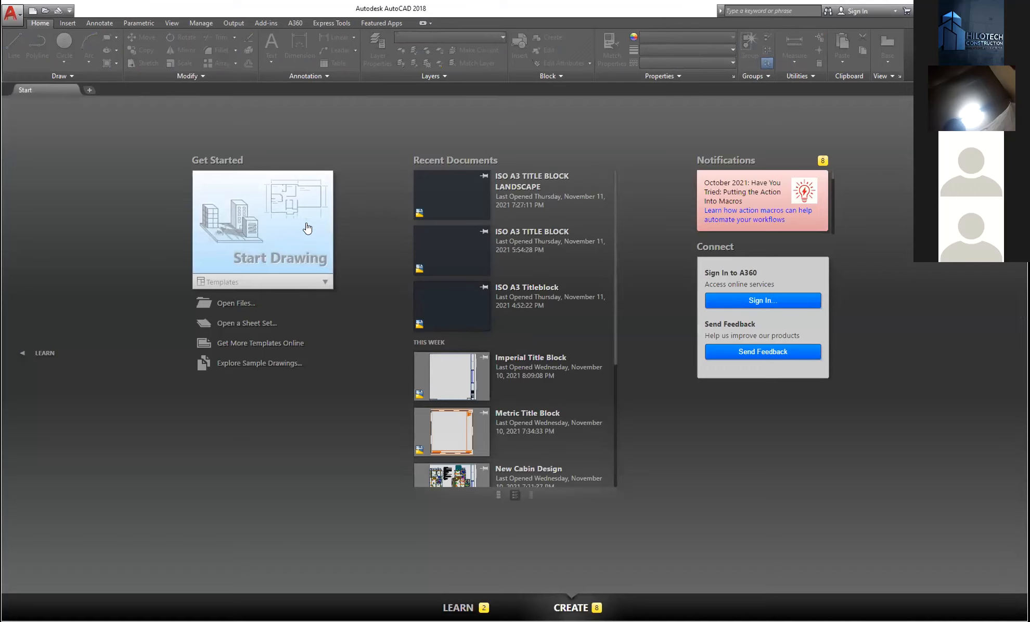
- Create a new blank drawing, Drawing5, with the Start Drawing tile
{"action": "left_click", "coordinate": [324, 283]}
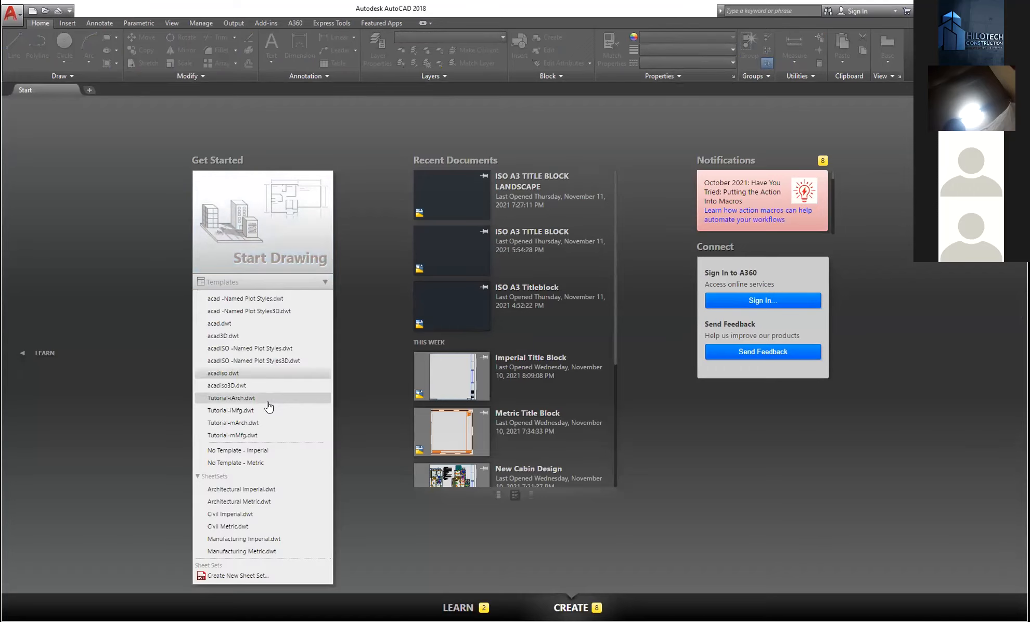
{"action": "left_click", "coordinate": [289, 240]}
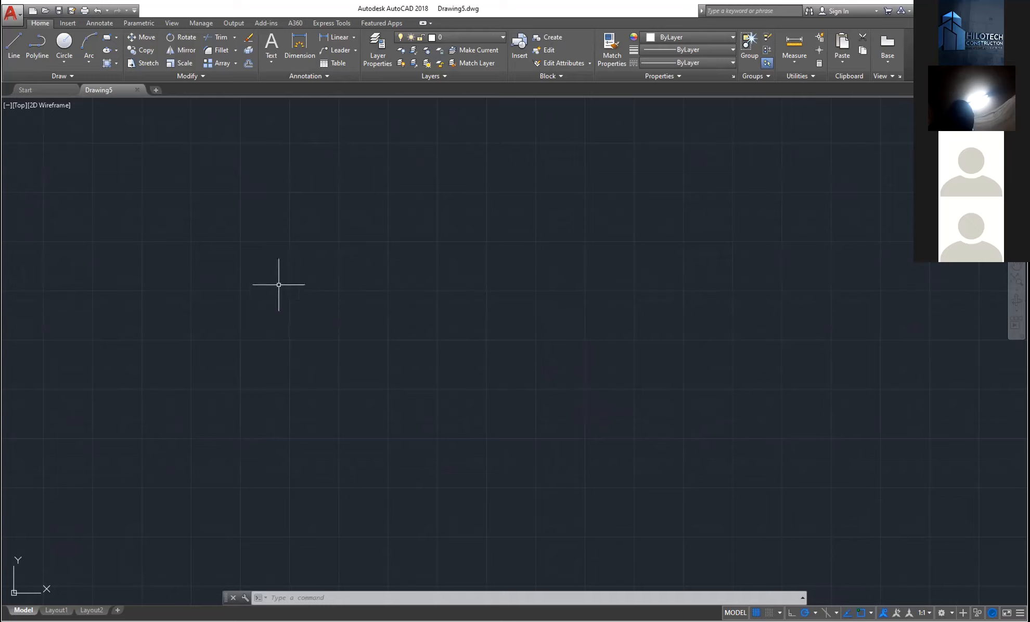
{"action": "left_click", "coordinate": [14, 45]}
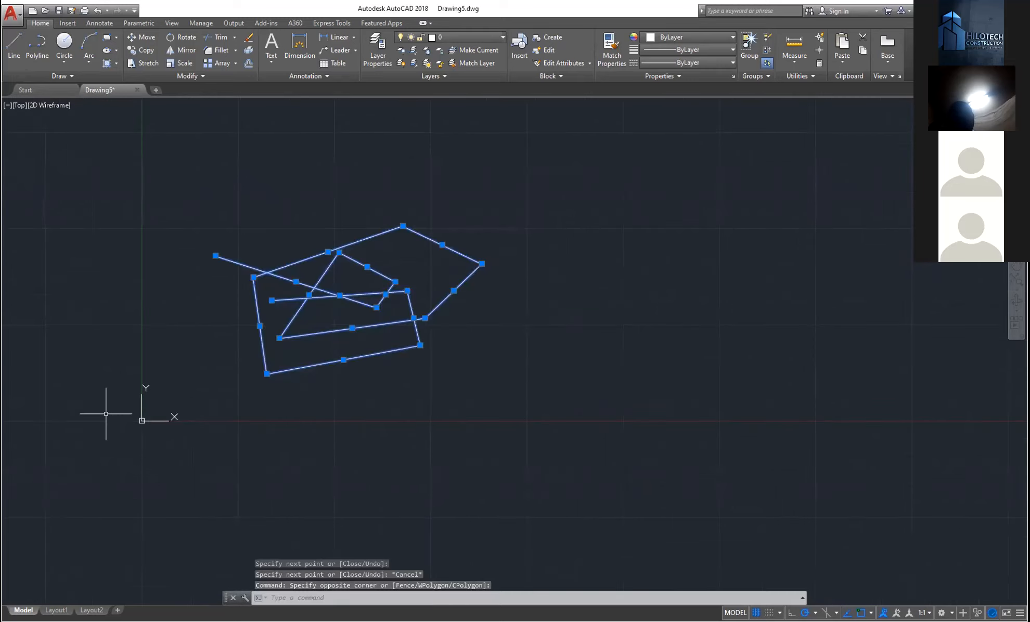
{"action": "key", "text": "Delete"}
{"action": "scroll", "coordinate": [522, 238], "scroll_direction": "up", "scroll_amount": 2}
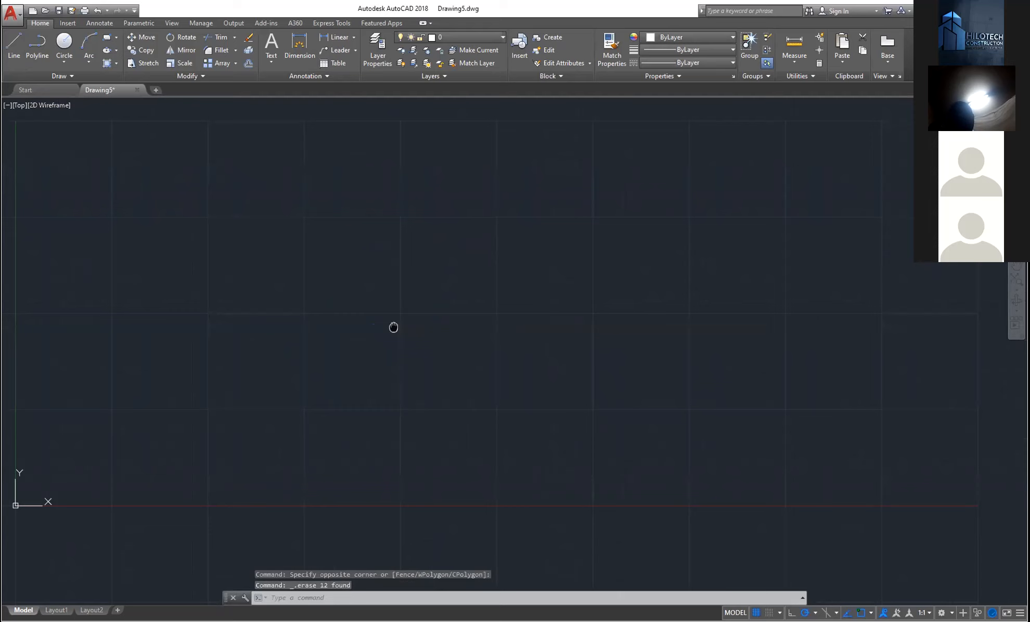
{"action": "middle_click_drag", "start_coordinate": [455, 261], "coordinate": [455, 330]}
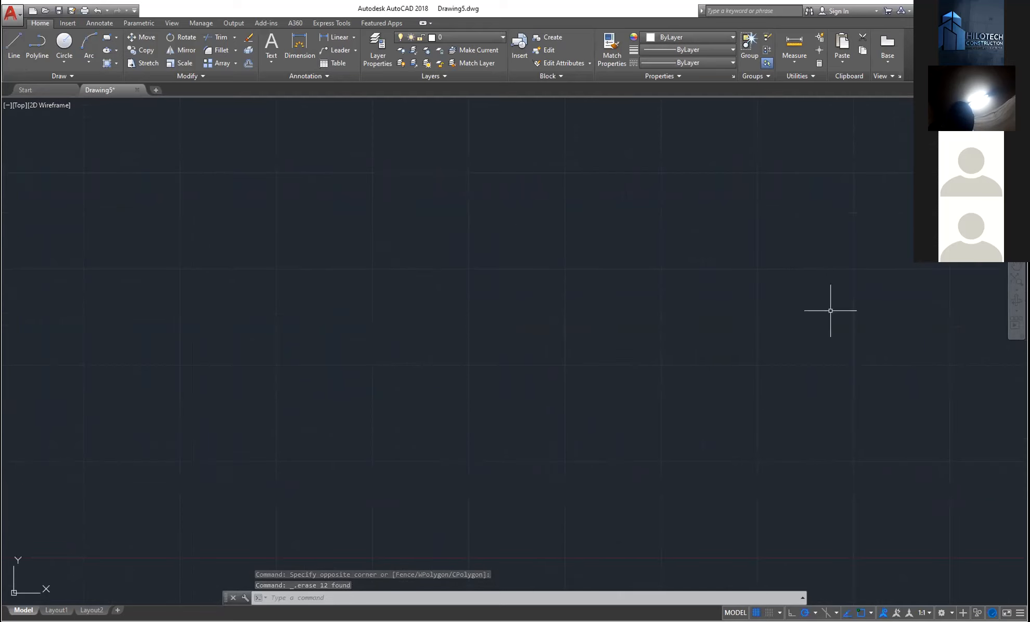
{"action": "middle_click_drag", "start_coordinate": [513, 251], "coordinate": [520, 285]}
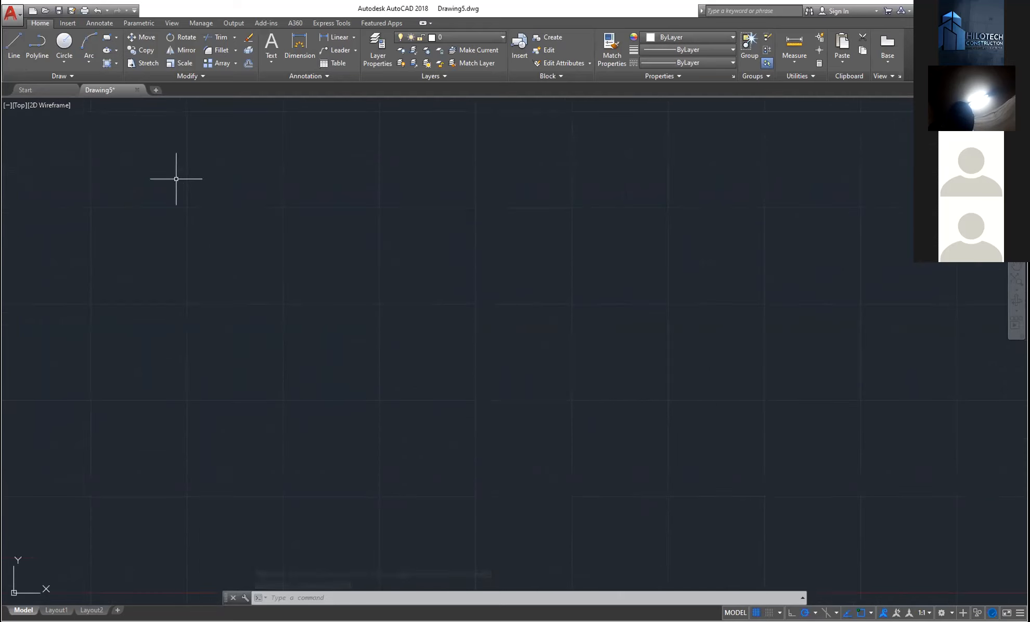
- Choose Save As > Drawing from the Application menu for Drawing5
{"action": "left_click", "coordinate": [16, 21]}
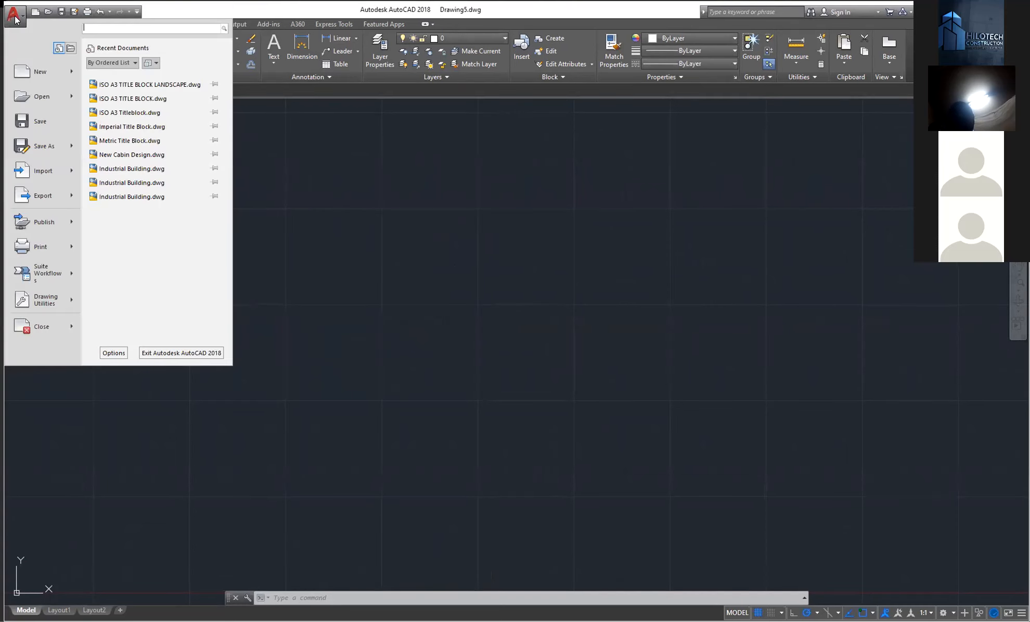
{"action": "left_click", "coordinate": [16, 20]}
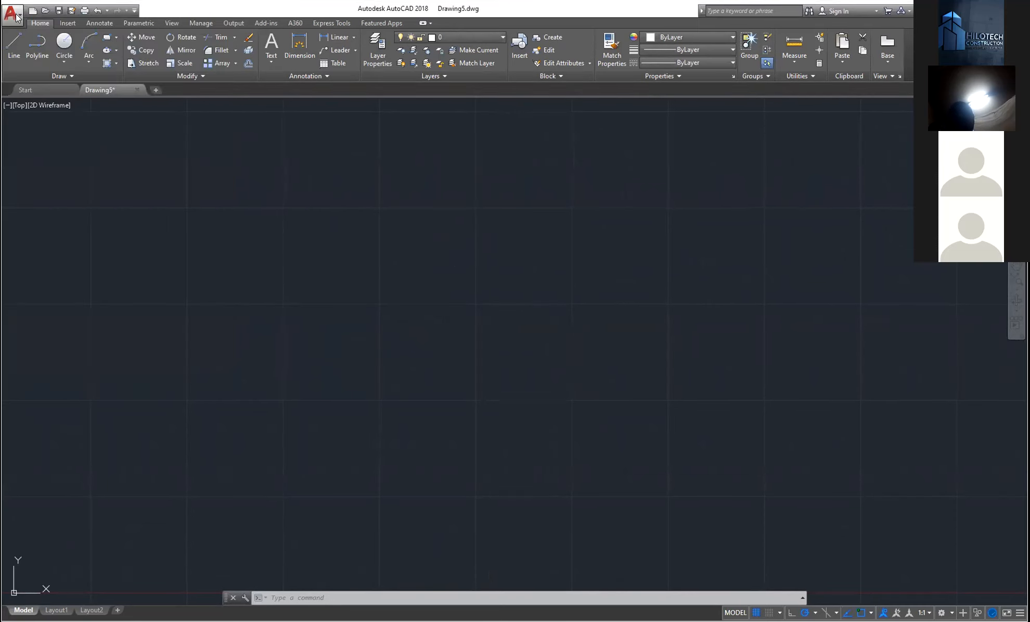
{"action": "left_click", "coordinate": [16, 17]}
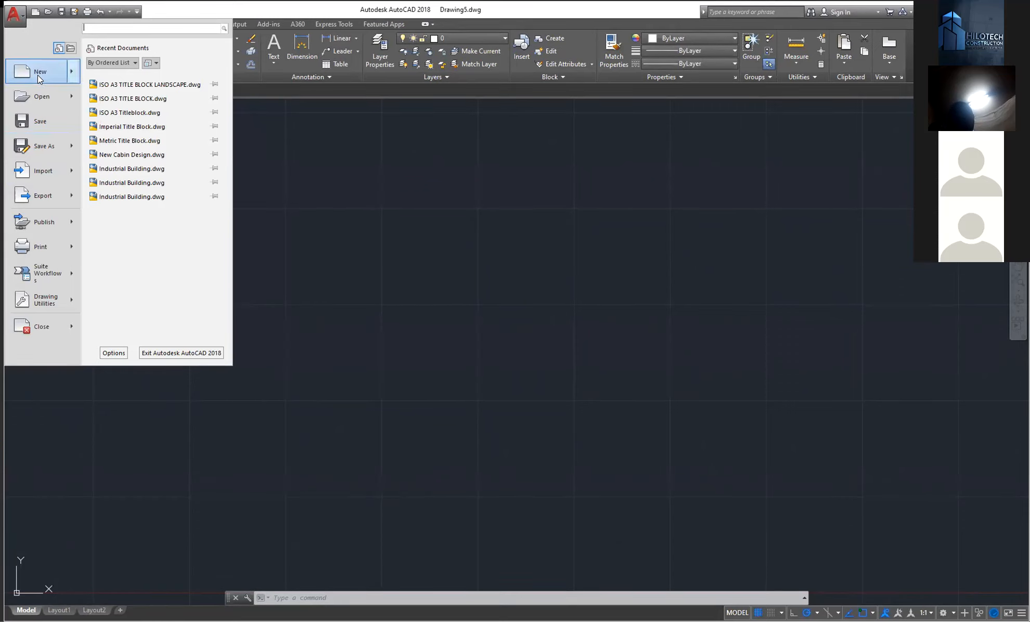
{"action": "mouse_move", "coordinate": [38, 75]}
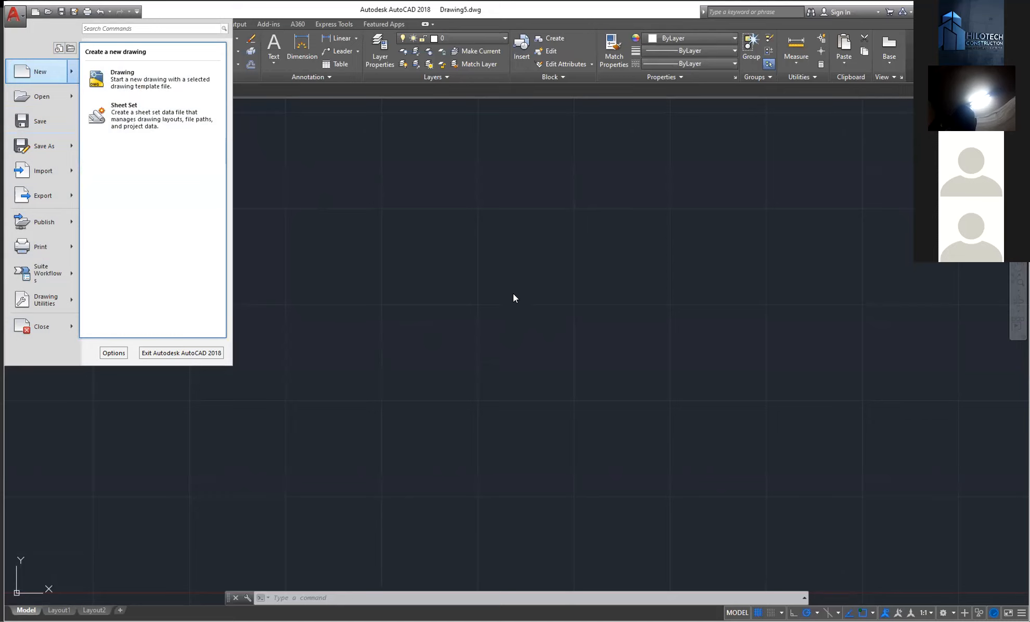
{"action": "mouse_move", "coordinate": [35, 103]}
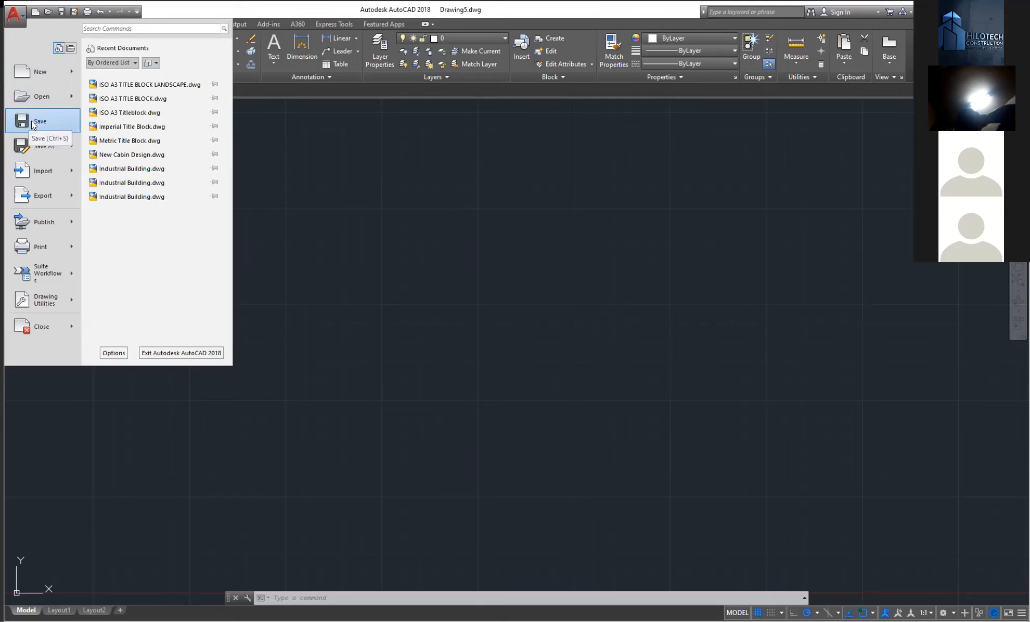
{"action": "mouse_move", "coordinate": [49, 146]}
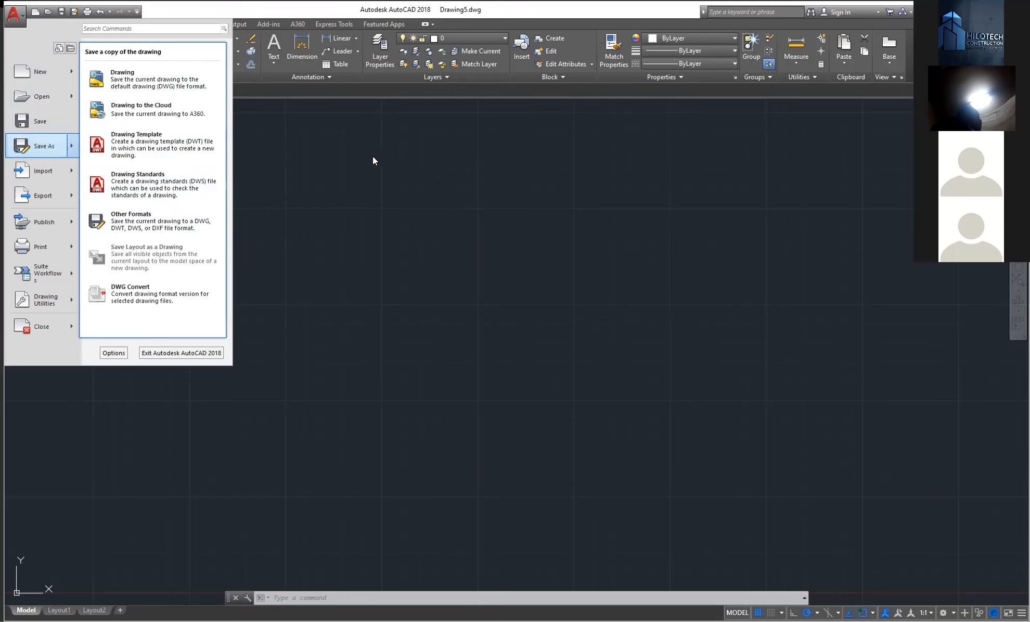
{"action": "left_click", "coordinate": [146, 85]}
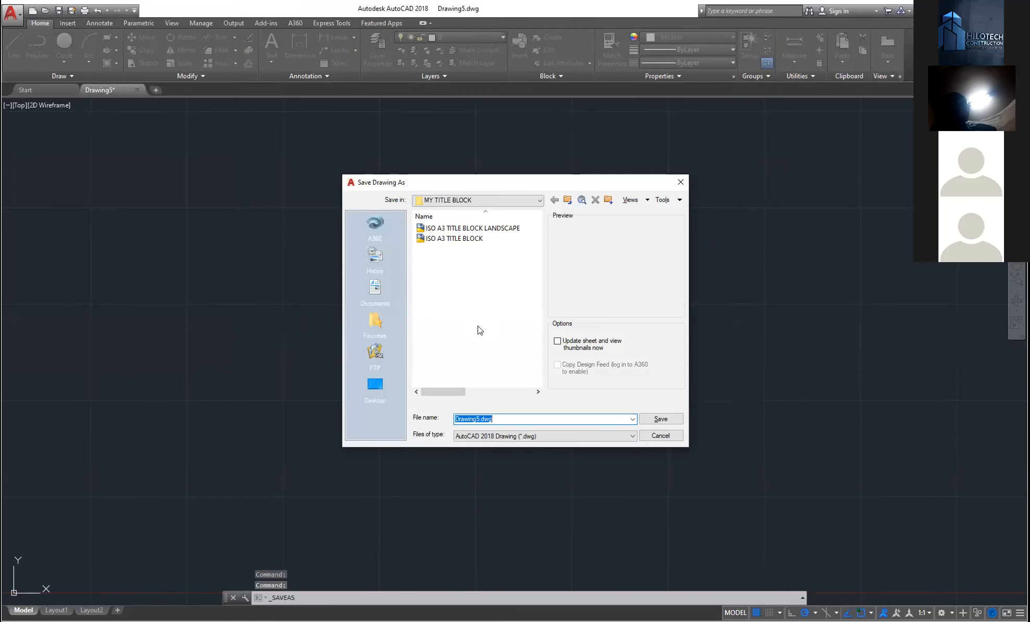
- Set the save location to Documents and name the file 'interface'
{"action": "left_click", "coordinate": [376, 386]}
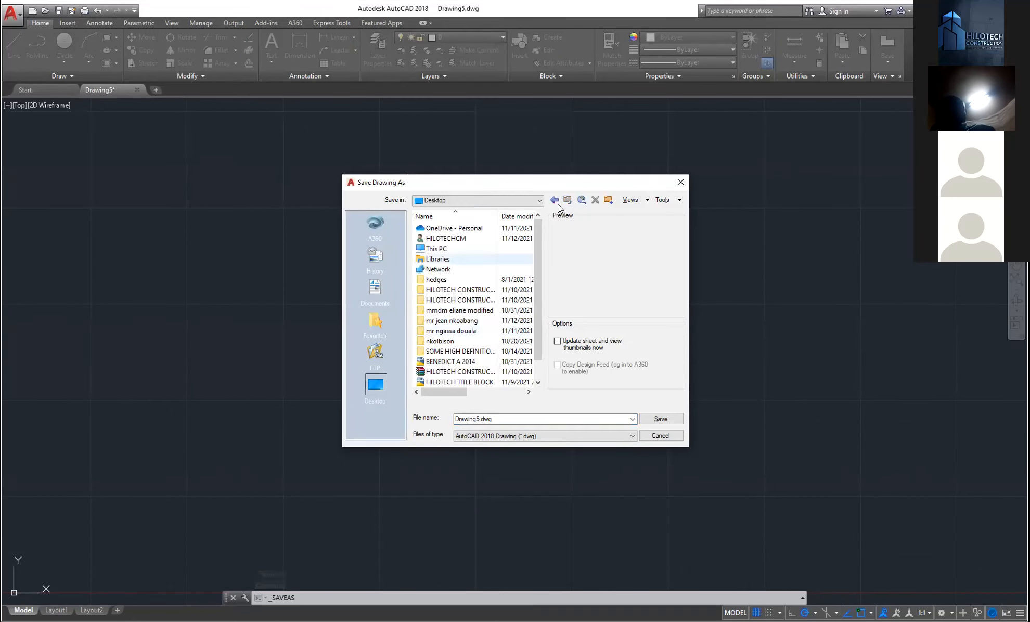
{"action": "left_click", "coordinate": [374, 291]}
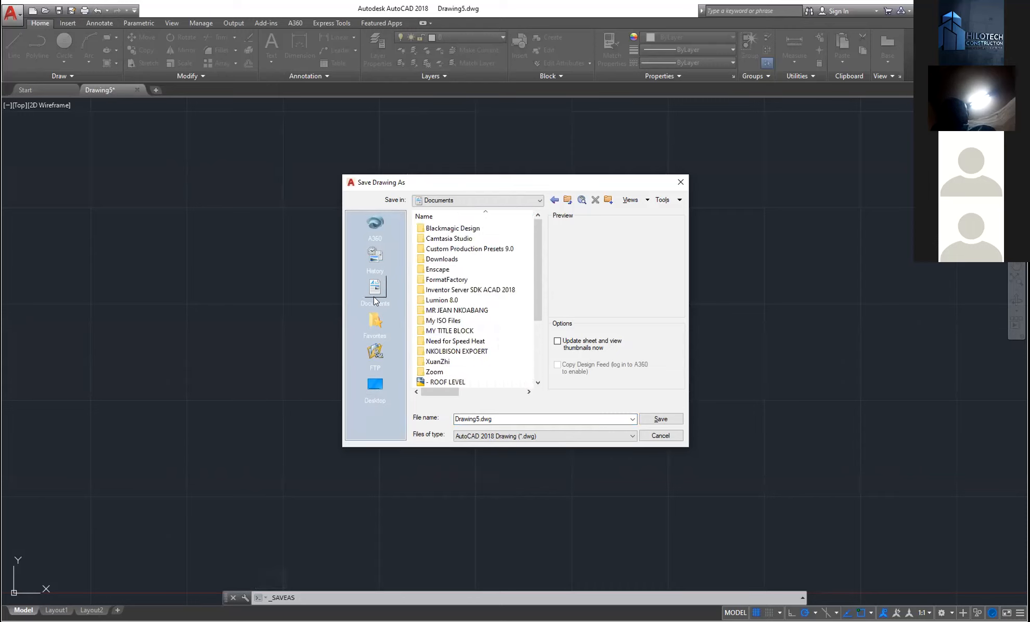
{"action": "left_click", "coordinate": [500, 419]}
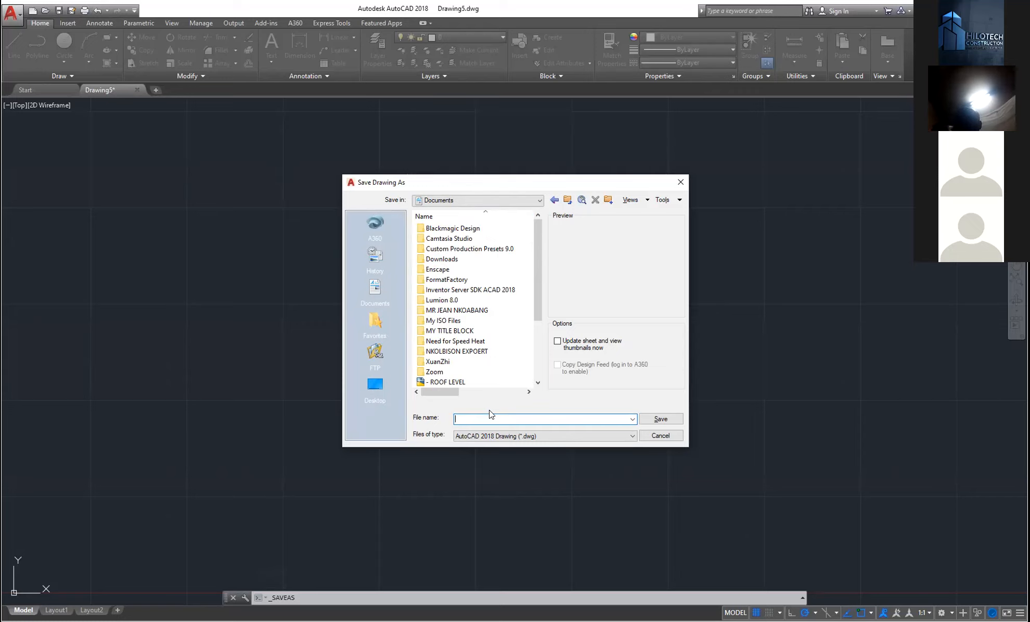
{"action": "type", "text": "interface"}
- Keep the AutoCAD 2018 Drawing (*.dwg) file type, then cancel without saving
{"action": "left_click", "coordinate": [547, 434]}
{"action": "left_click", "coordinate": [547, 434]}
{"action": "left_click", "coordinate": [487, 419]}
{"action": "left_click", "coordinate": [487, 418]}
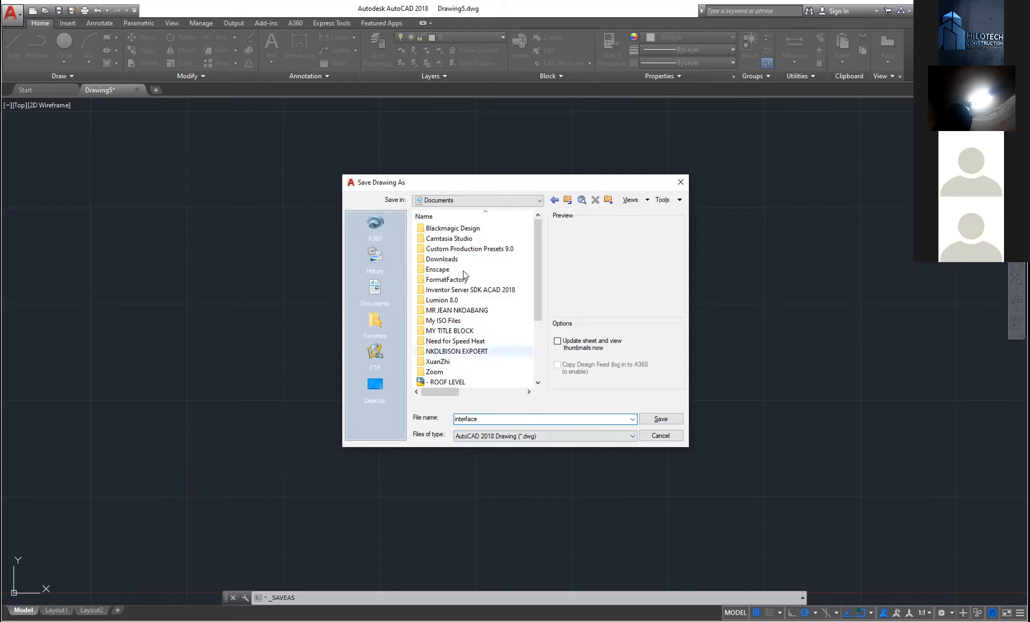
{"action": "left_click", "coordinate": [627, 436]}
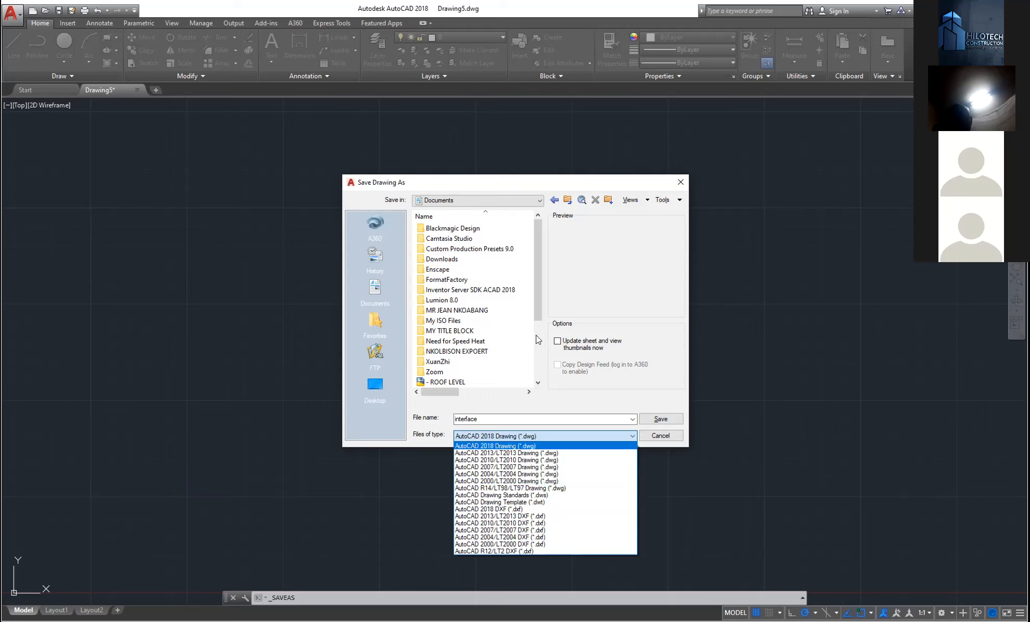
{"action": "left_click", "coordinate": [586, 396]}
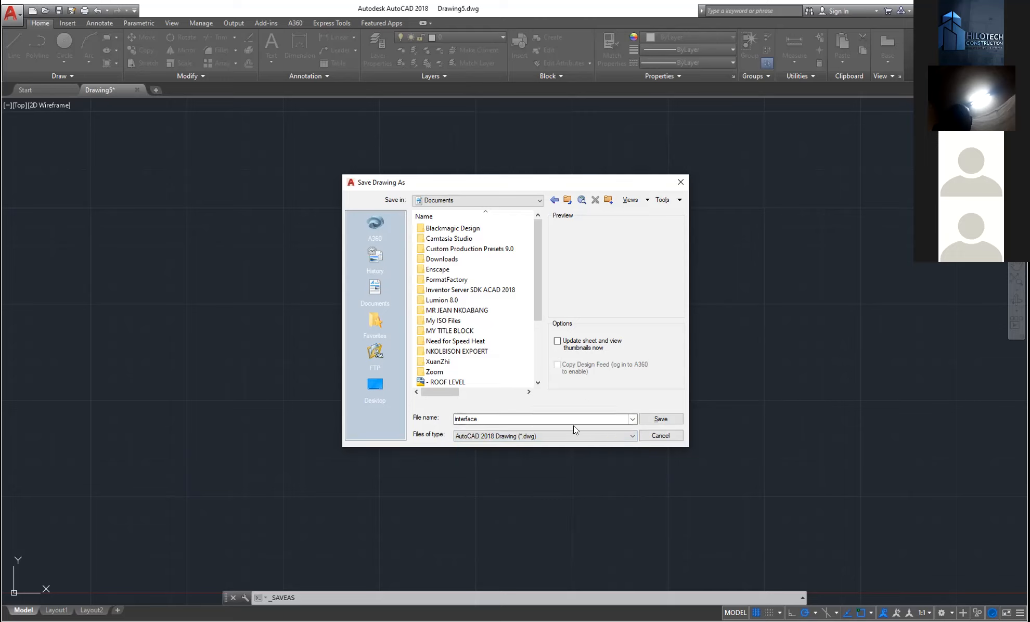
{"action": "left_click", "coordinate": [656, 436]}
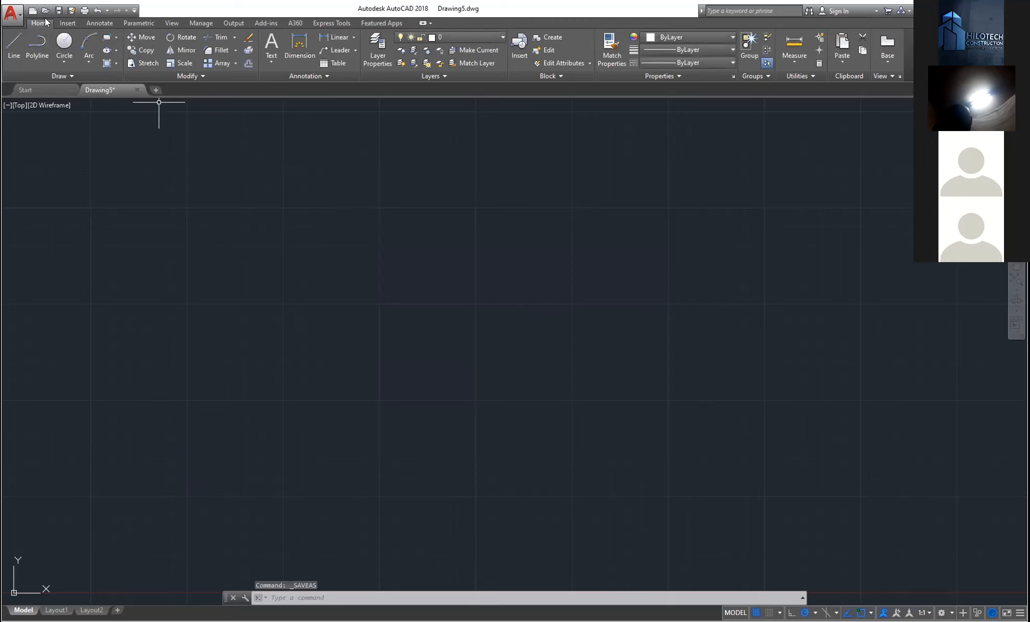
{"action": "left_click", "coordinate": [14, 19]}
{"action": "mouse_move", "coordinate": [46, 170]}
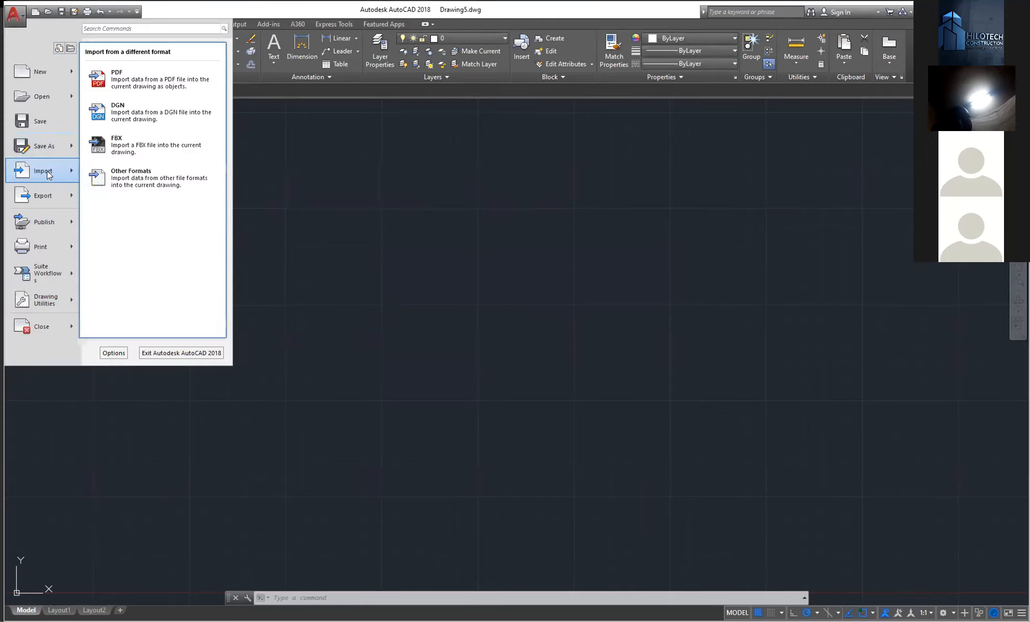
{"action": "mouse_move", "coordinate": [43, 193]}
{"action": "mouse_move", "coordinate": [49, 230]}
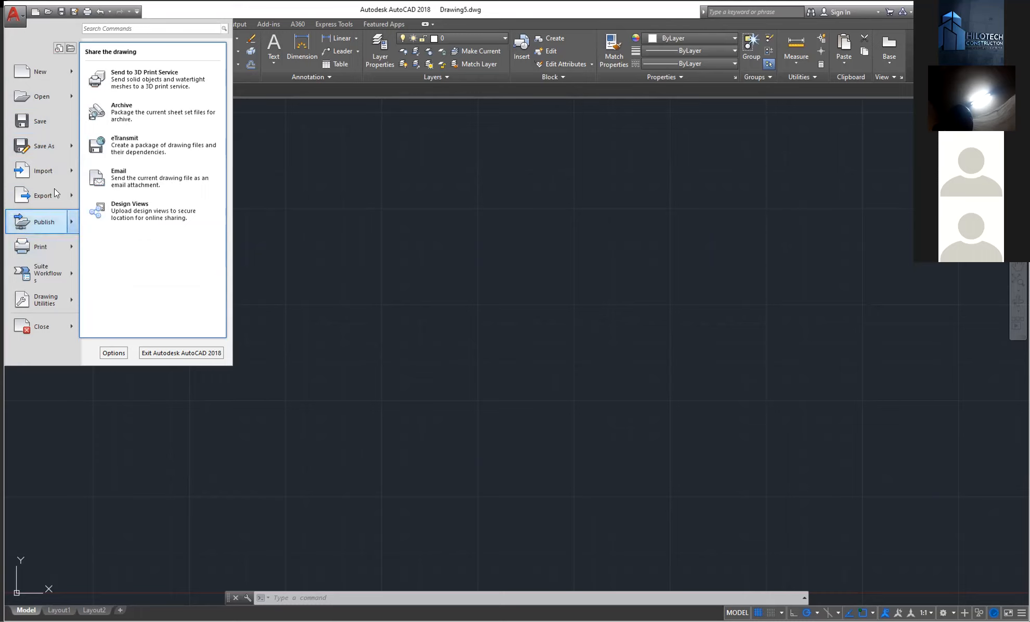
{"action": "left_click", "coordinate": [379, 203]}
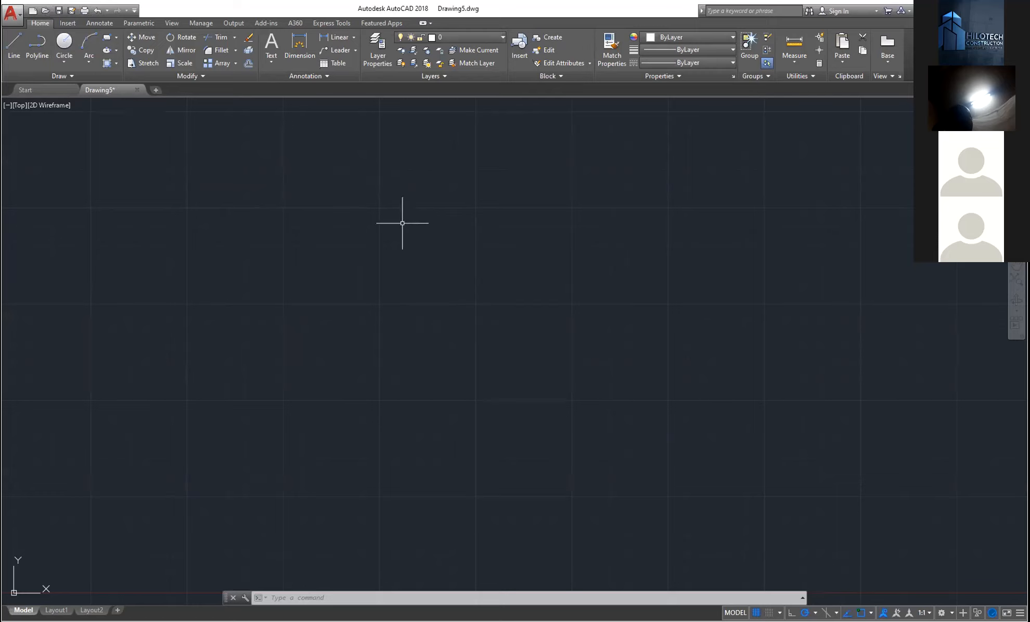
{"action": "left_click", "coordinate": [61, 11]}
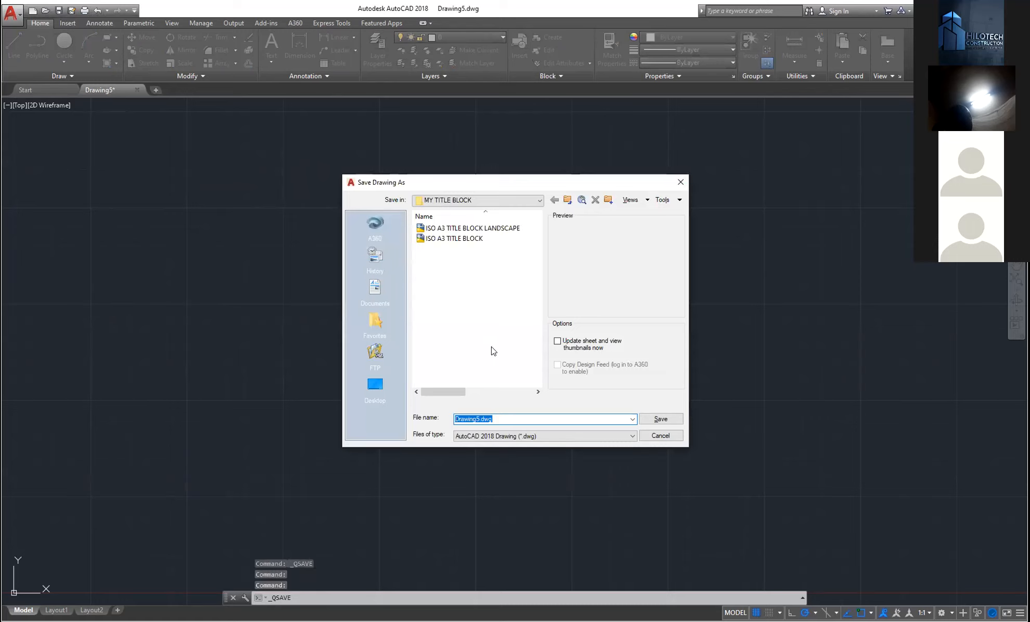
- Save Drawing5.dwg to the Desktop, then open Save As and cancel it
{"action": "left_click", "coordinate": [377, 386]}
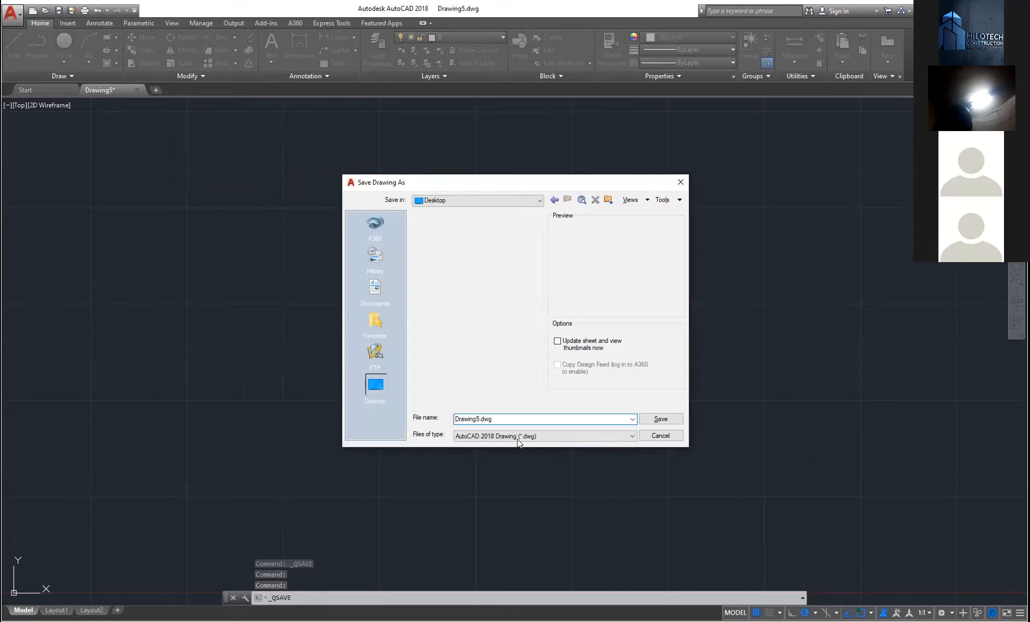
{"action": "left_click", "coordinate": [662, 419]}
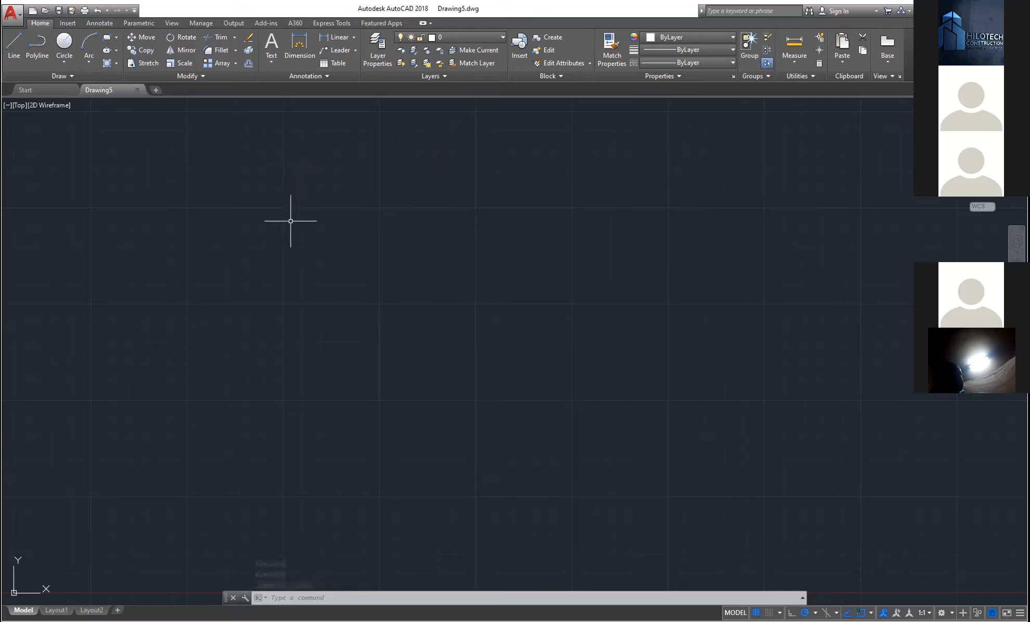
{"action": "left_click", "coordinate": [74, 11]}
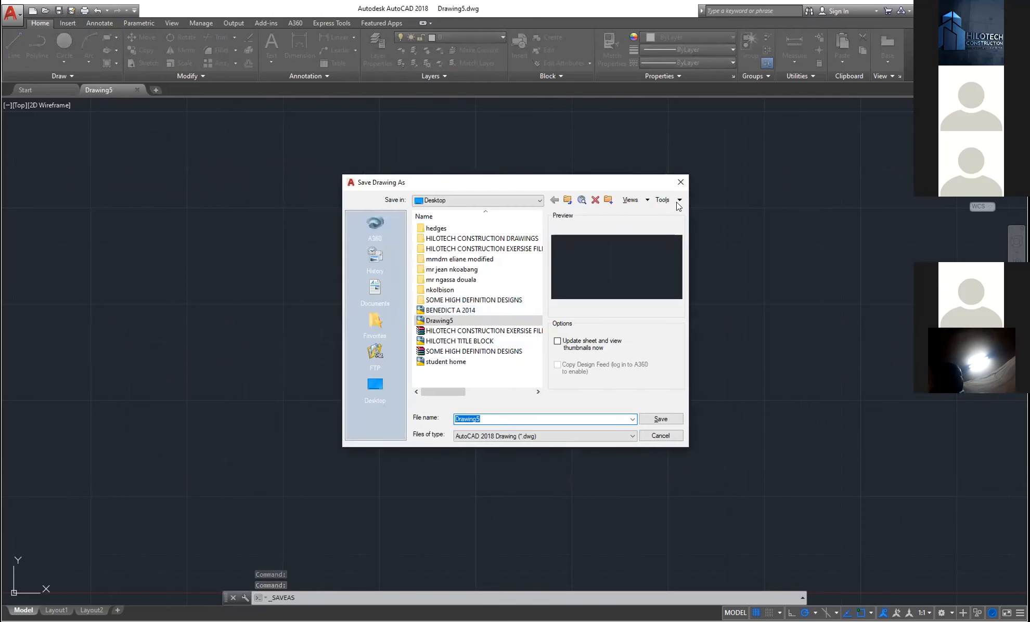
{"action": "left_click", "coordinate": [682, 182]}
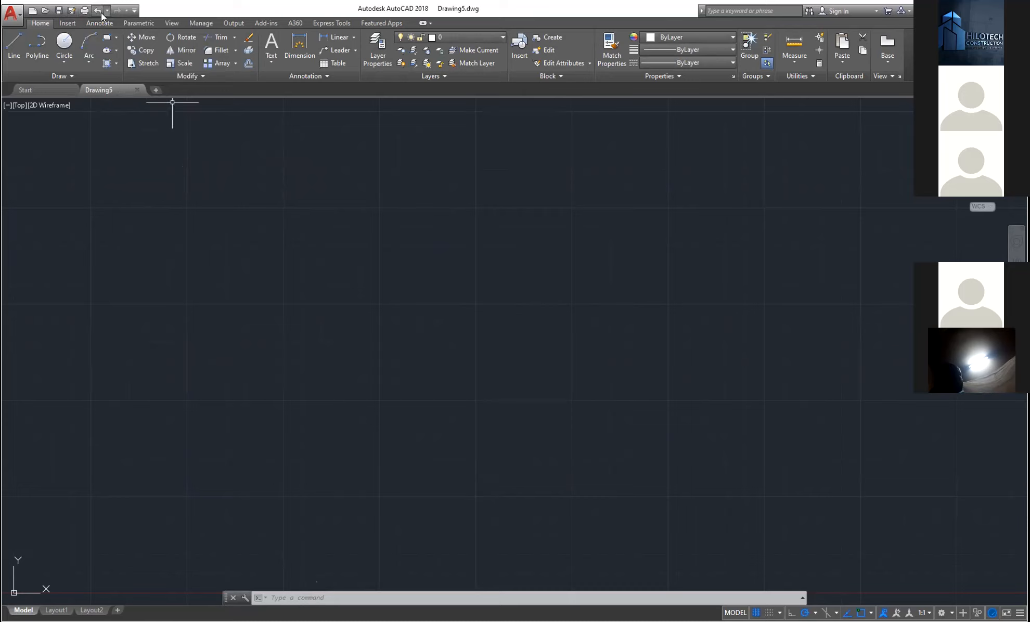
{"action": "left_click", "coordinate": [14, 46]}
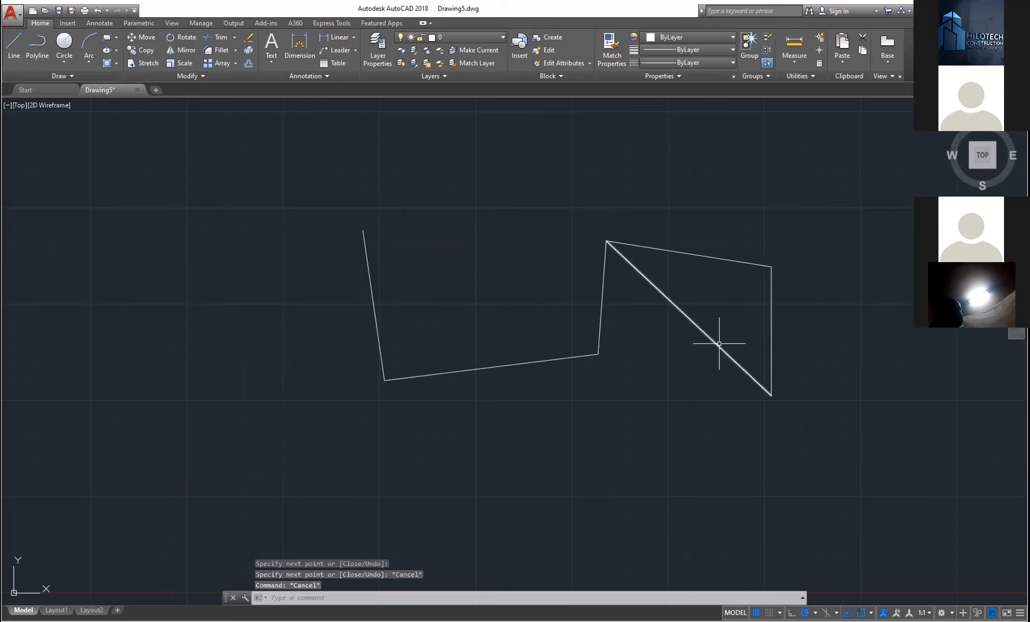
{"action": "key", "text": "Escape"}
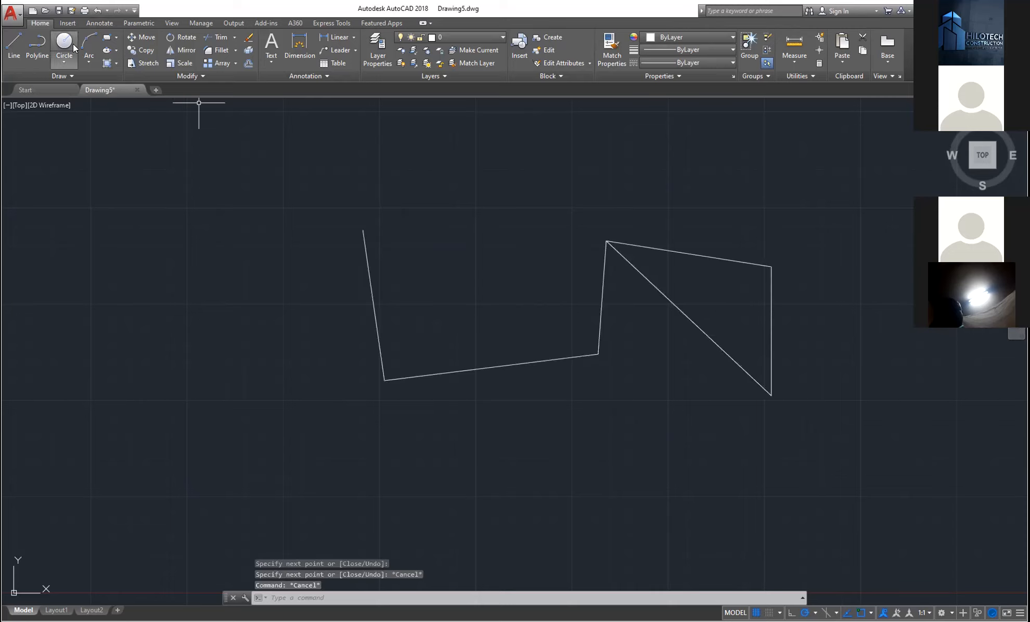
{"action": "left_click", "coordinate": [97, 10]}
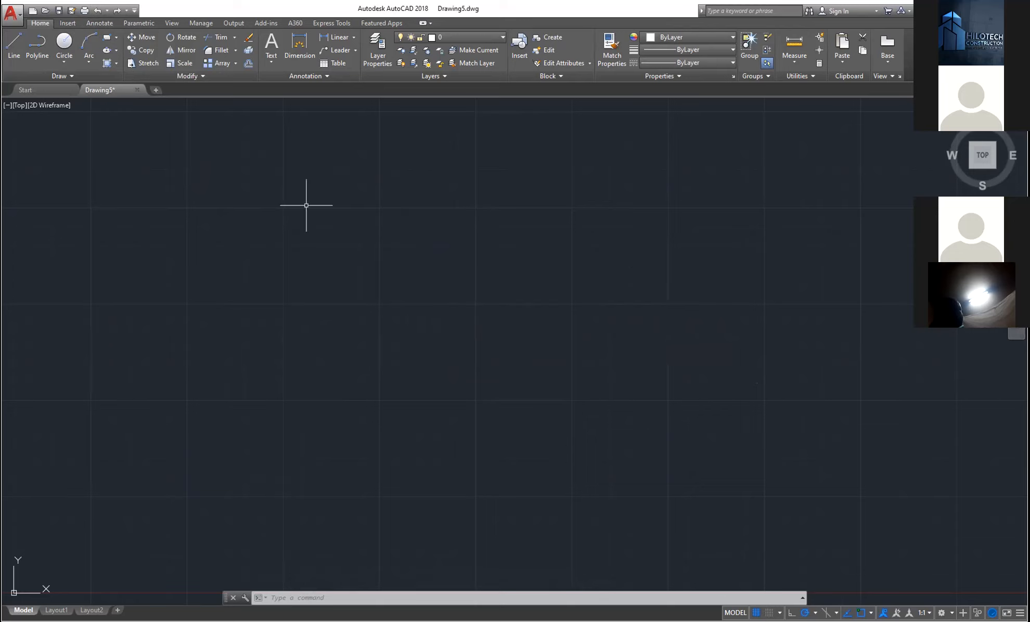
{"action": "left_click", "coordinate": [115, 11]}
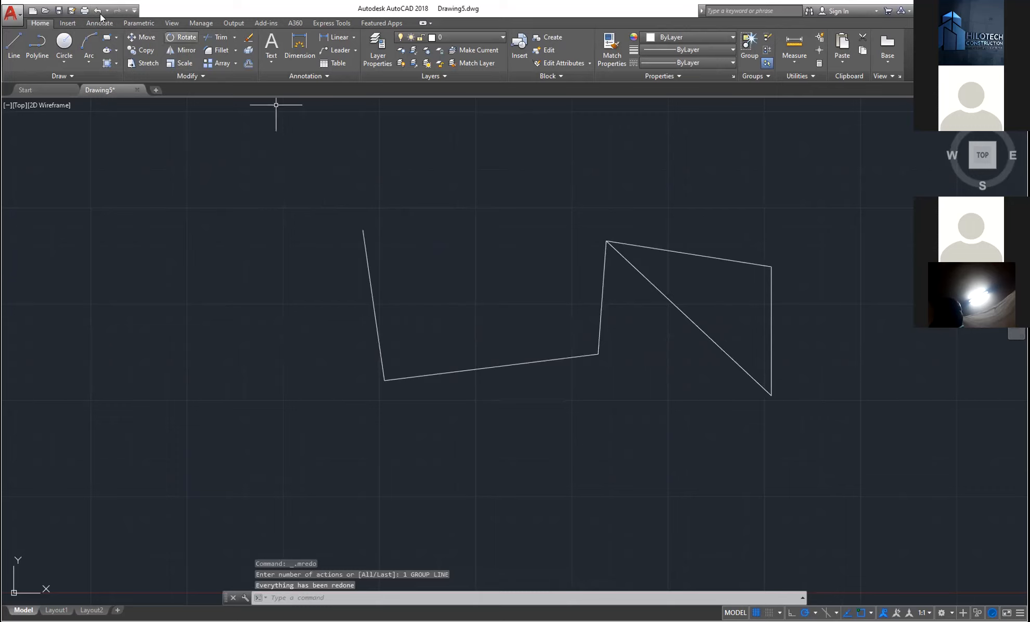
{"action": "left_click", "coordinate": [96, 11]}
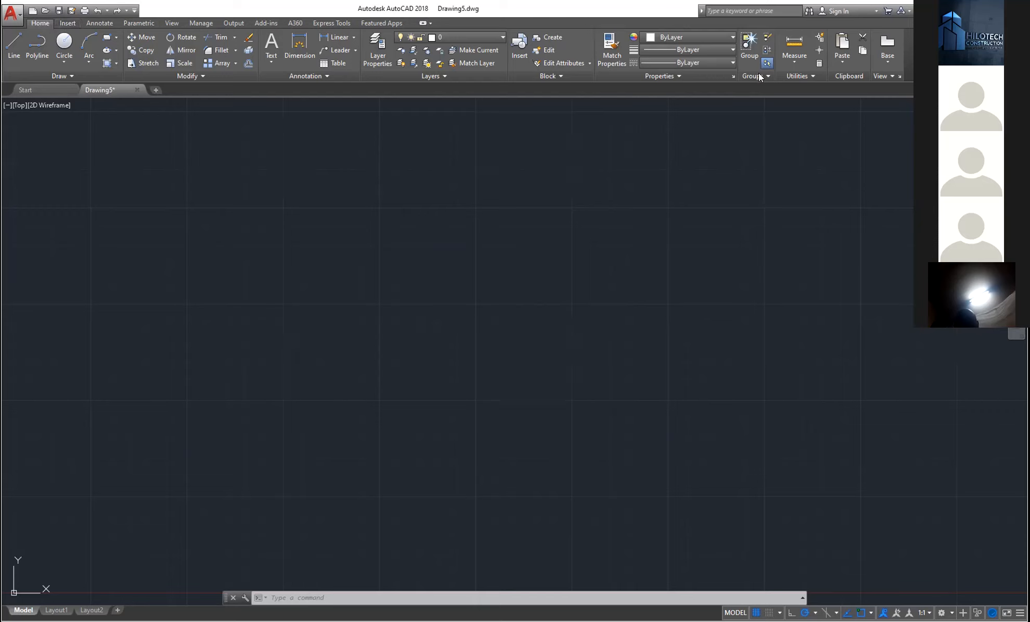
{"action": "left_click", "coordinate": [64, 22]}
{"action": "left_click", "coordinate": [100, 22]}
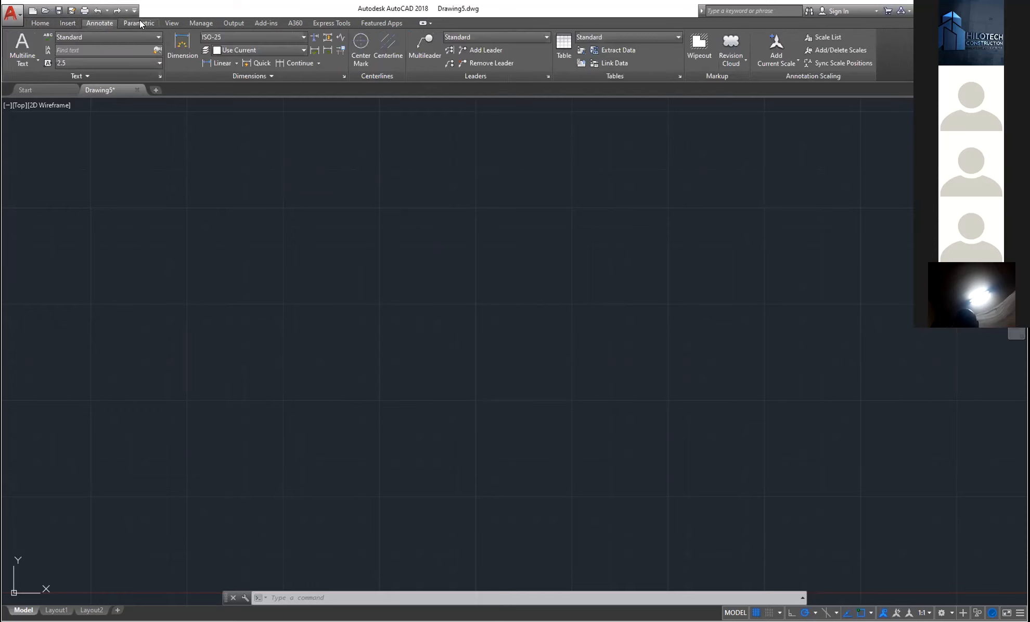
{"action": "left_click", "coordinate": [141, 24]}
{"action": "left_click", "coordinate": [172, 23]}
{"action": "left_click", "coordinate": [201, 23]}
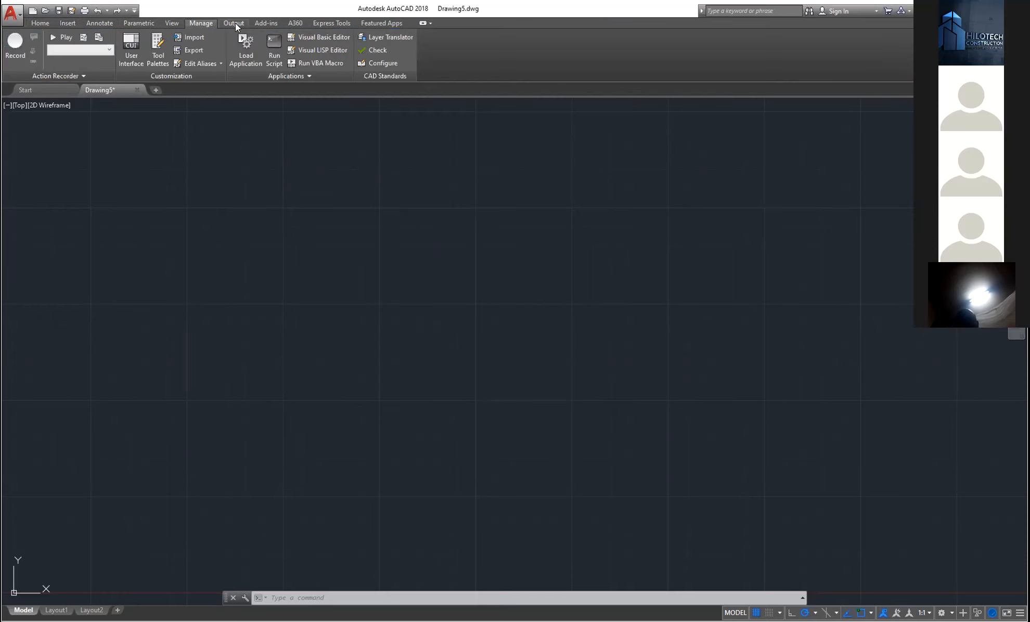
{"action": "left_click", "coordinate": [233, 23]}
{"action": "left_click", "coordinate": [266, 23]}
{"action": "left_click", "coordinate": [294, 23]}
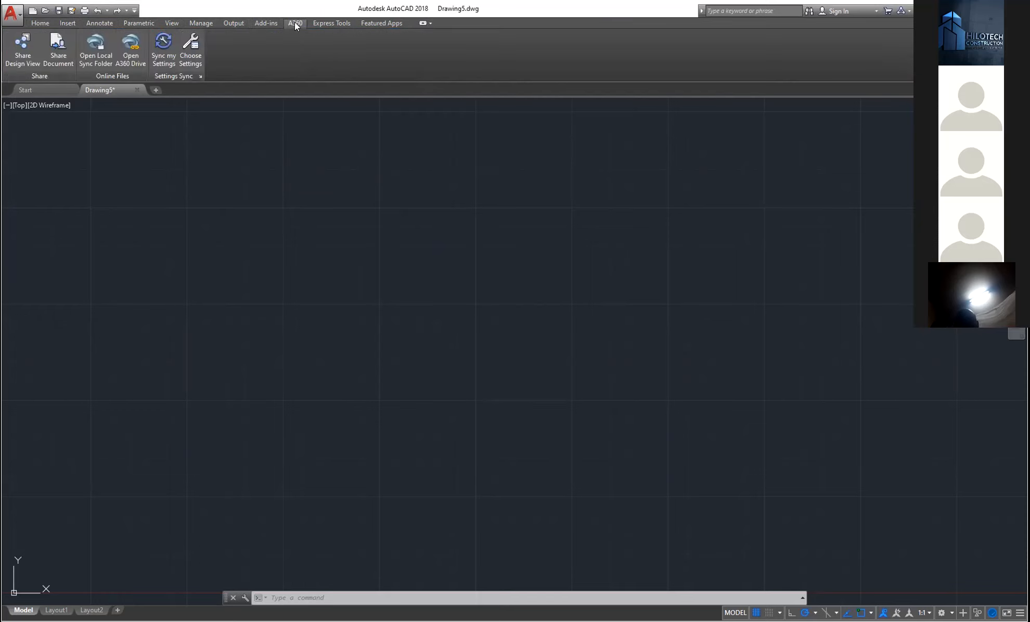
{"action": "left_click", "coordinate": [332, 23]}
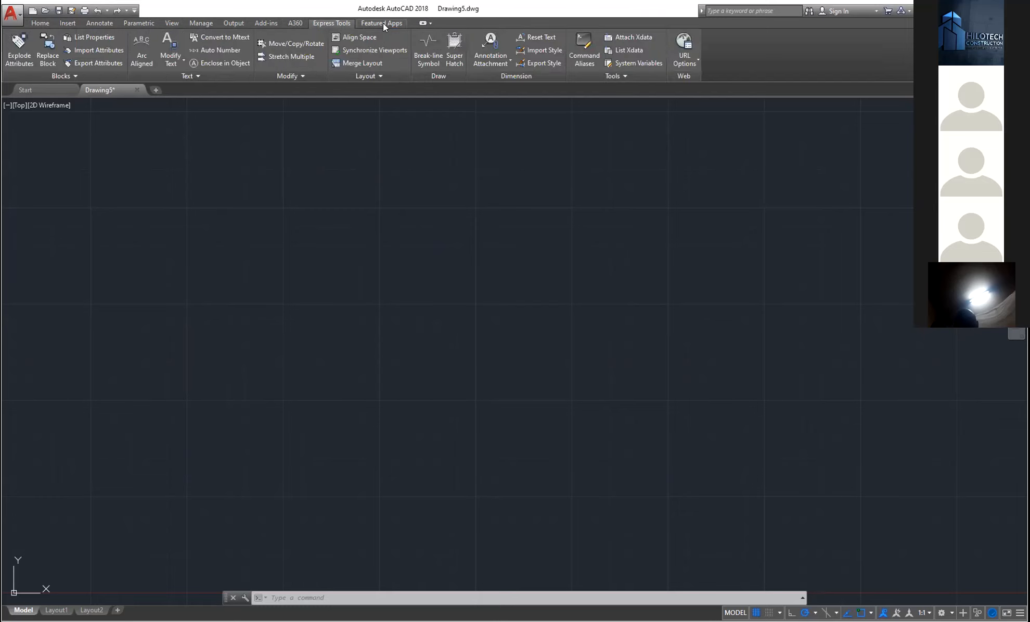
{"action": "left_click", "coordinate": [382, 22]}
{"action": "left_click", "coordinate": [45, 22]}
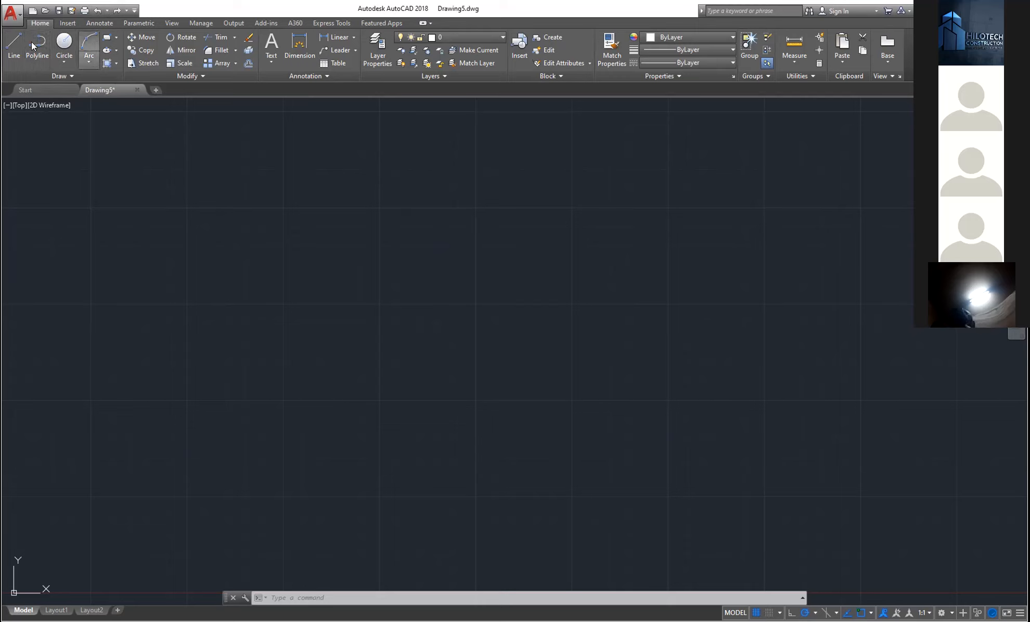
- Expand the Draw panel and view the Rectangular, Polygonal and Freehand revision cloud styles
{"action": "left_click", "coordinate": [53, 78]}
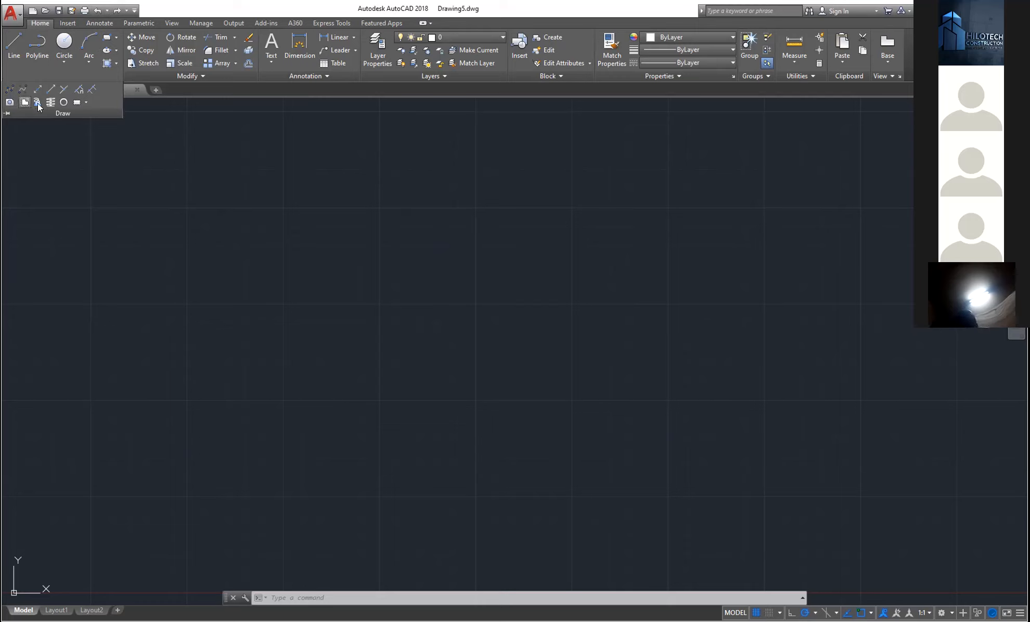
{"action": "left_click", "coordinate": [86, 104]}
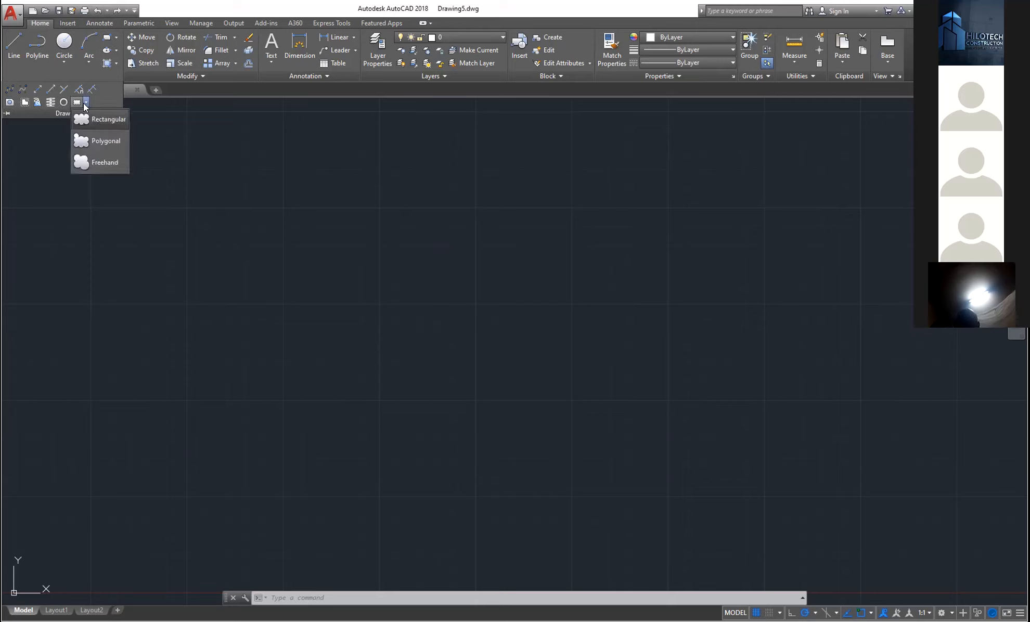
{"action": "left_click", "coordinate": [86, 105]}
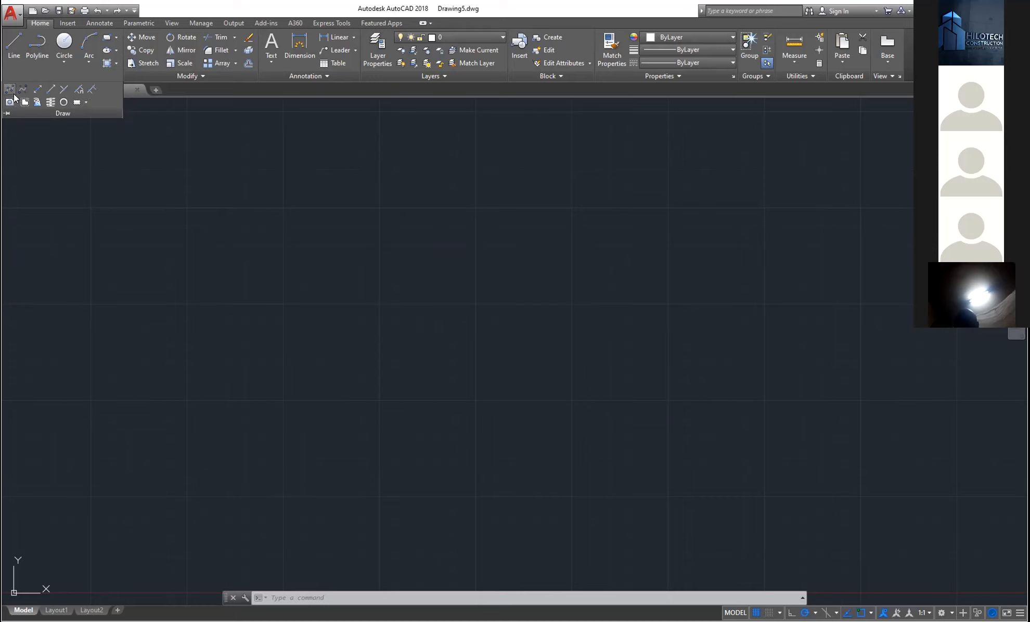
{"action": "left_click", "coordinate": [86, 102]}
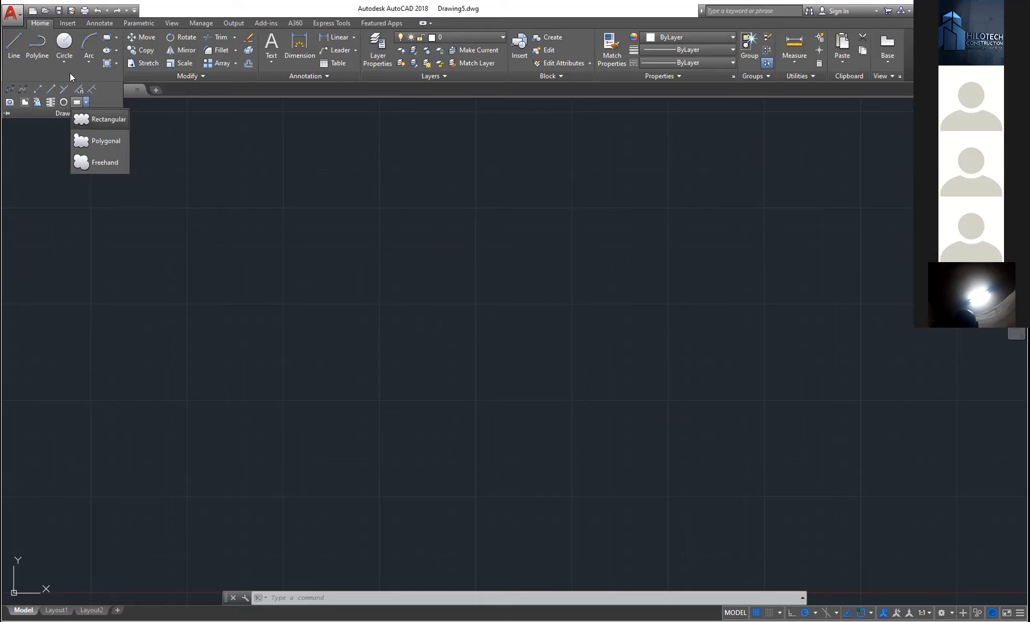
{"action": "left_click", "coordinate": [67, 111]}
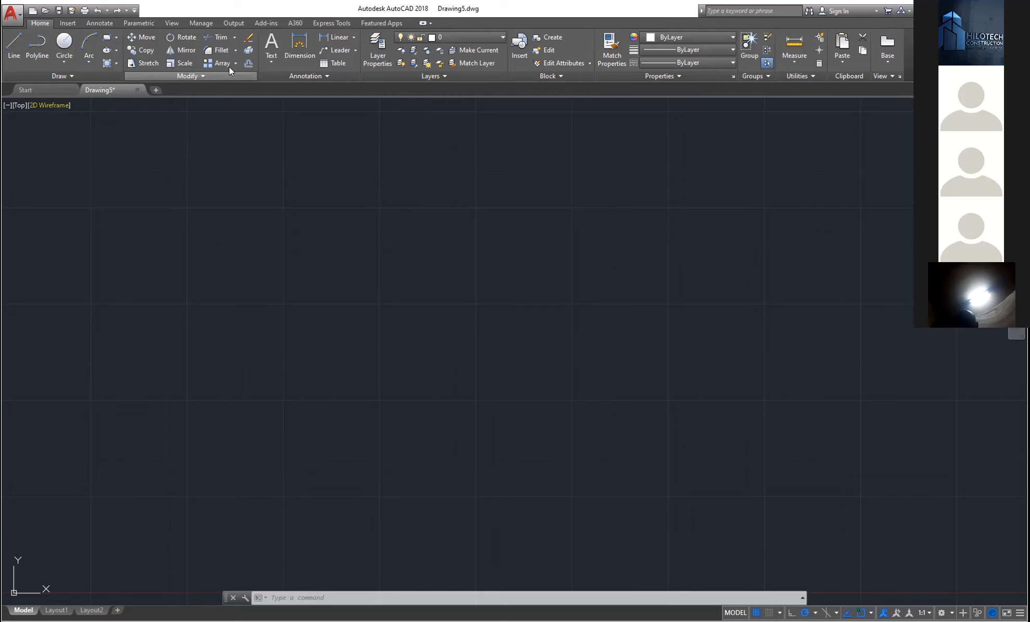
{"action": "left_click", "coordinate": [19, 43]}
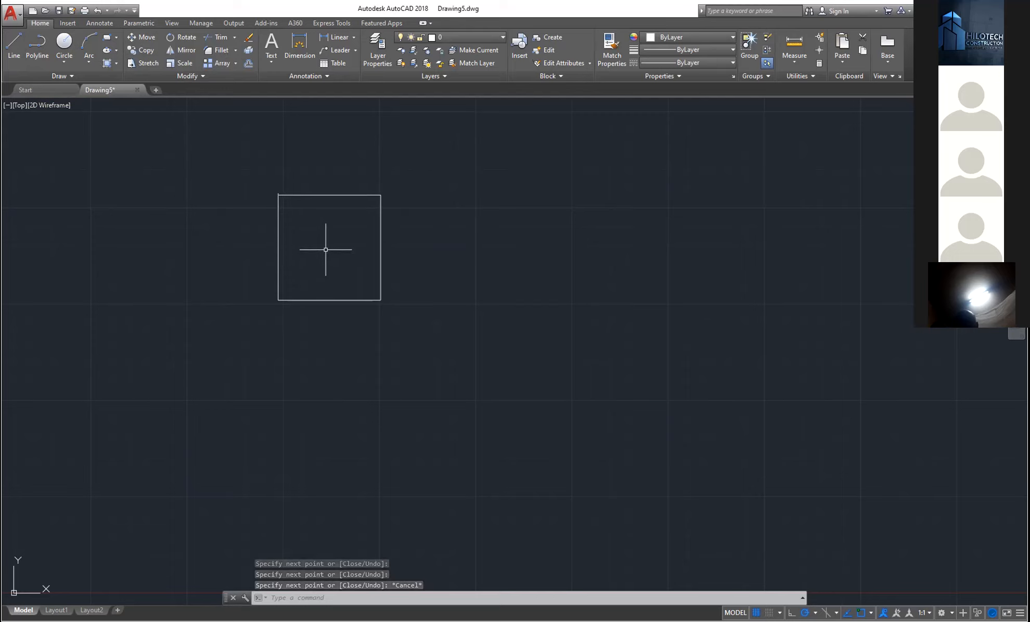
{"action": "left_click", "coordinate": [412, 177]}
{"action": "left_click", "coordinate": [257, 317]}
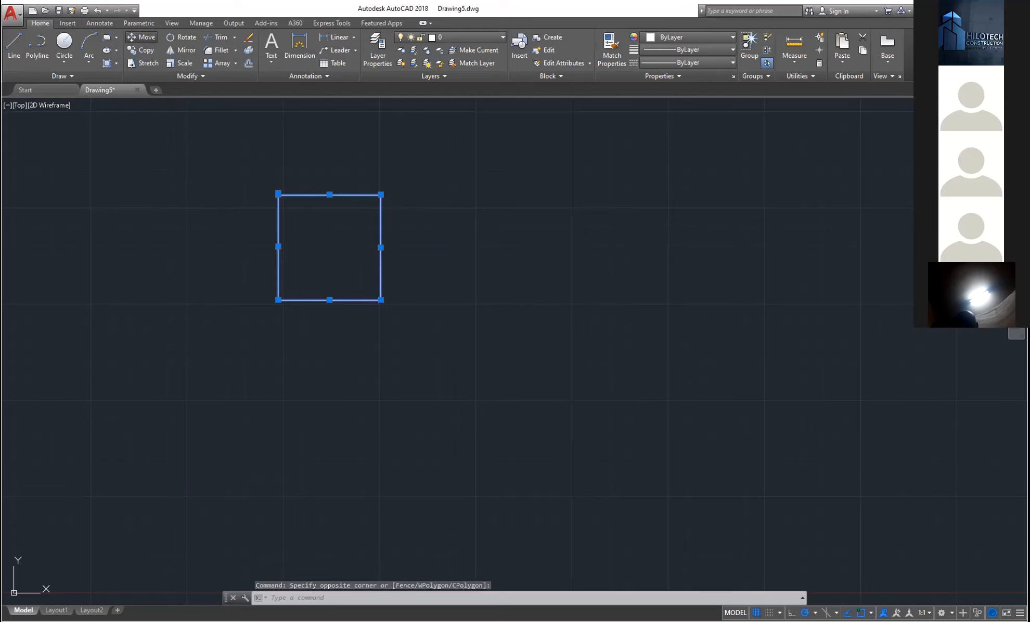
{"action": "left_click", "coordinate": [140, 37]}
{"action": "left_click", "coordinate": [286, 292]}
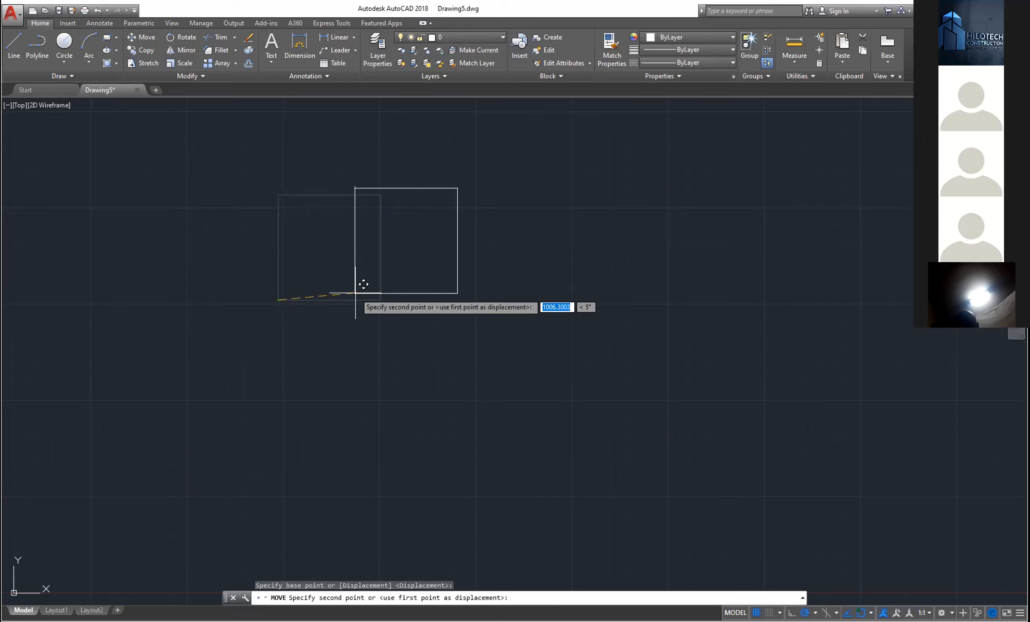
{"action": "key", "text": "Escape"}
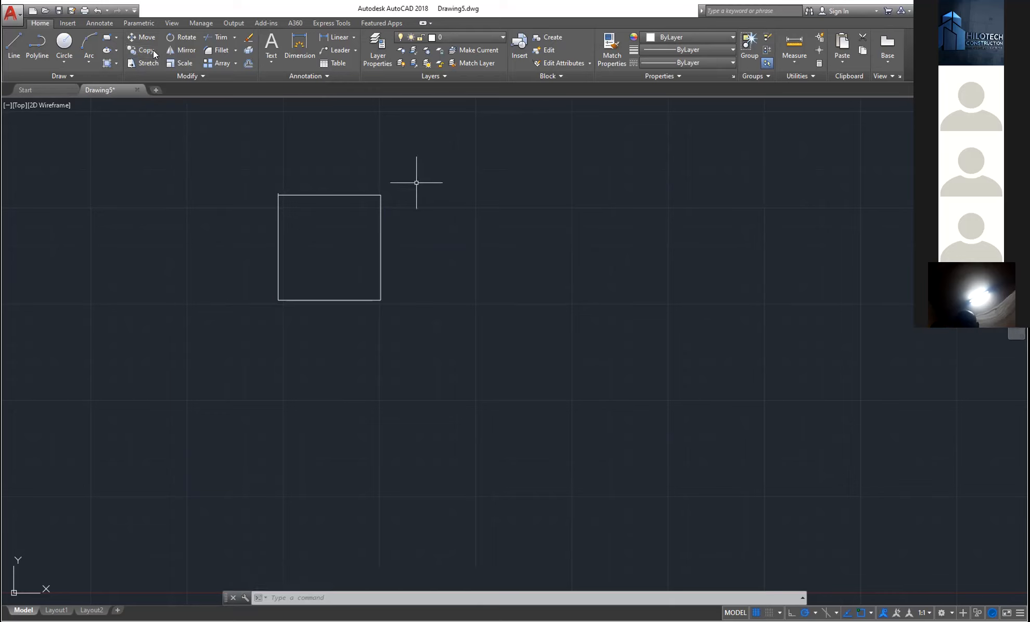
- Copy the square four times, rotate the upper-left copy 90 degrees, then erase it
{"action": "left_click", "coordinate": [416, 183]}
{"action": "left_click", "coordinate": [255, 320]}
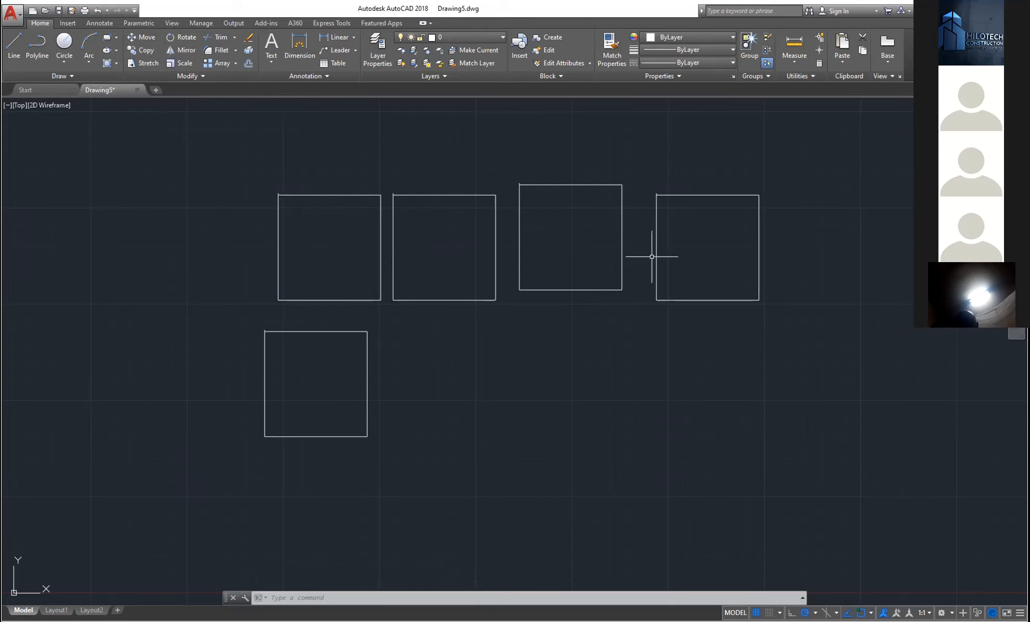
{"action": "left_click", "coordinate": [383, 190]}
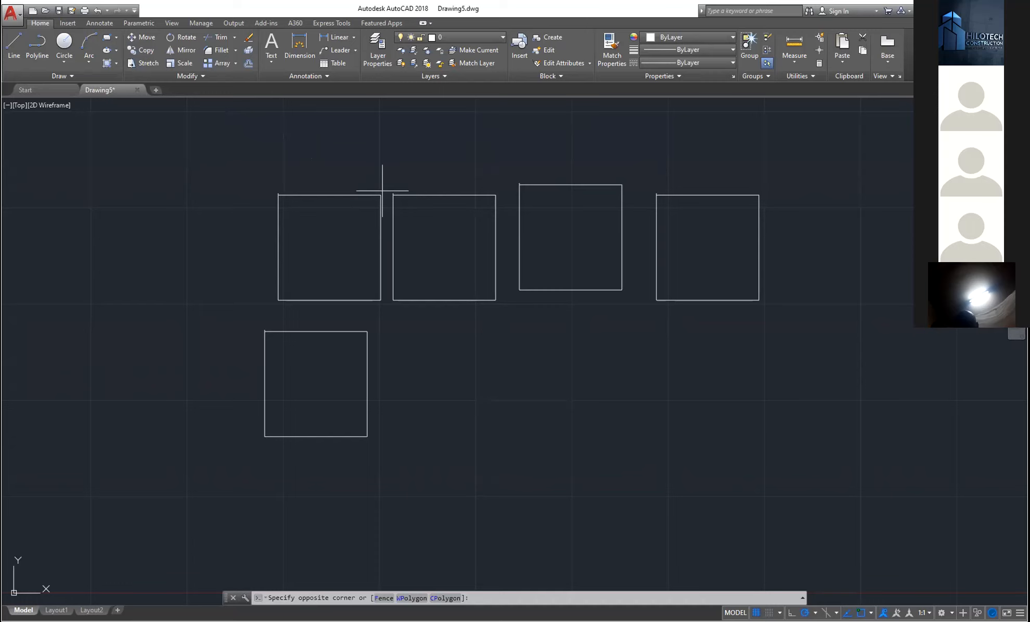
{"action": "left_click", "coordinate": [364, 208]}
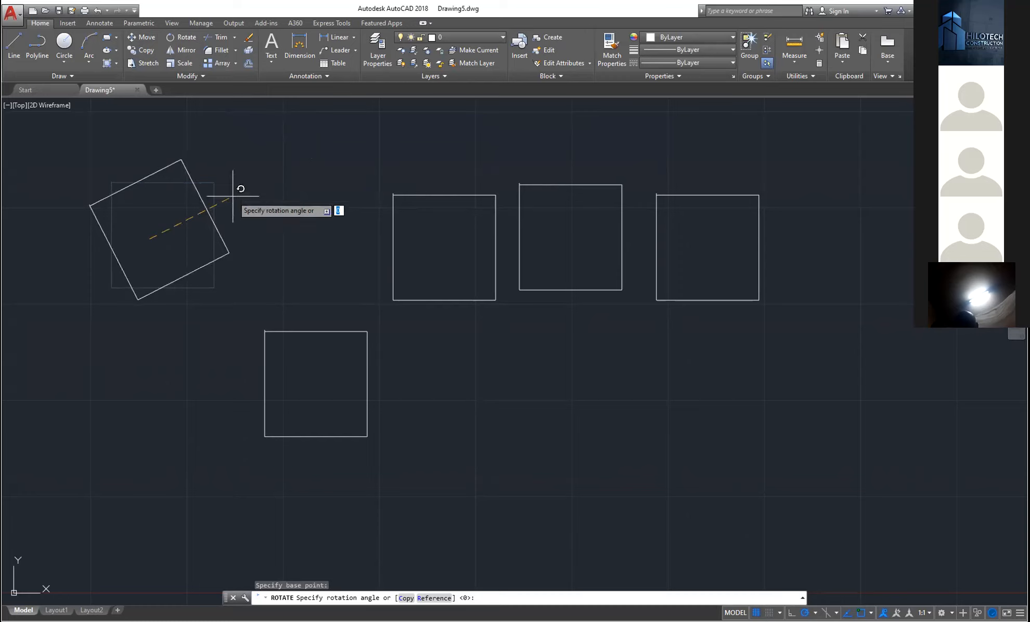
{"action": "key", "text": "Down"}
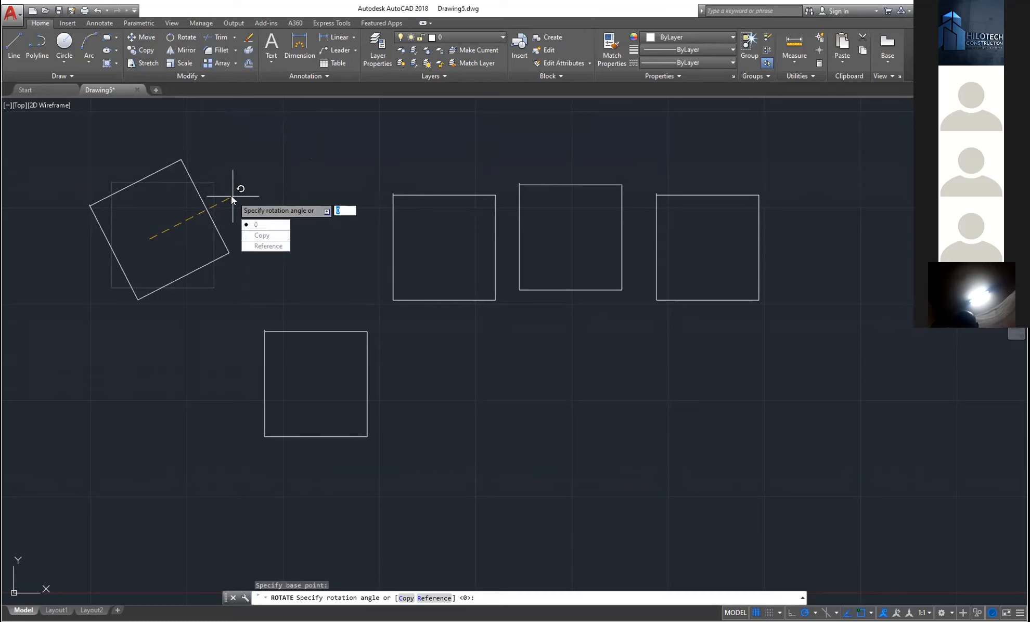
{"action": "type", "text": "90"}
{"action": "key", "text": "Return"}
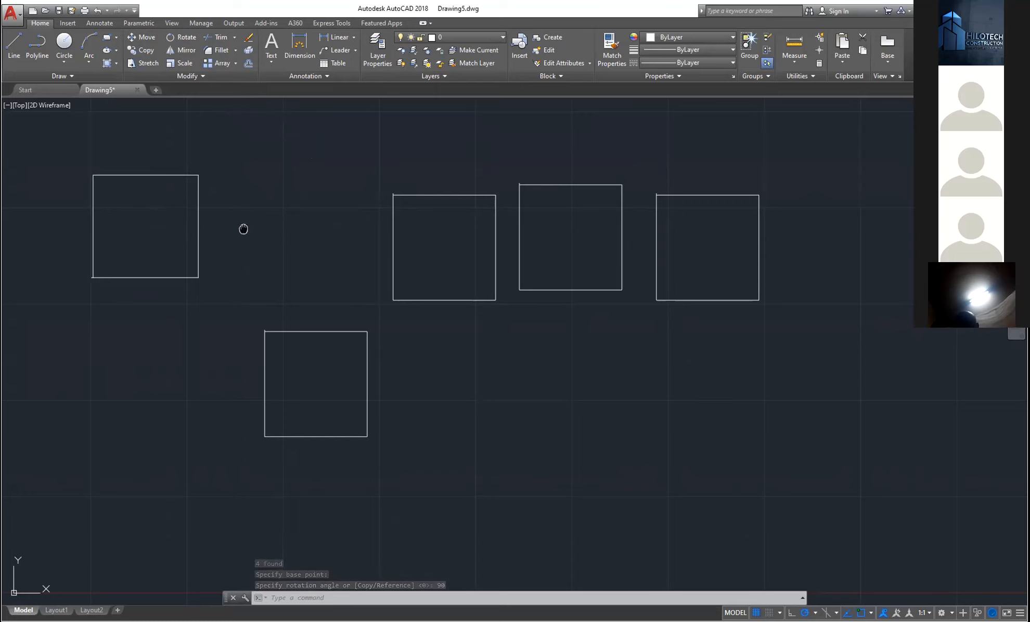
{"action": "middle_click_drag", "start_coordinate": [243, 229], "coordinate": [230, 229]}
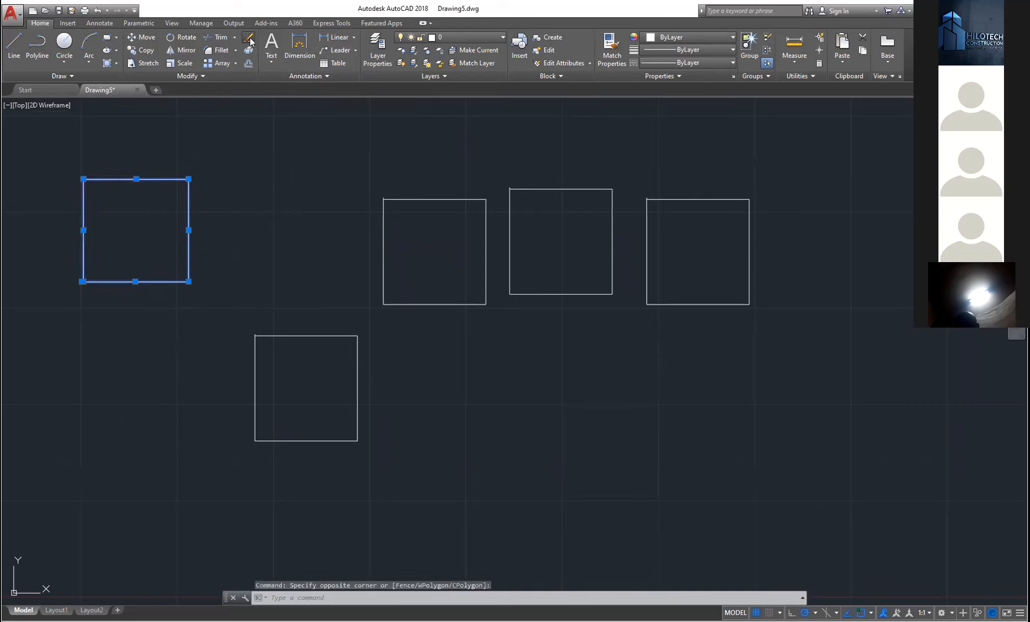
{"action": "left_click", "coordinate": [249, 38]}
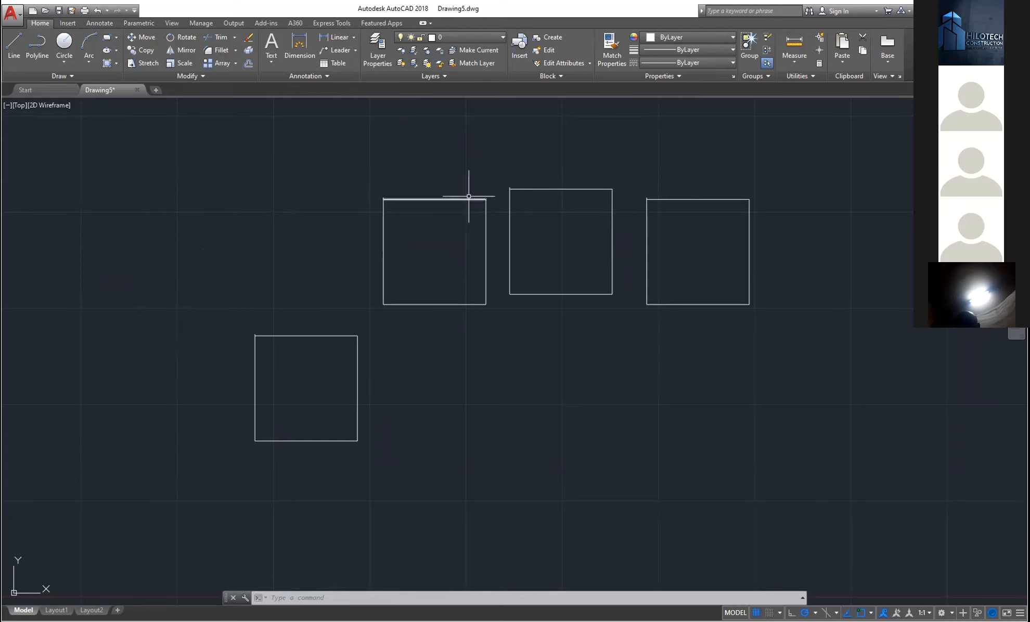
- Draw a new rectangle at the upper left by picking two opposite corners
{"action": "left_click", "coordinate": [106, 36]}
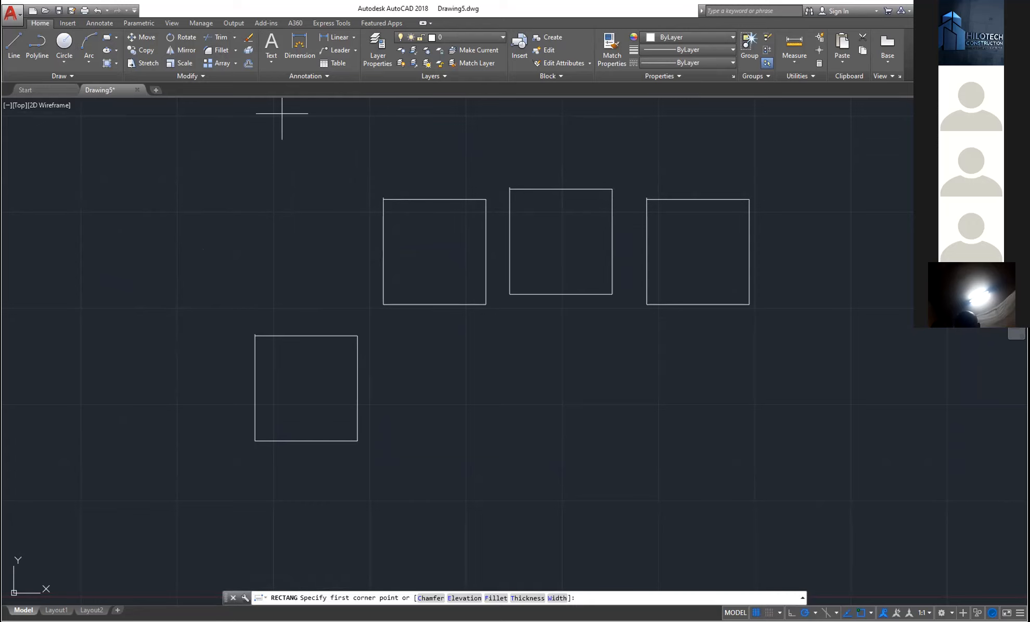
{"action": "left_click", "coordinate": [143, 166]}
{"action": "left_click", "coordinate": [225, 240]}
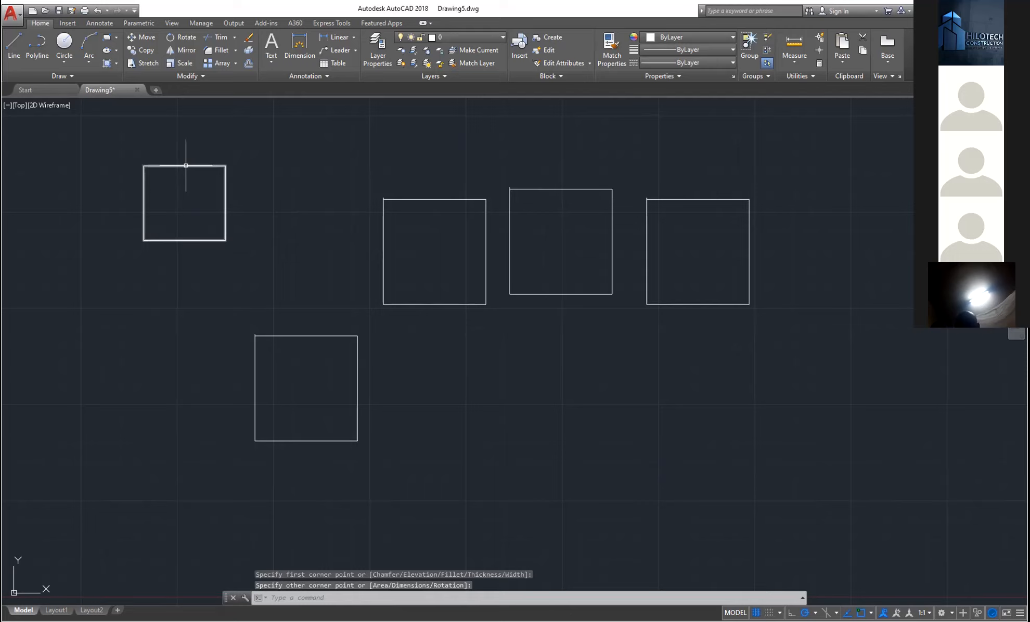
- Explode the new upper-left square into separate lines
{"action": "left_click", "coordinate": [186, 165]}
{"action": "key", "text": "Escape"}
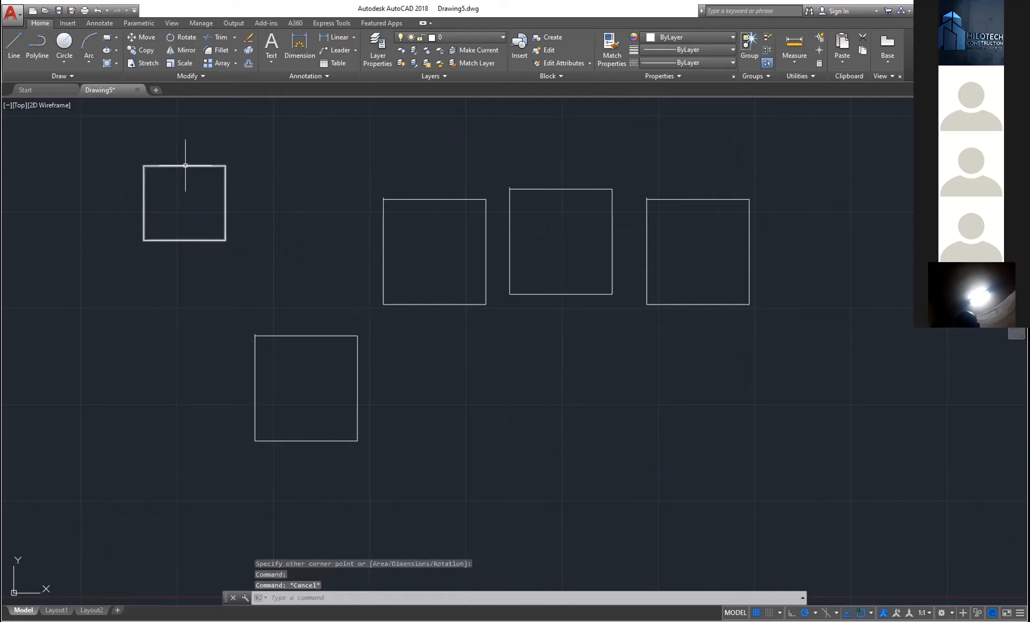
{"action": "left_click", "coordinate": [208, 166]}
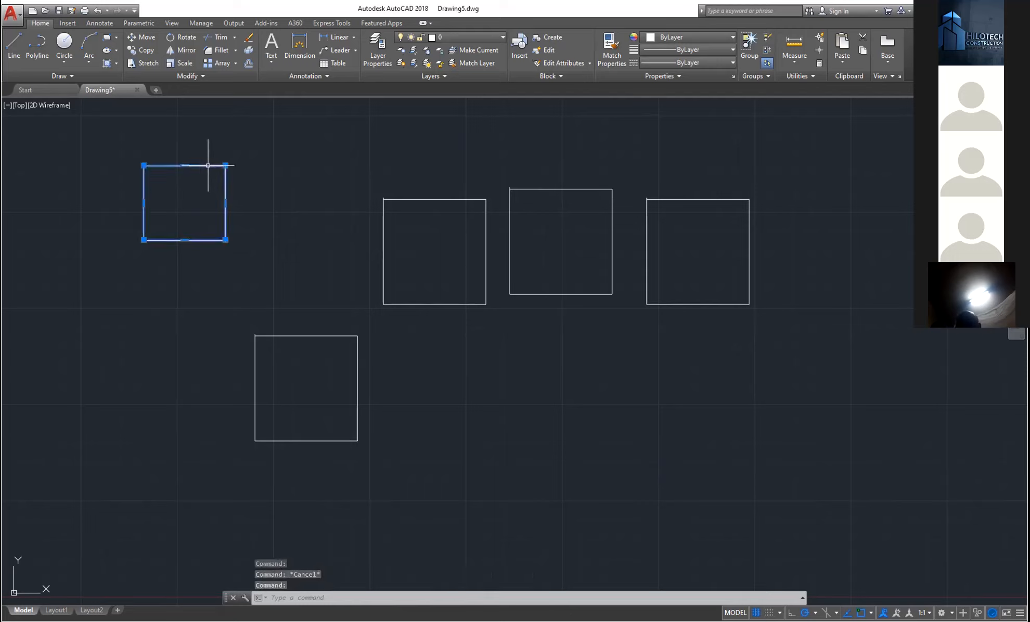
{"action": "key", "text": "Escape"}
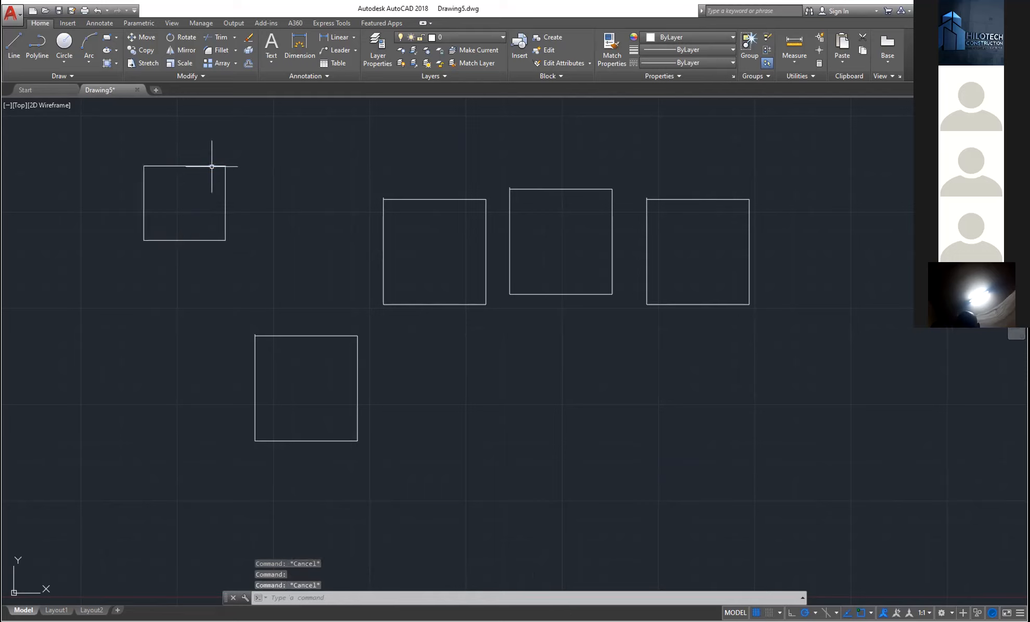
{"action": "left_click", "coordinate": [208, 165]}
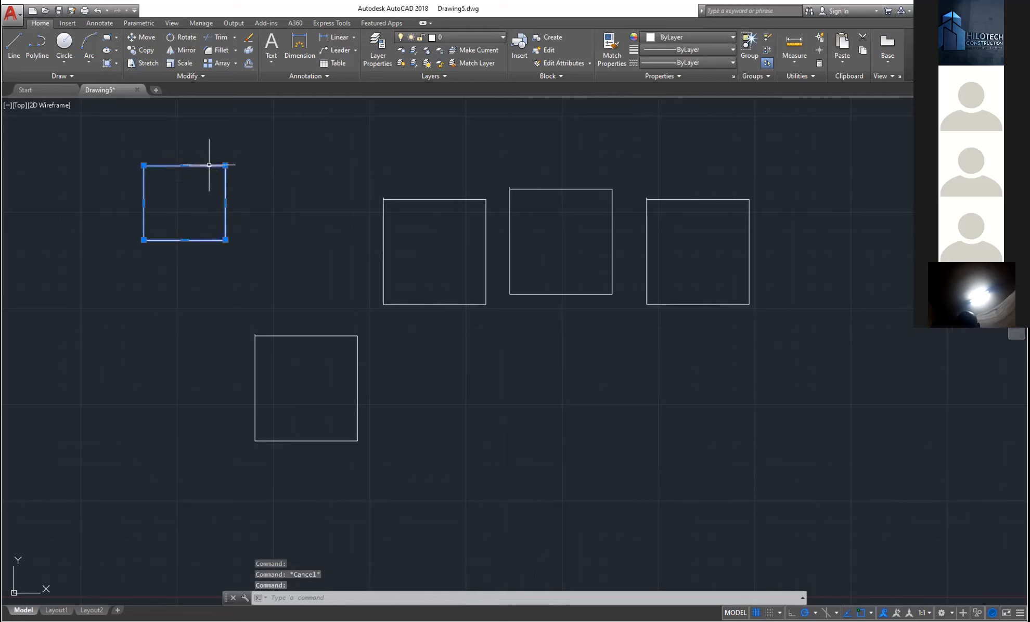
{"action": "left_click", "coordinate": [248, 50]}
{"action": "left_click", "coordinate": [200, 165]}
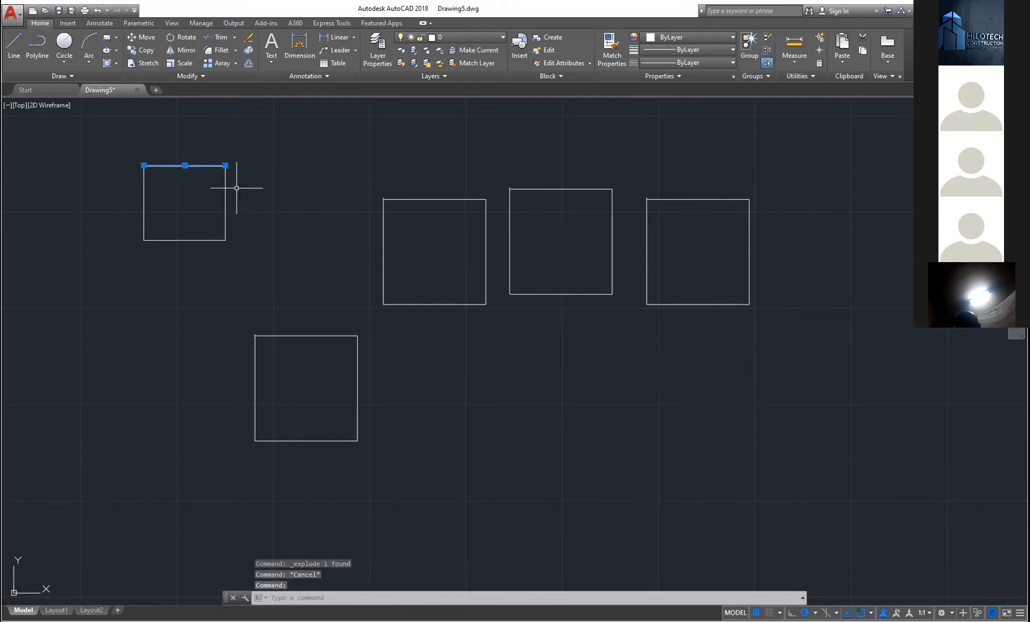
{"action": "key", "text": "Escape"}
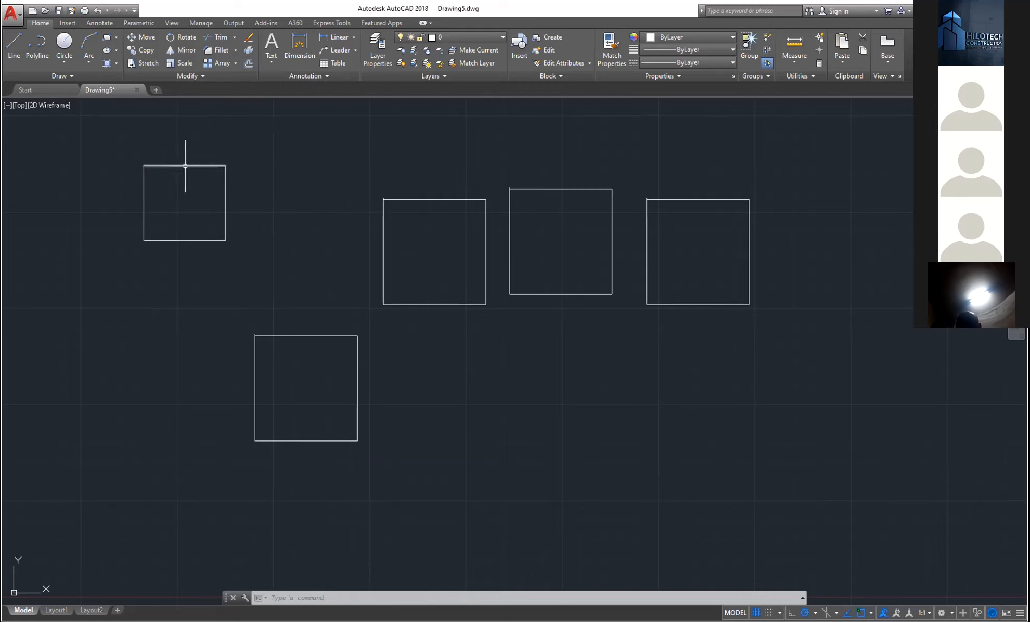
- Offset the upper-left square's top edge to a close parallel line, then zoom in on that square
{"action": "left_click", "coordinate": [248, 64]}
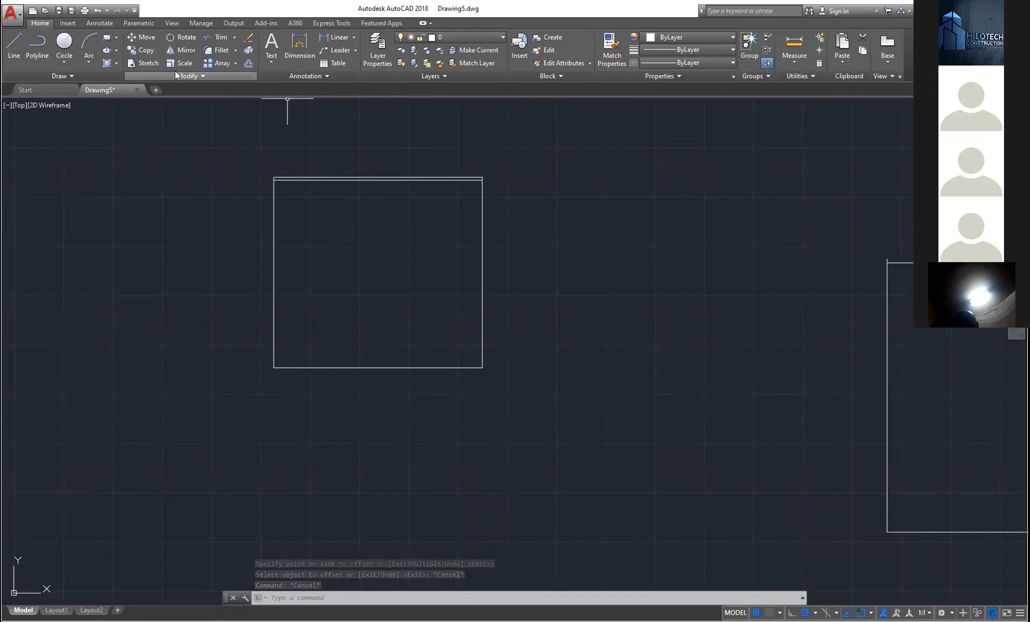
{"action": "left_click", "coordinate": [202, 77]}
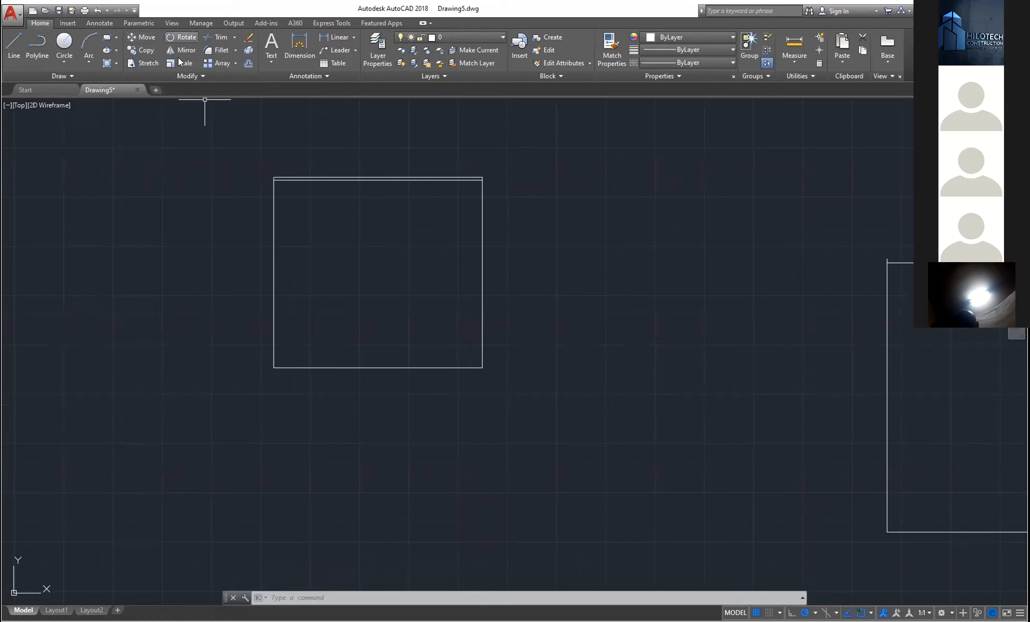
{"action": "left_click", "coordinate": [213, 75]}
{"action": "middle_click_drag", "start_coordinate": [429, 205], "coordinate": [416, 195]}
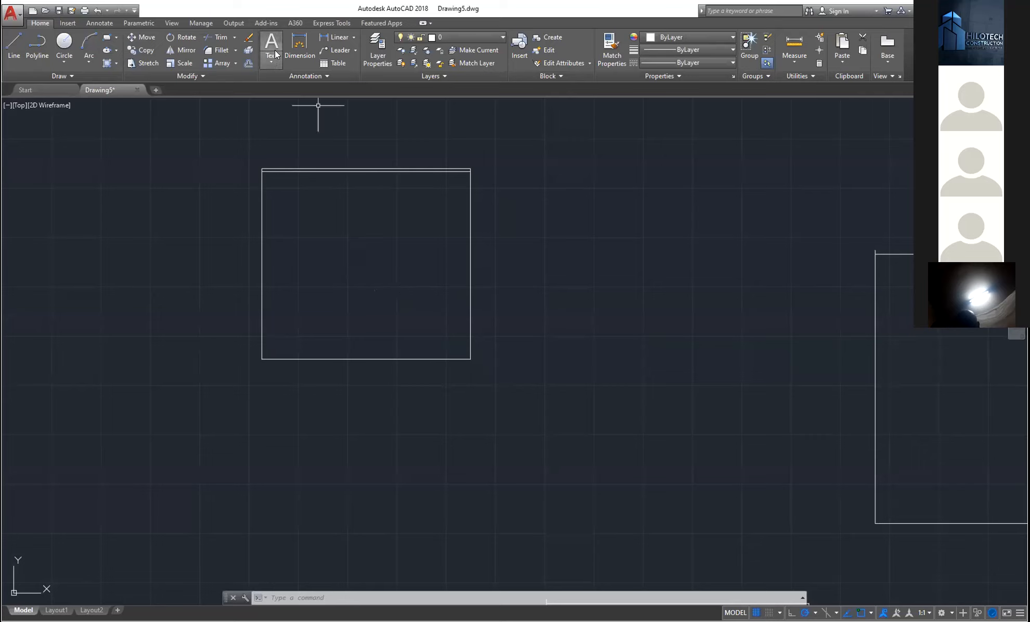
{"action": "left_click", "coordinate": [272, 61]}
- Place the single-line text 'flooor' inside the upper-left square
{"action": "left_click", "coordinate": [271, 60]}
{"action": "left_click", "coordinate": [271, 61]}
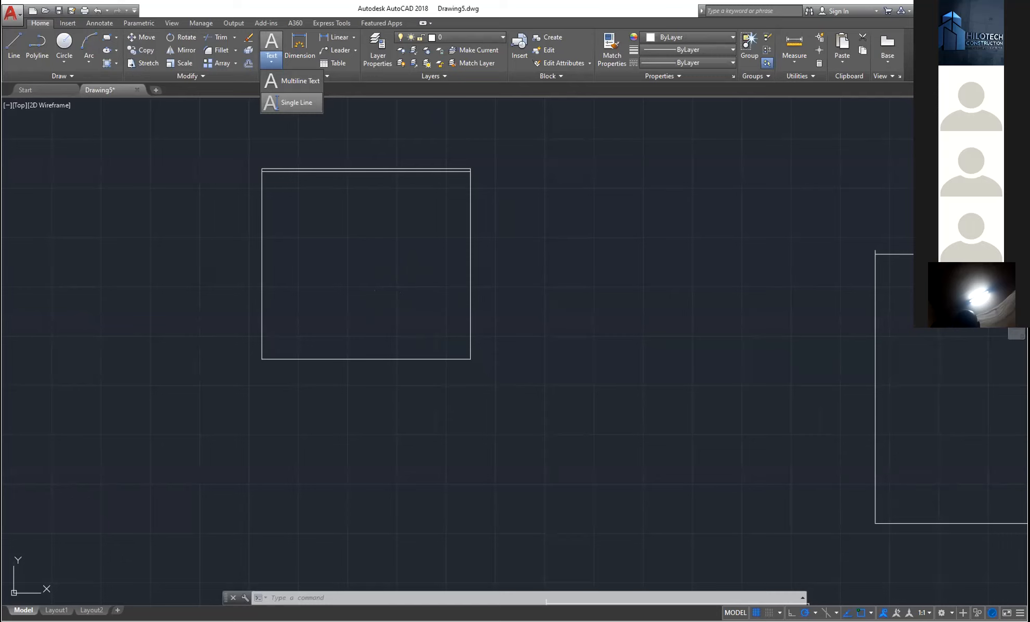
{"action": "type", "text": "flo"}
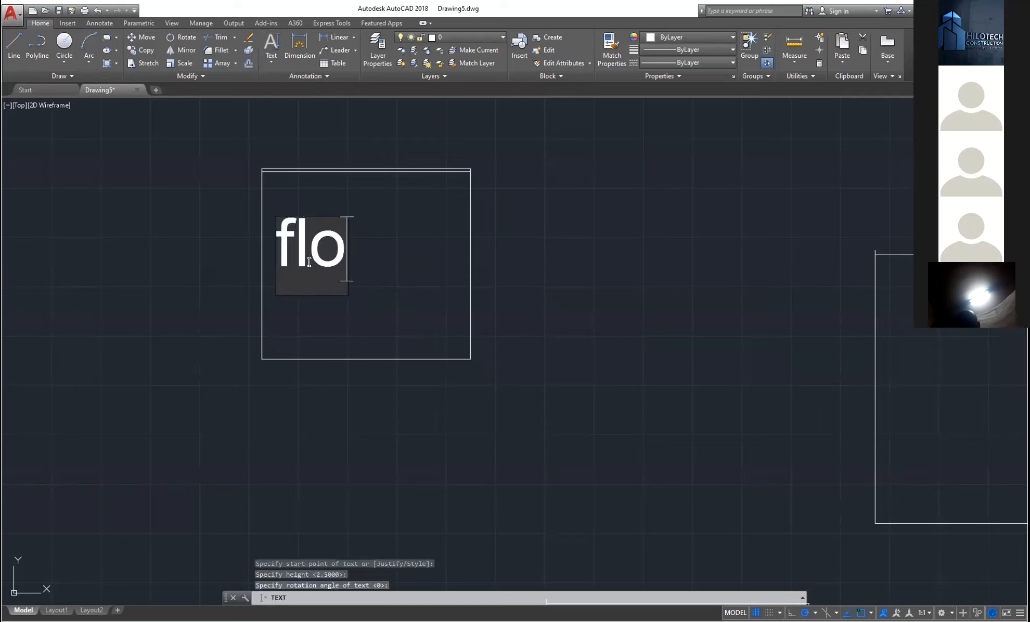
{"action": "type", "text": "oor"}
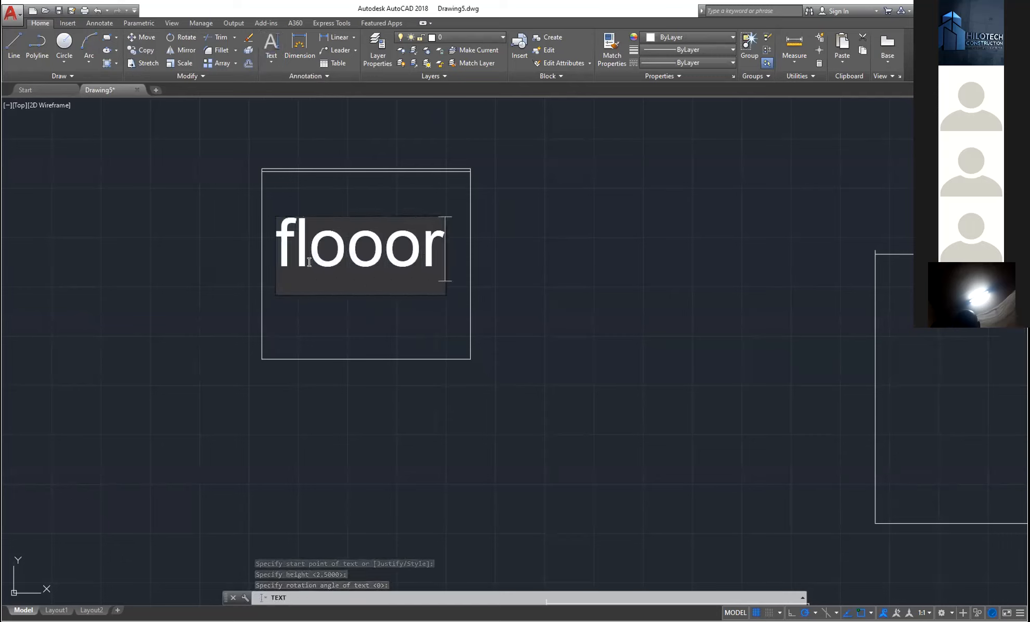
{"action": "key", "text": "Return"}
{"action": "key", "text": "Return"}
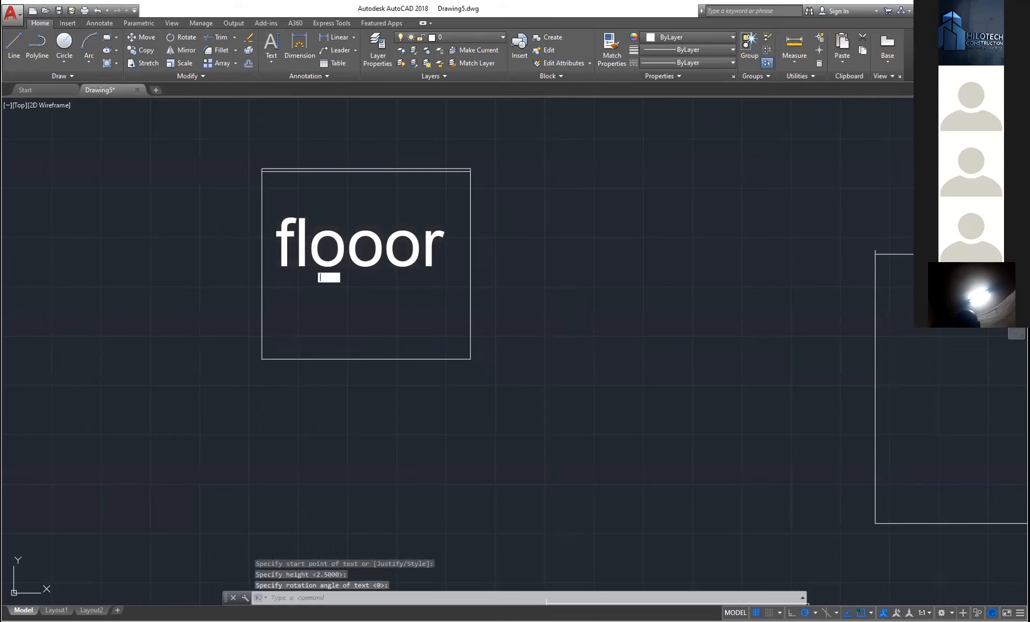
{"action": "left_click", "coordinate": [320, 278]}
{"action": "key", "text": "Escape"}
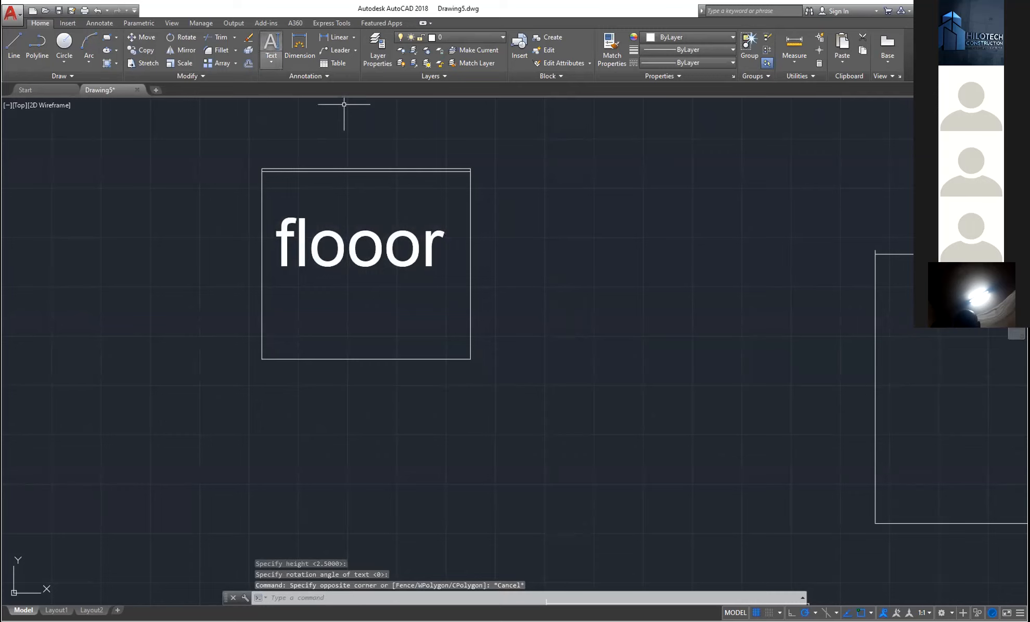
{"action": "left_click", "coordinate": [271, 64]}
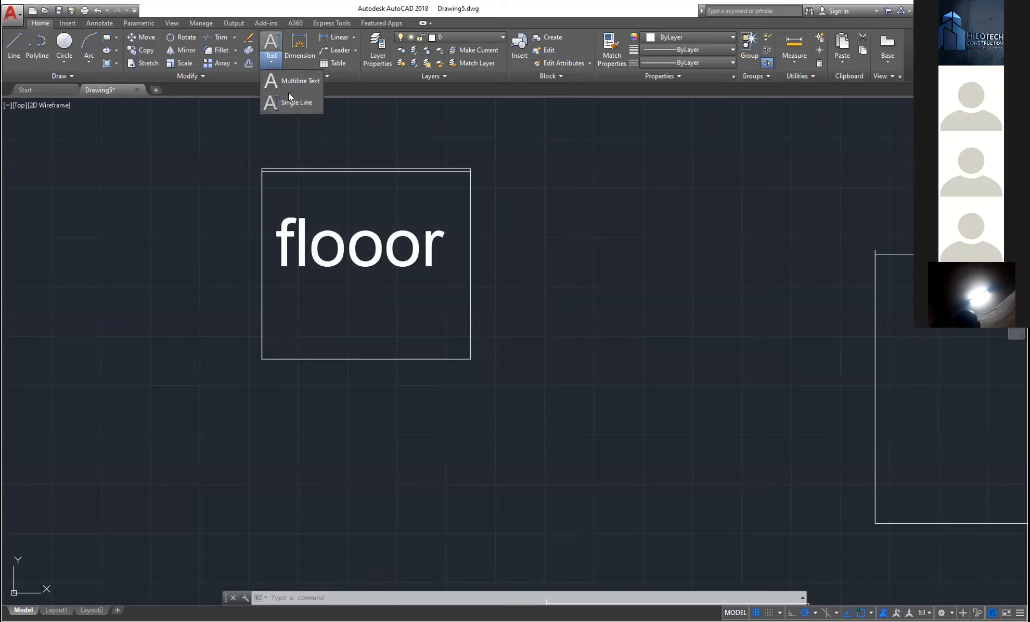
{"action": "left_click", "coordinate": [288, 81]}
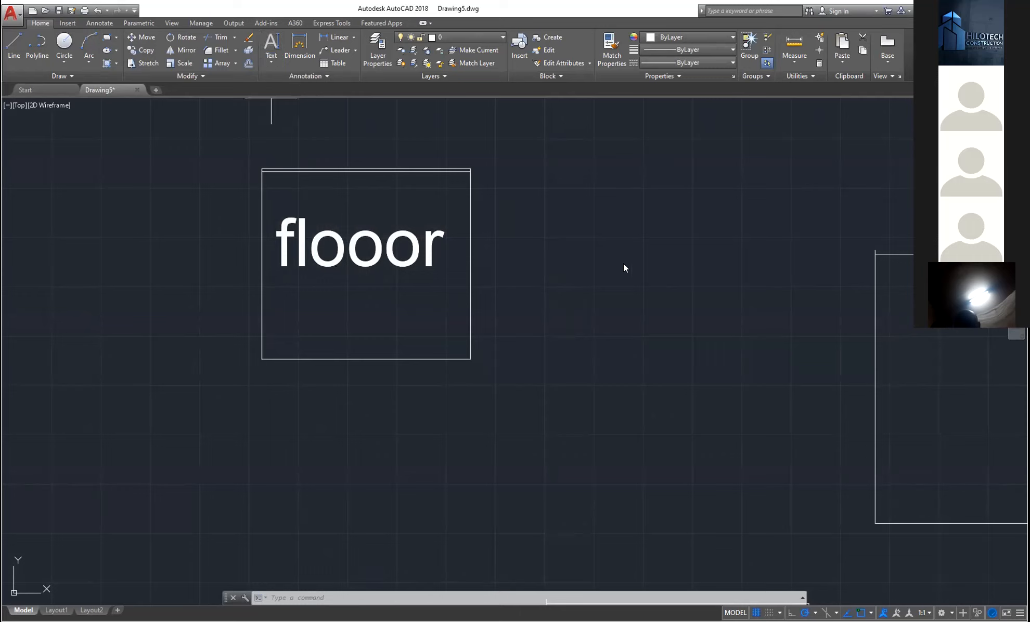
{"action": "left_click", "coordinate": [485, 168]}
{"action": "left_click", "coordinate": [675, 249]}
{"action": "type", "text": "ahdjkahd"}
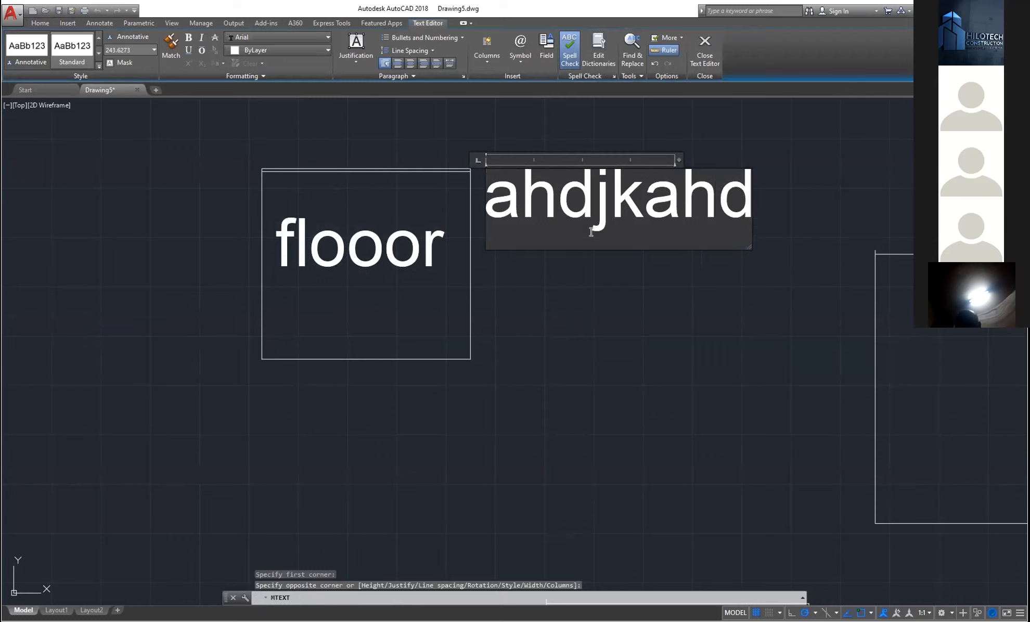
{"action": "key", "text": "Return"}
{"action": "type", "text": "ahd"}
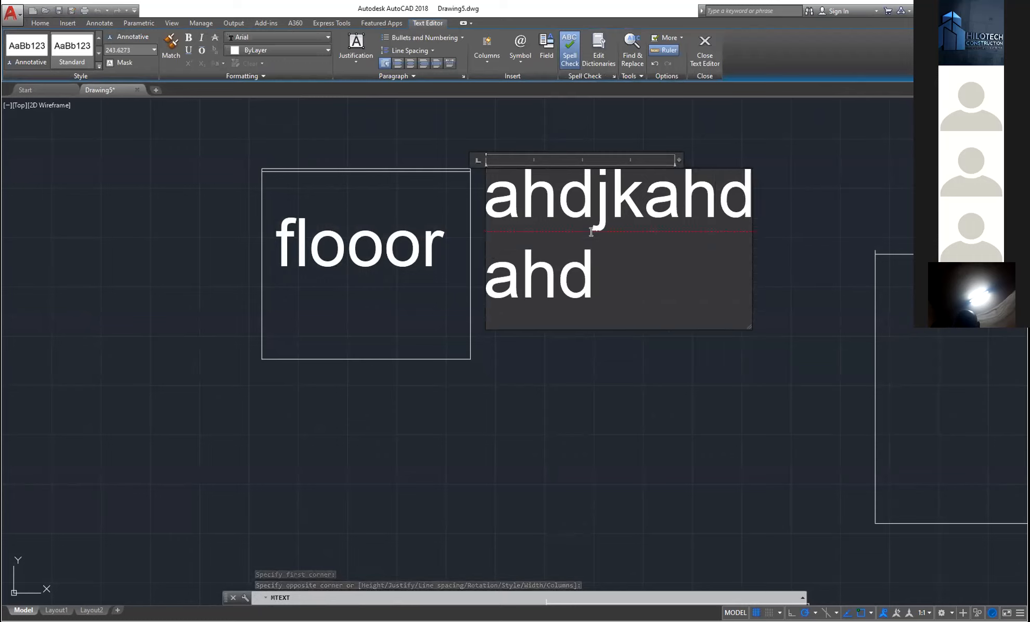
{"action": "type", "text": "a"}
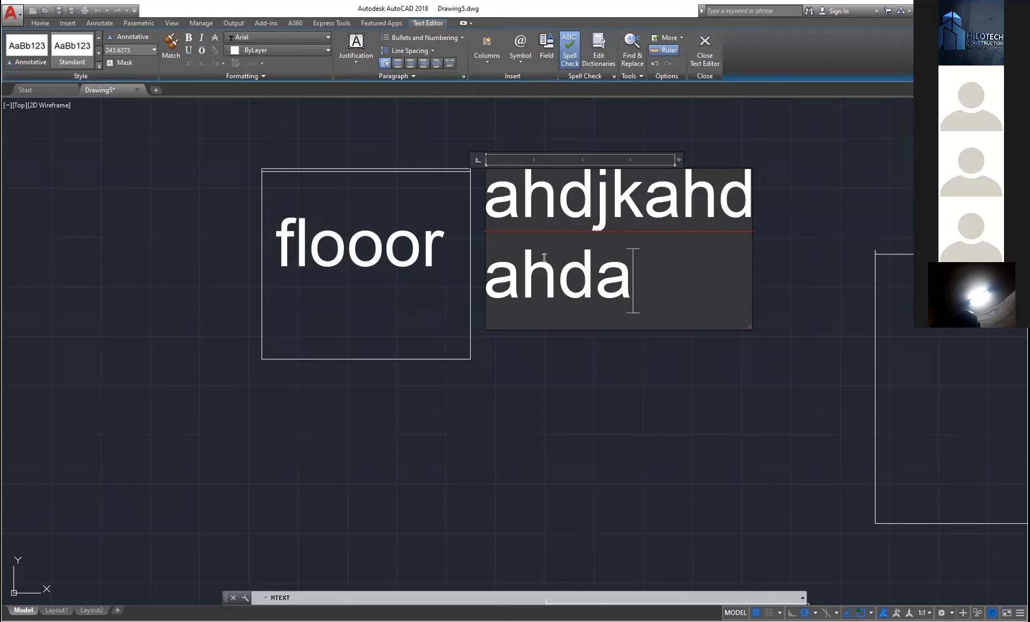
{"action": "key", "text": "ctrl+a"}
{"action": "key", "text": "Delete"}
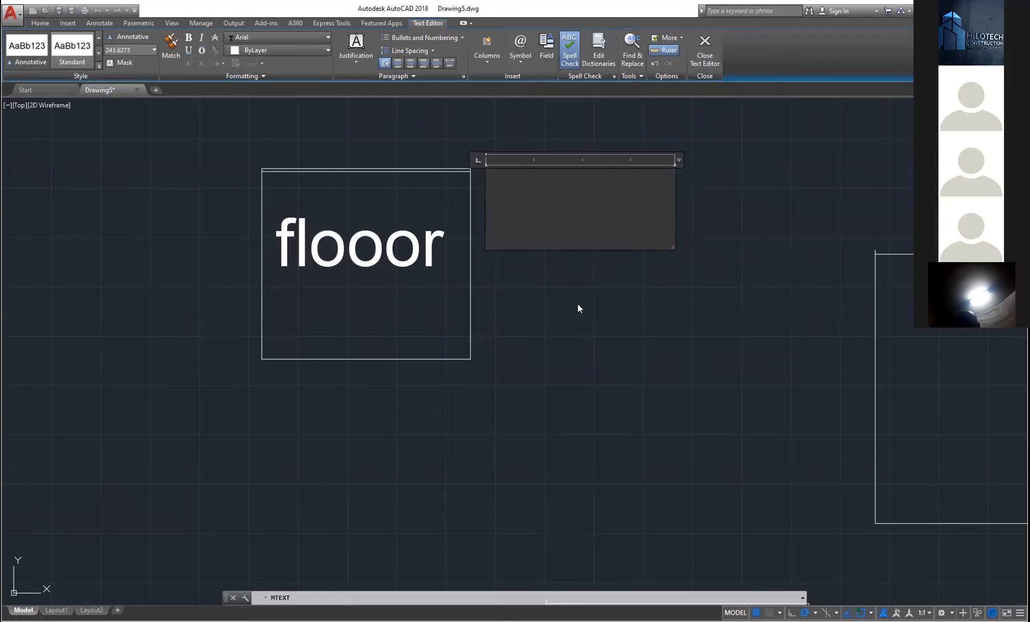
{"action": "key", "text": "Escape"}
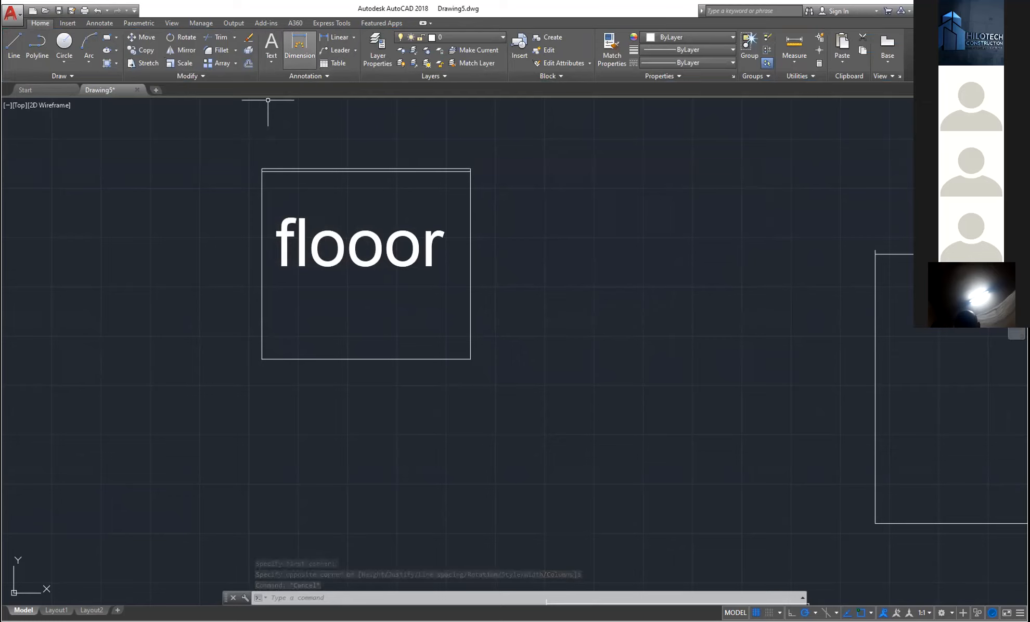
{"action": "left_click", "coordinate": [306, 59]}
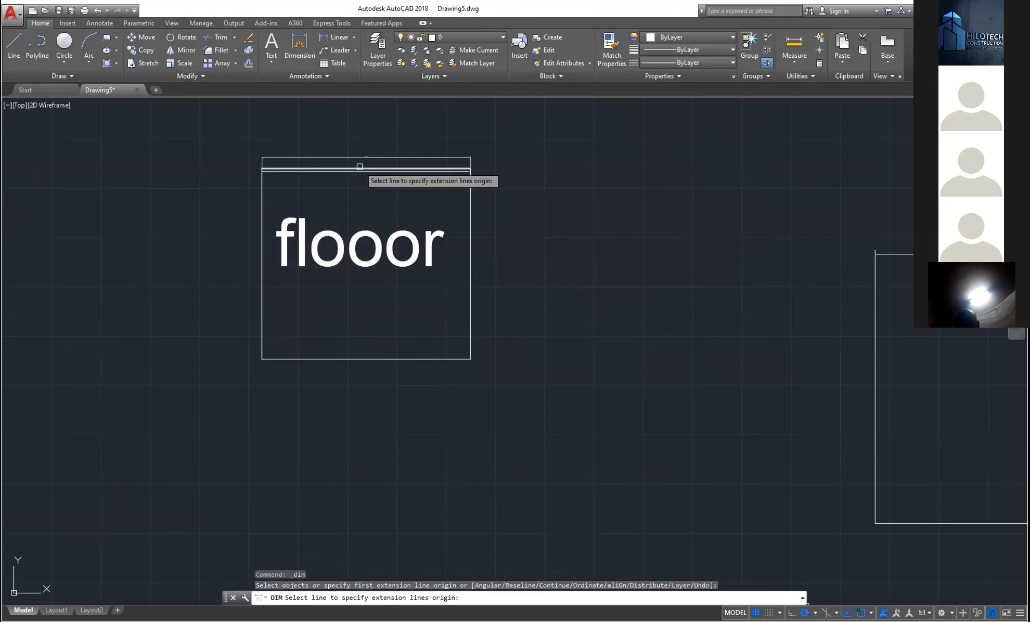
{"action": "scroll", "coordinate": [377, 195], "scroll_direction": "up", "scroll_amount": 8}
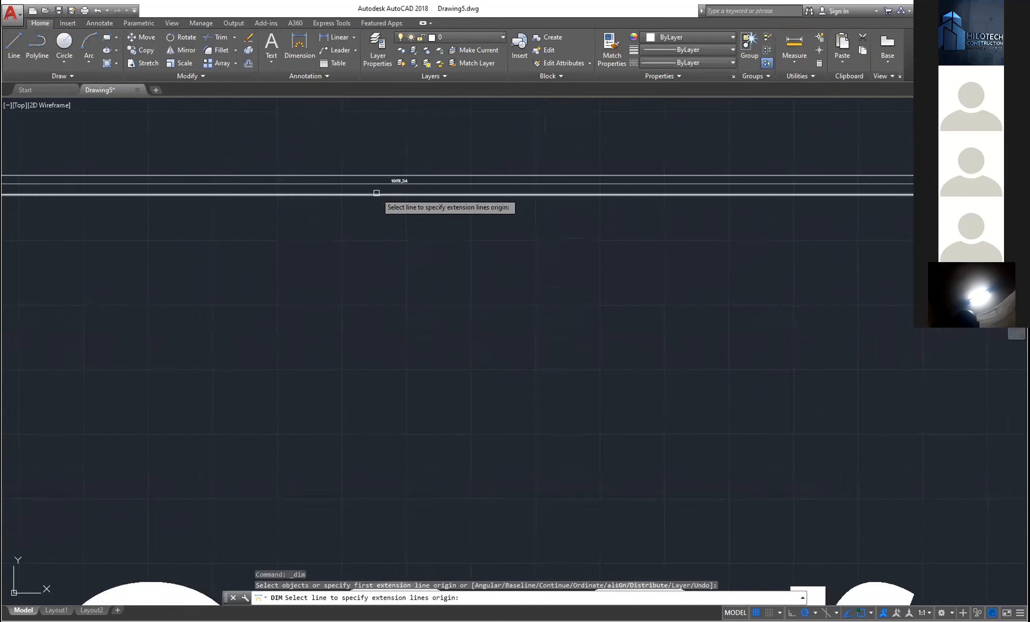
{"action": "scroll", "coordinate": [376, 193], "scroll_direction": "up", "scroll_amount": 3}
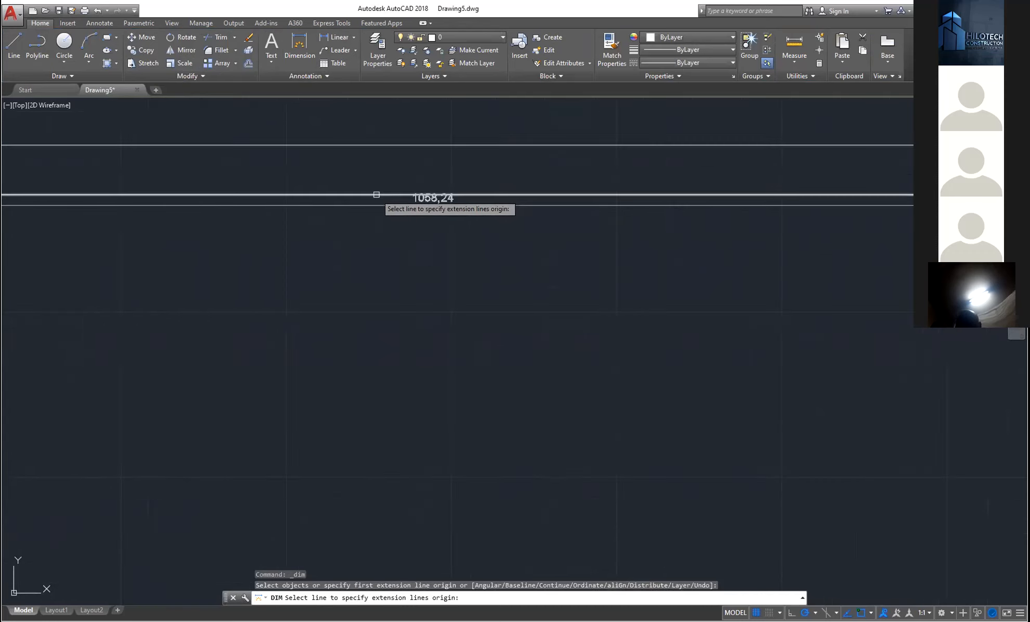
{"action": "scroll", "coordinate": [376, 195], "scroll_direction": "down", "scroll_amount": 8}
{"action": "key", "text": "Escape"}
{"action": "key", "text": "Escape"}
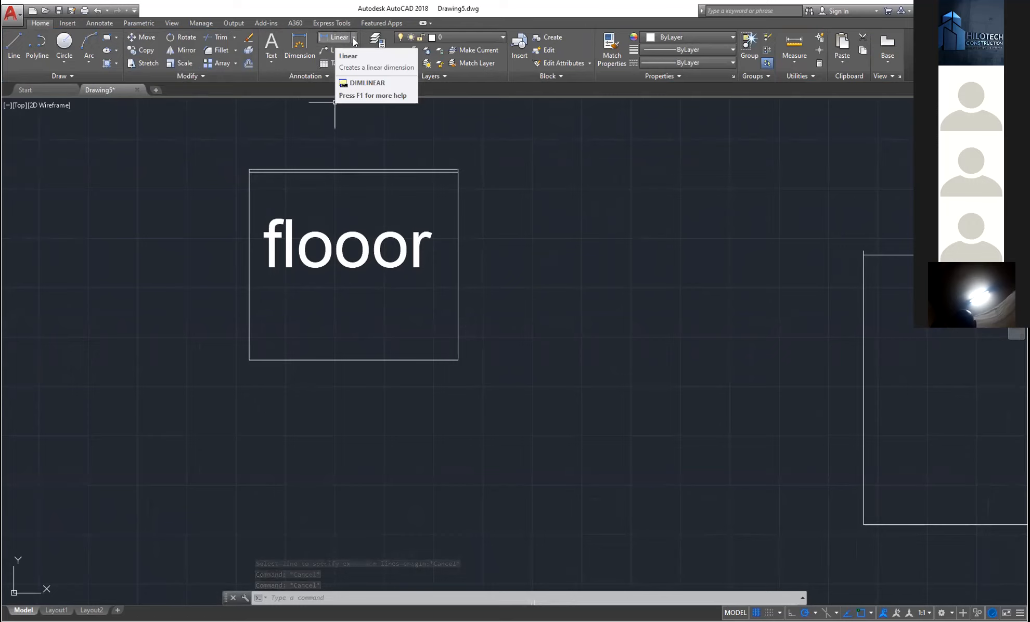
- Add a 1058,24 linear dimension across the flooor rectangle's top corners, then zoom and pan to inspect it
{"action": "left_click", "coordinate": [354, 37]}
{"action": "left_click", "coordinate": [354, 38]}
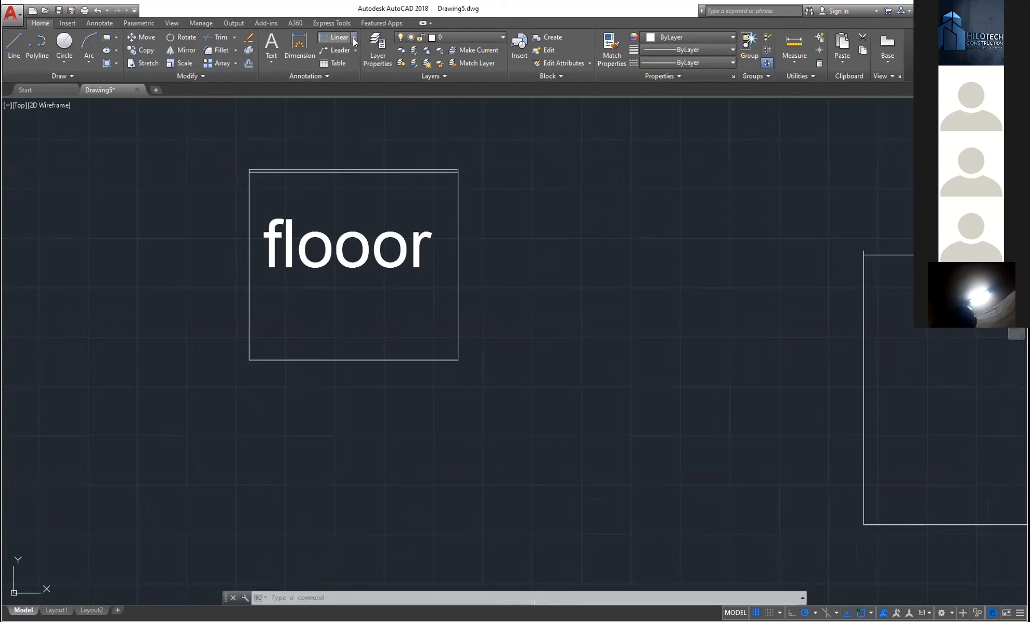
{"action": "left_click", "coordinate": [332, 75]}
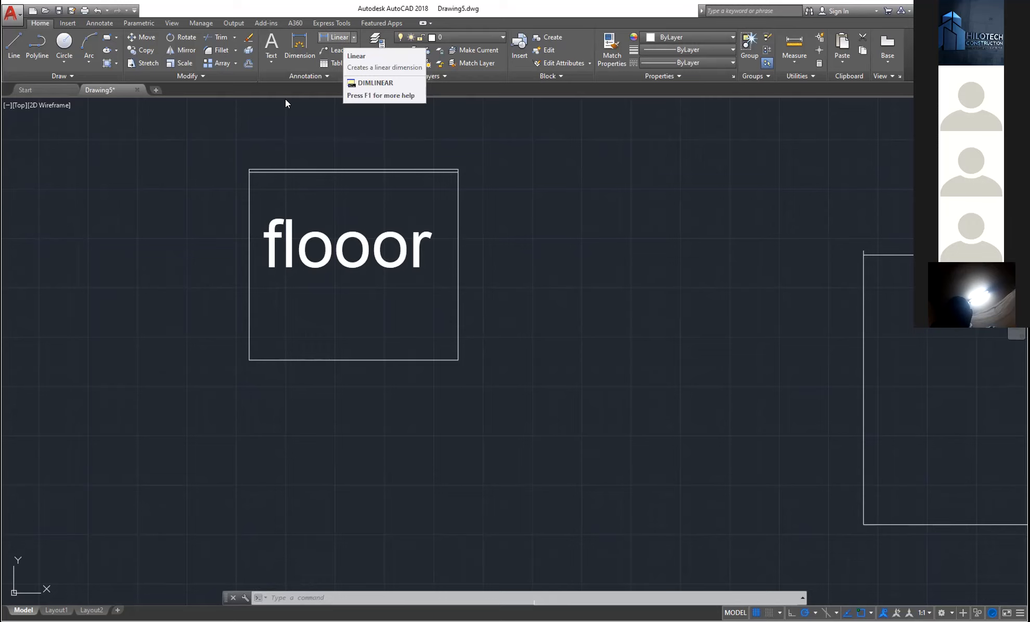
{"action": "left_click", "coordinate": [335, 37]}
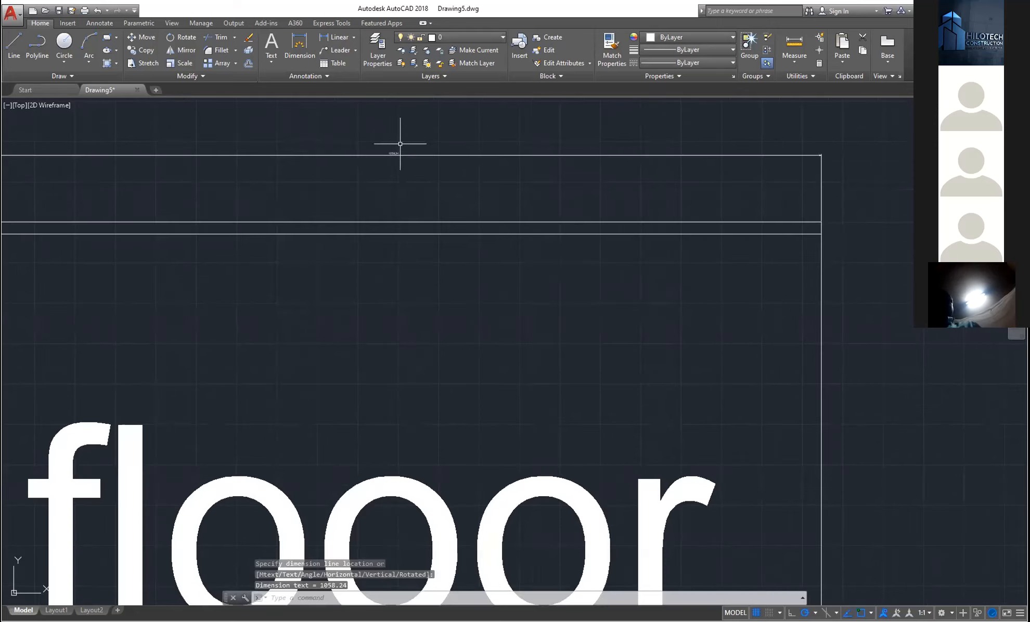
{"action": "scroll", "coordinate": [400, 143], "scroll_direction": "down", "scroll_amount": 10}
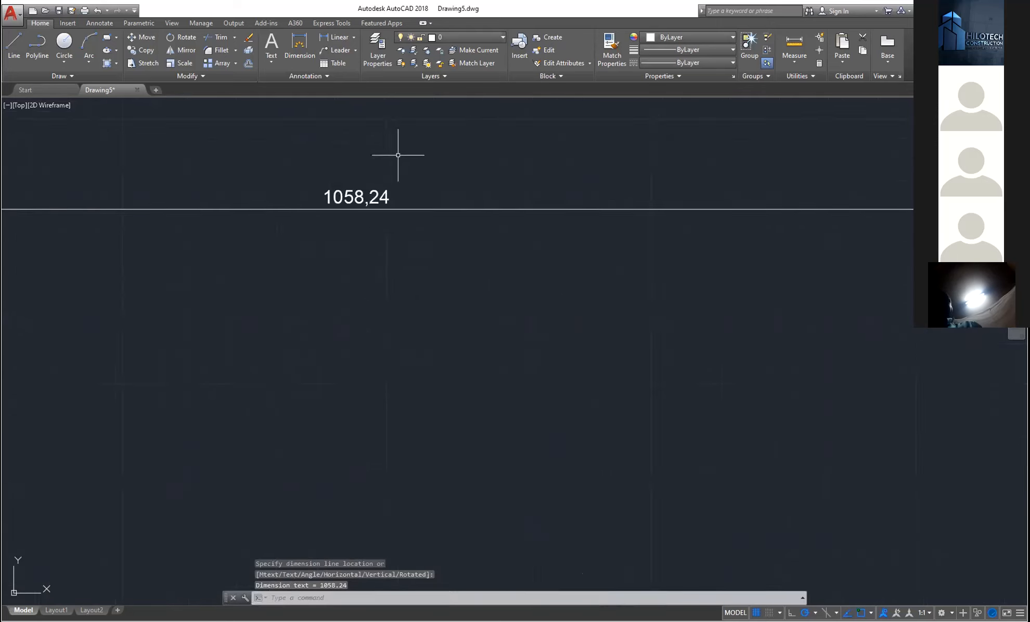
{"action": "middle_click_drag", "start_coordinate": [292, 228], "coordinate": [298, 234]}
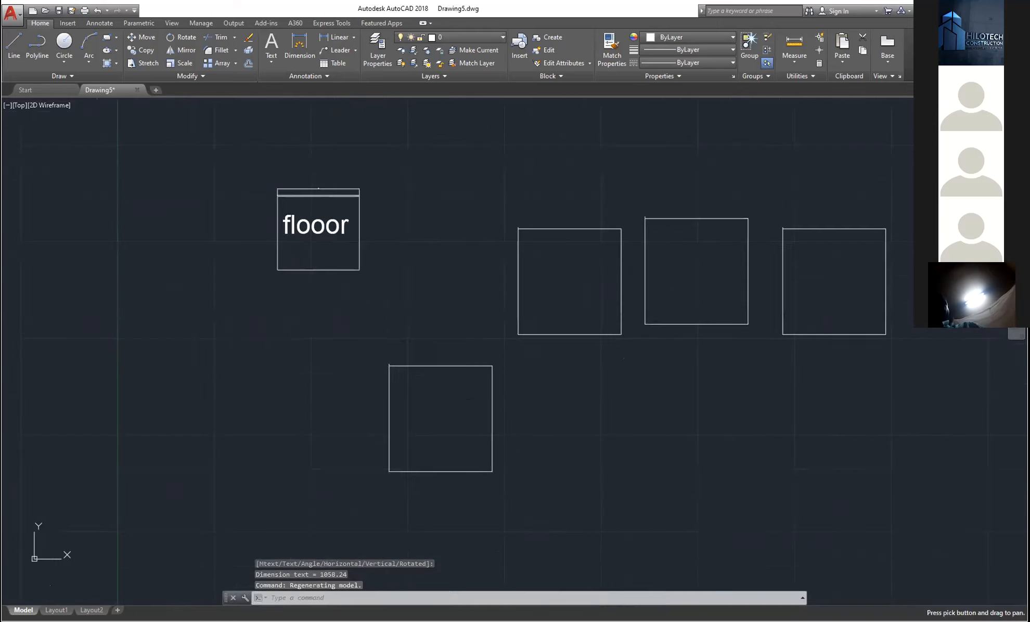
{"action": "scroll", "coordinate": [299, 231], "scroll_direction": "up", "scroll_amount": 8}
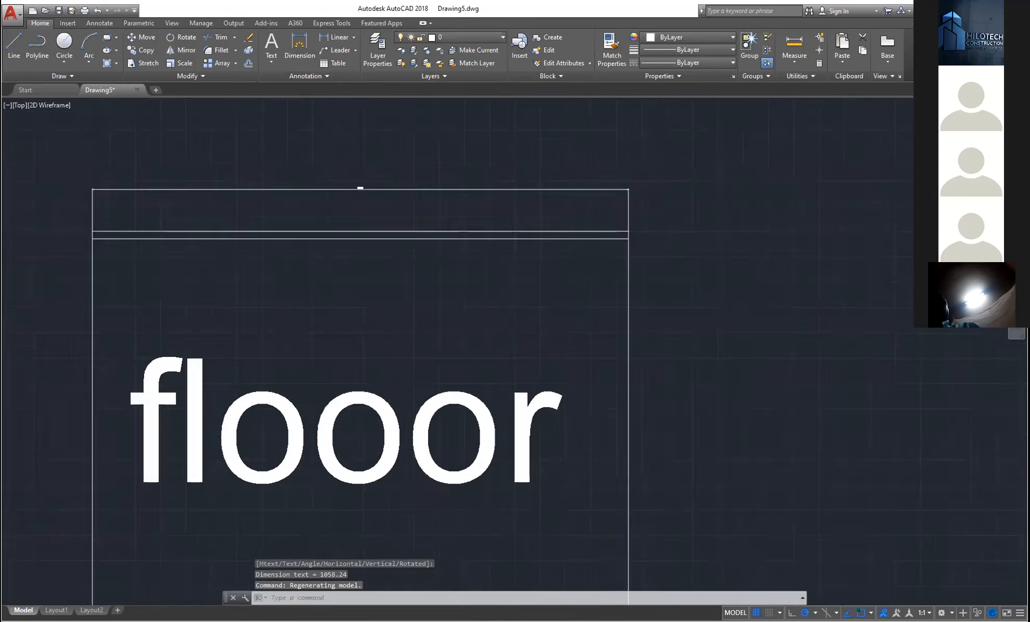
{"action": "scroll", "coordinate": [365, 180], "scroll_direction": "up", "scroll_amount": 1}
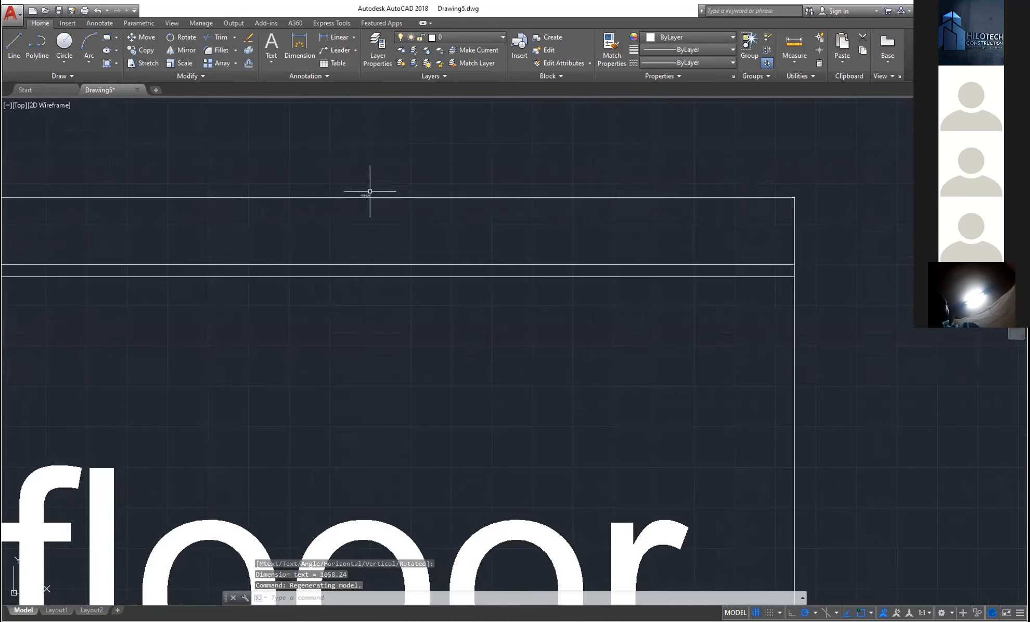
{"action": "scroll", "coordinate": [368, 193], "scroll_direction": "down", "scroll_amount": 1}
{"action": "middle_click_drag", "start_coordinate": [367, 212], "coordinate": [382, 197]}
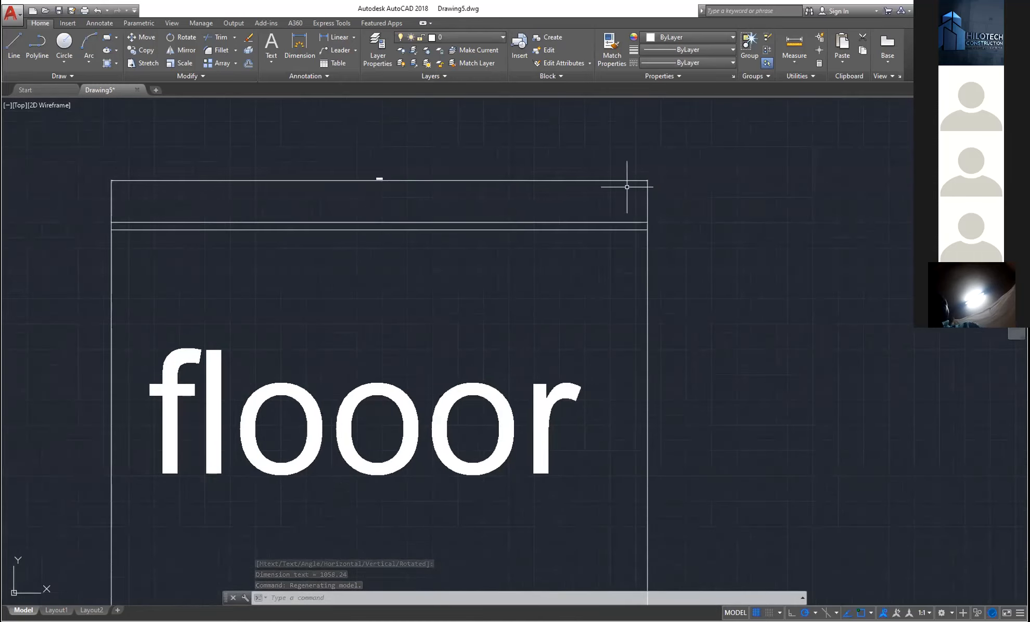
{"action": "scroll", "coordinate": [480, 156], "scroll_direction": "down", "scroll_amount": 3}
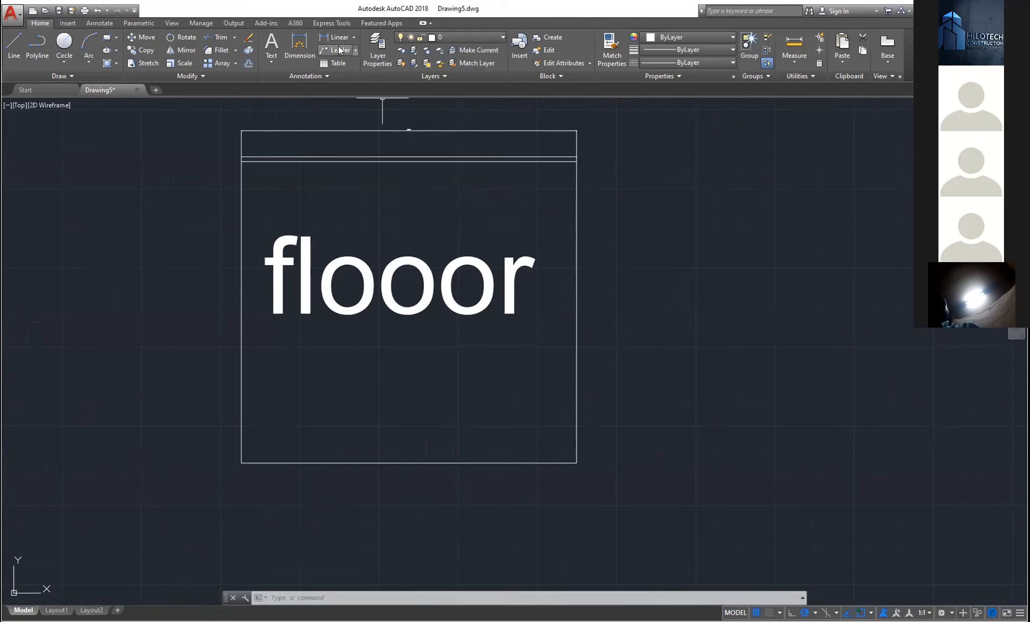
{"action": "left_click", "coordinate": [329, 76]}
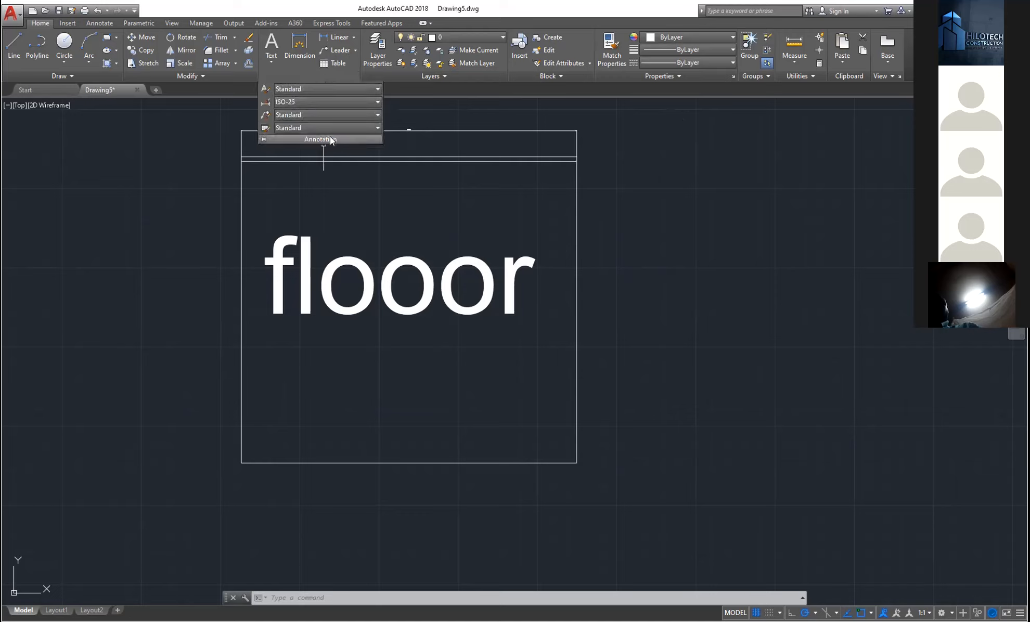
{"action": "left_click", "coordinate": [313, 76]}
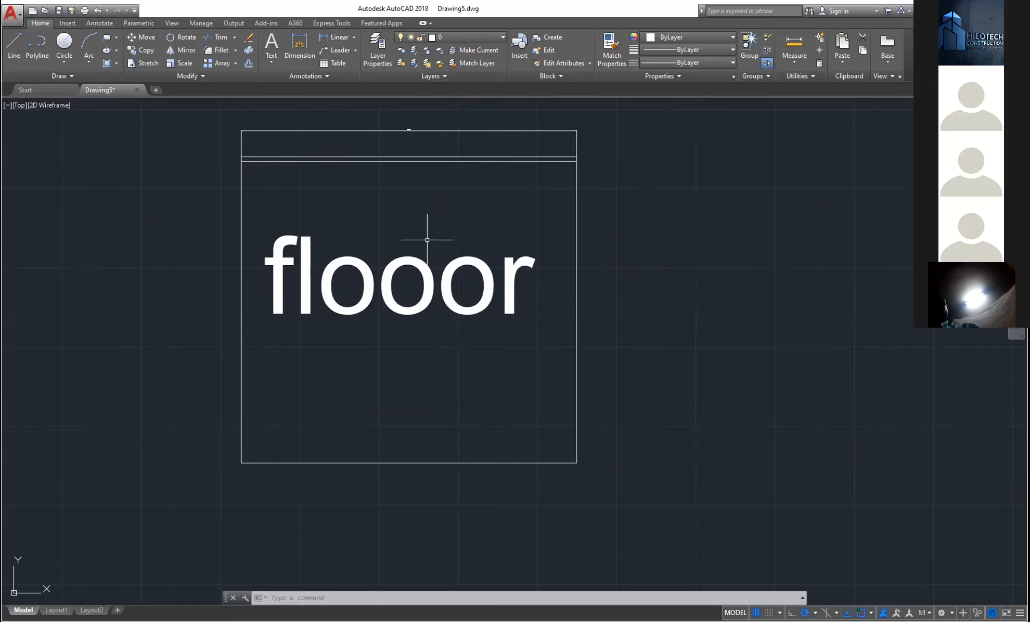
{"action": "middle_click_drag", "start_coordinate": [444, 227], "coordinate": [480, 224]}
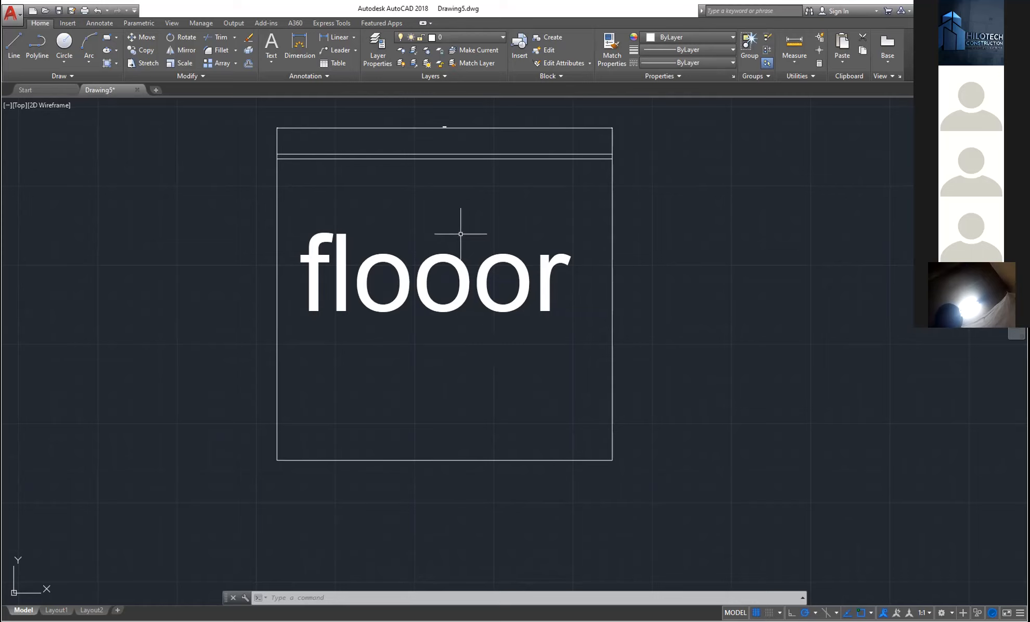
{"action": "left_click", "coordinate": [381, 55]}
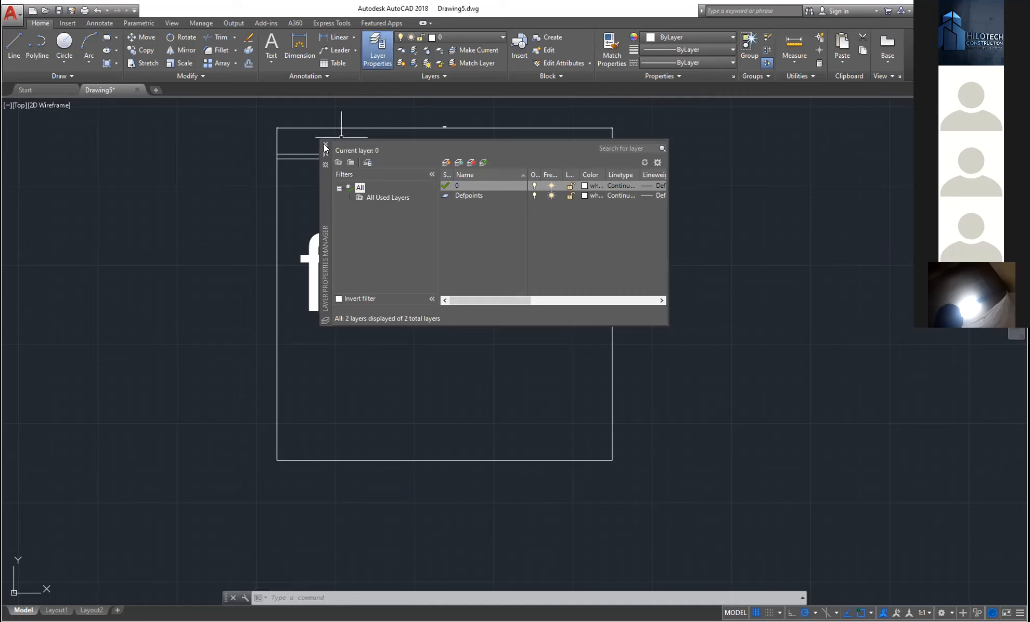
{"action": "left_click", "coordinate": [494, 35]}
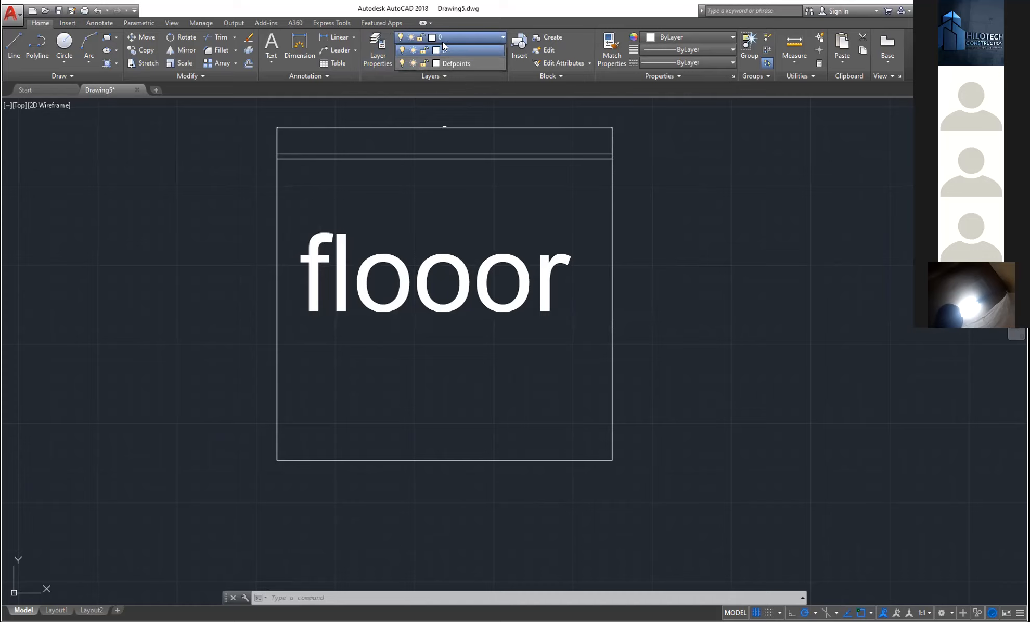
{"action": "left_click", "coordinate": [692, 153]}
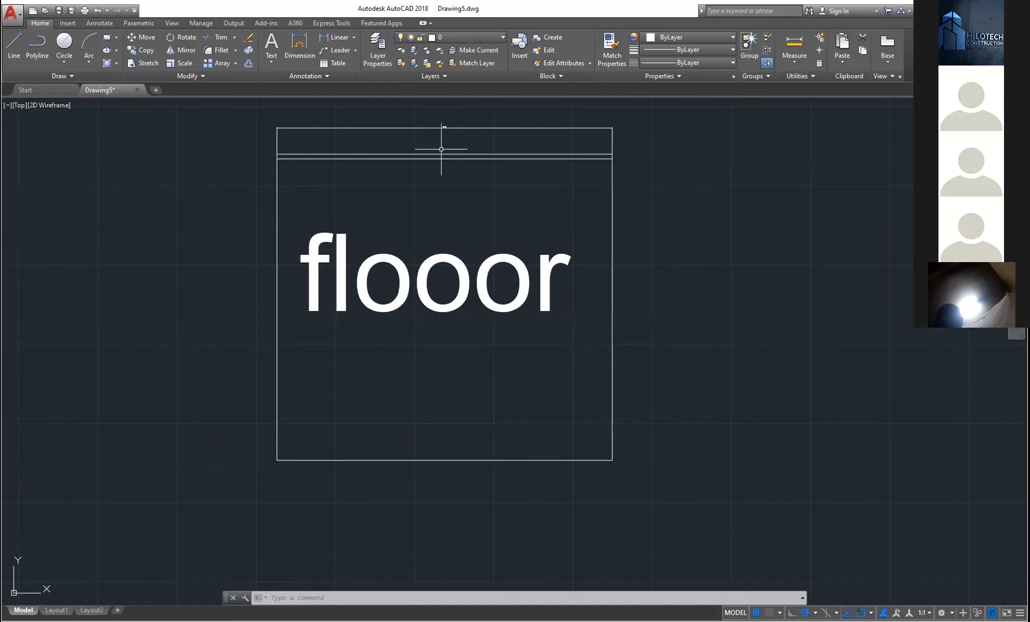
{"action": "middle_click_drag", "start_coordinate": [549, 199], "coordinate": [526, 216]}
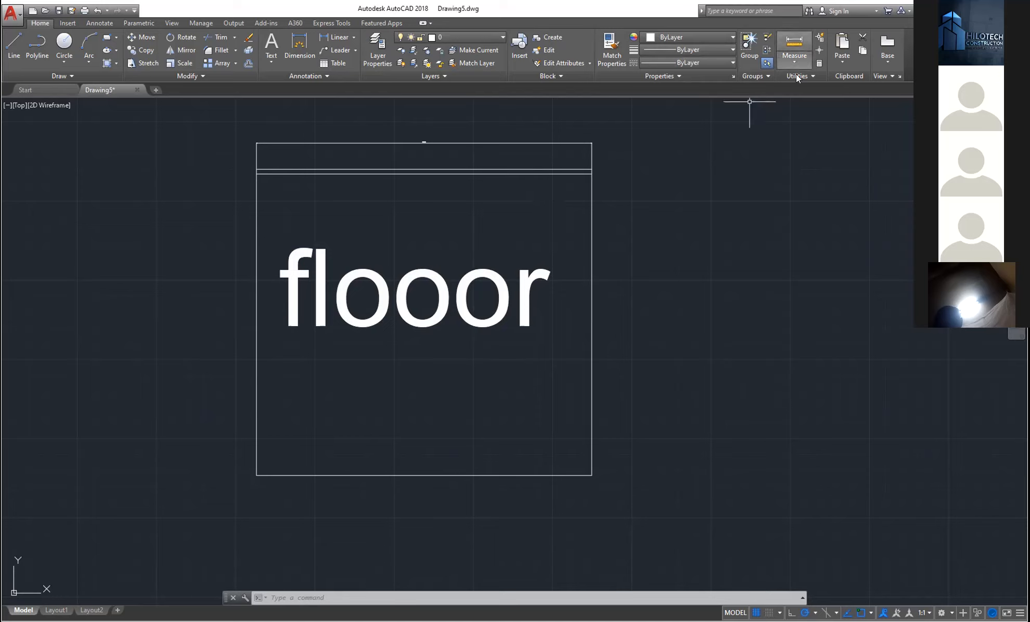
- Cancel a started distance measurement and show the Measure types list: distance, radius, angle, area, volume
{"action": "left_click", "coordinate": [798, 53]}
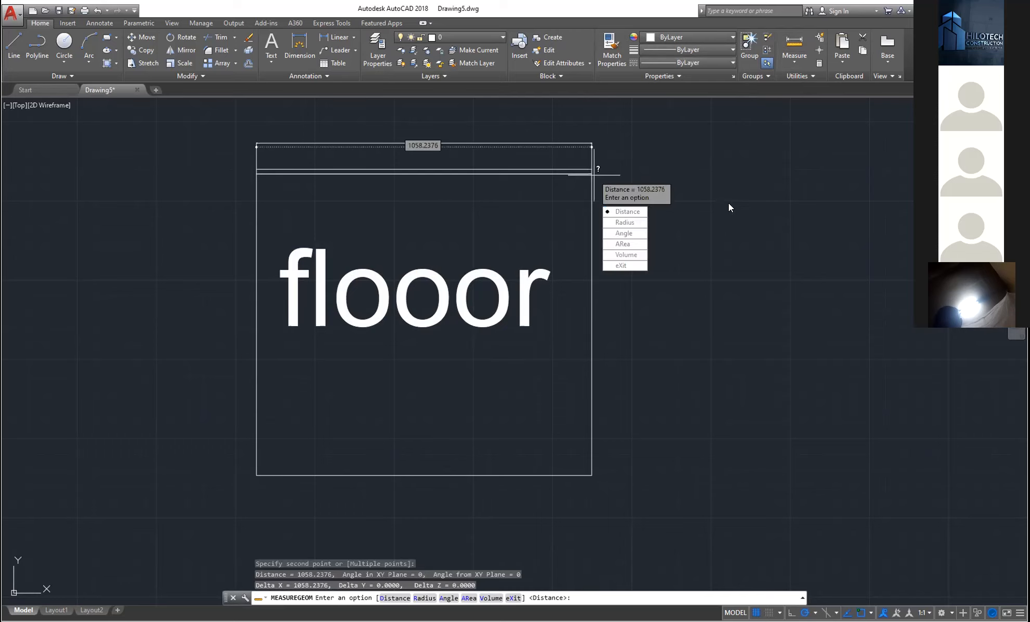
{"action": "key", "text": "Escape"}
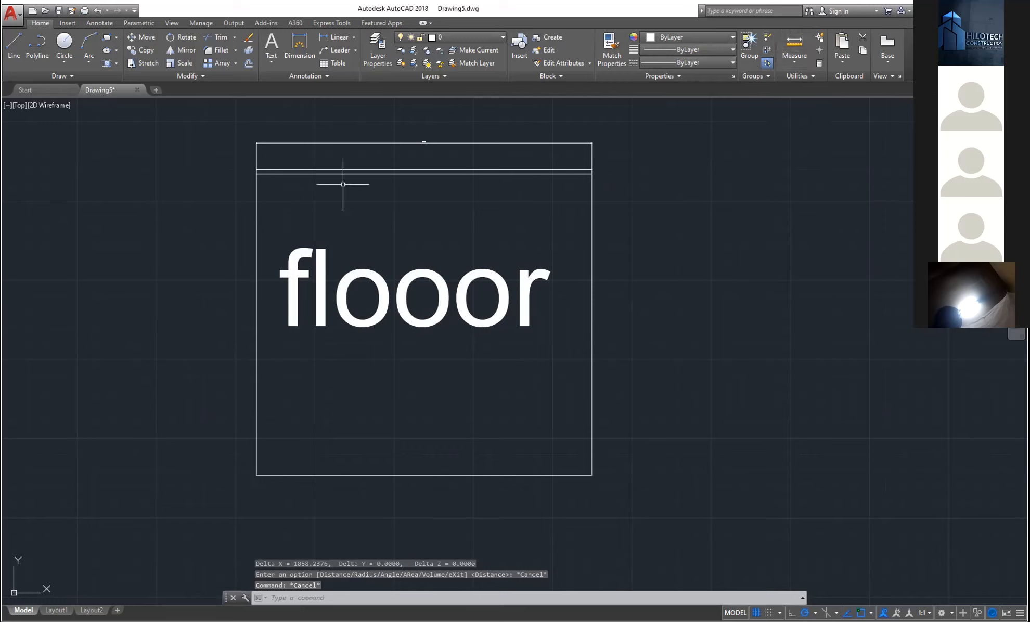
{"action": "left_click", "coordinate": [792, 63]}
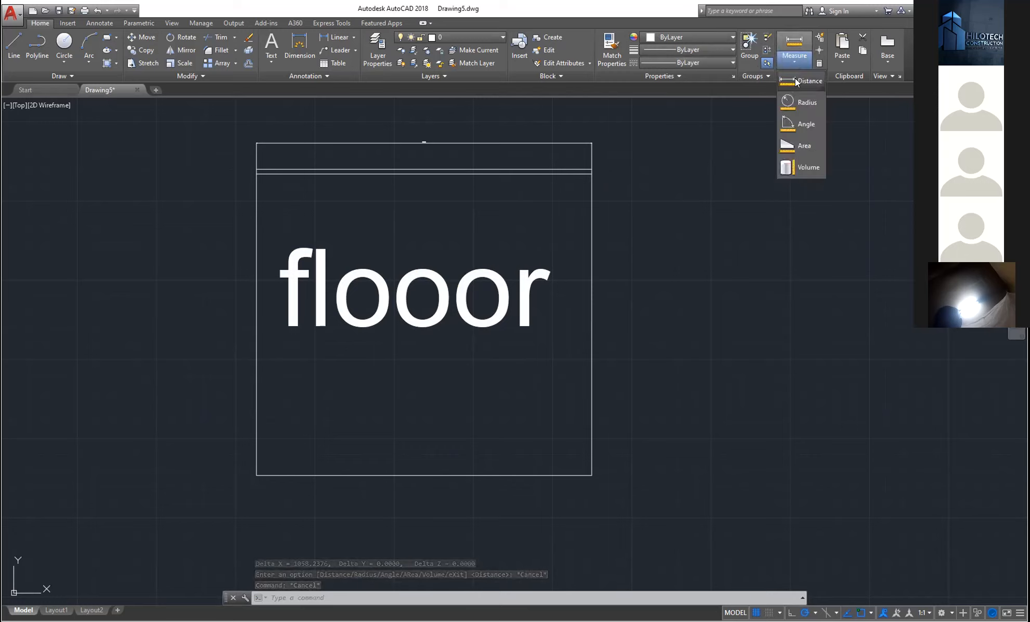
- Measure the rectangle's area, 1007030.5138, and perimeter, 4019.6972, then end the measurement
{"action": "left_click", "coordinate": [802, 145]}
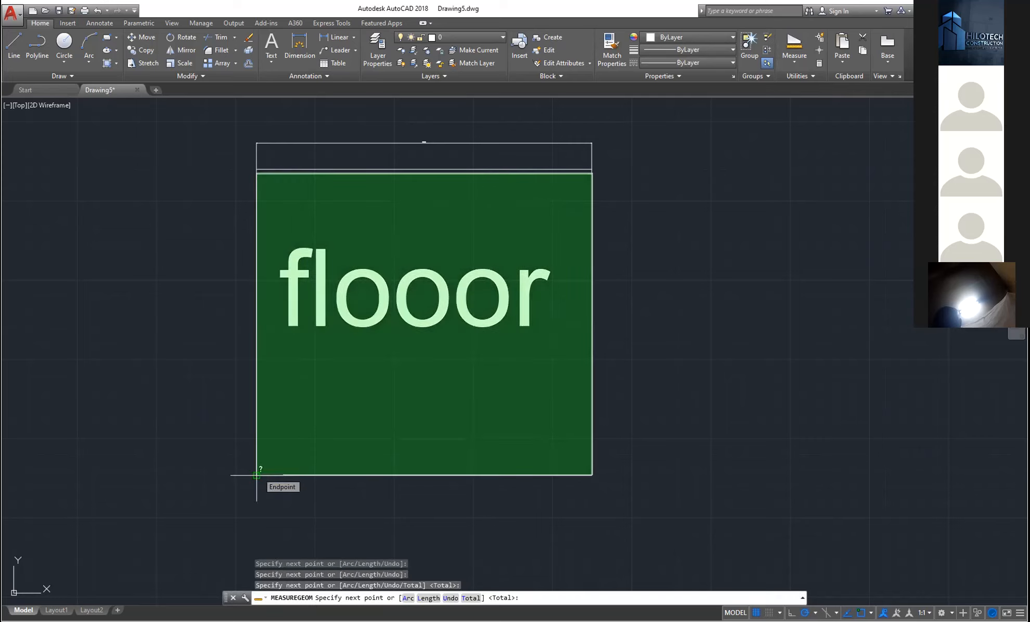
{"action": "left_click", "coordinate": [257, 475]}
{"action": "key", "text": "Return"}
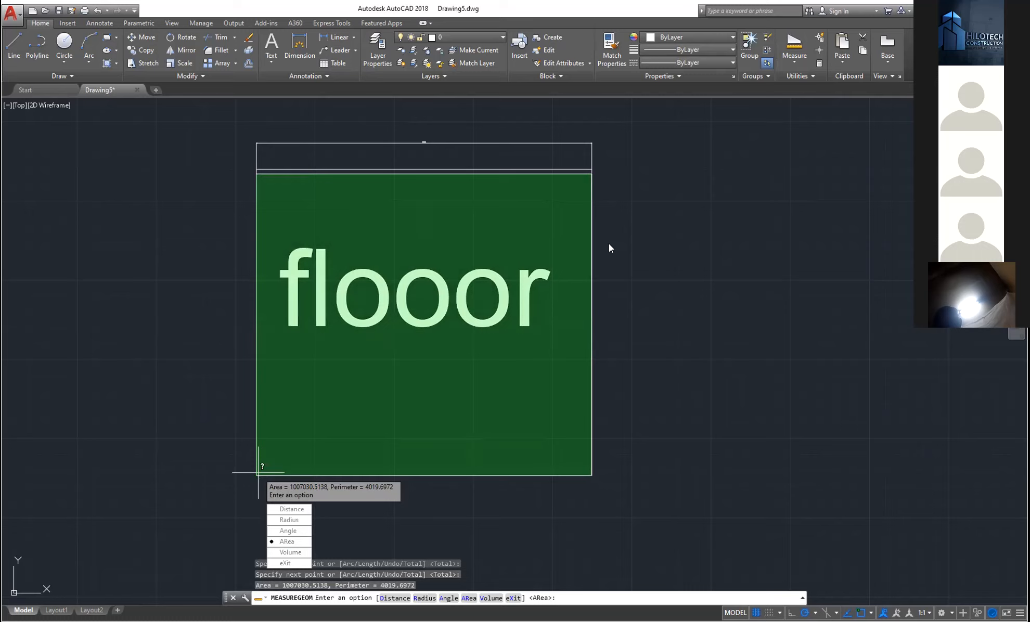
{"action": "key", "text": "Escape"}
{"action": "key", "text": "Escape"}
{"action": "key", "text": "Escape"}
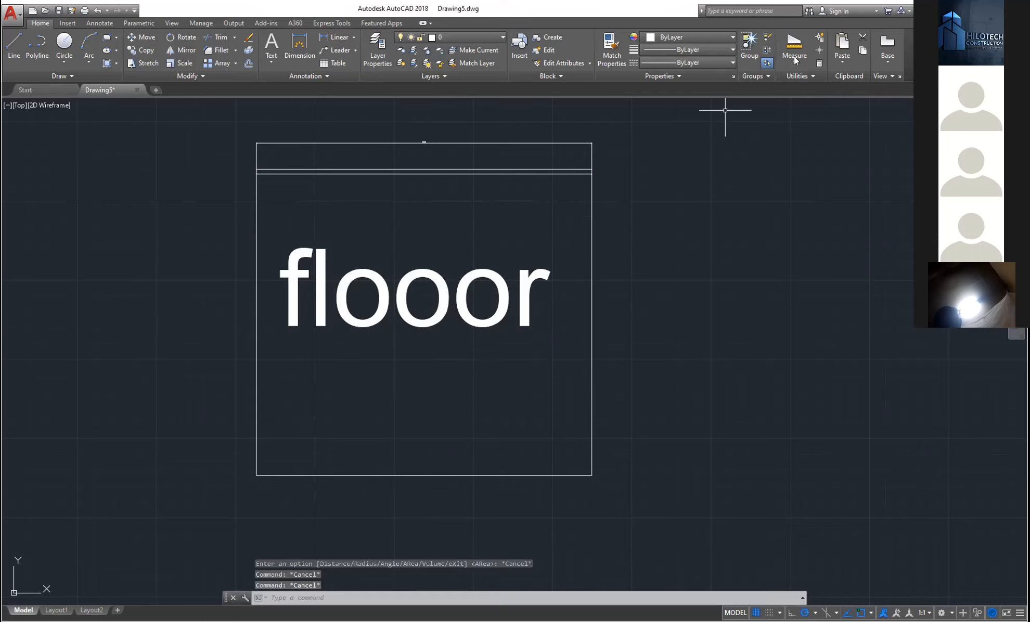
{"action": "left_click", "coordinate": [794, 62]}
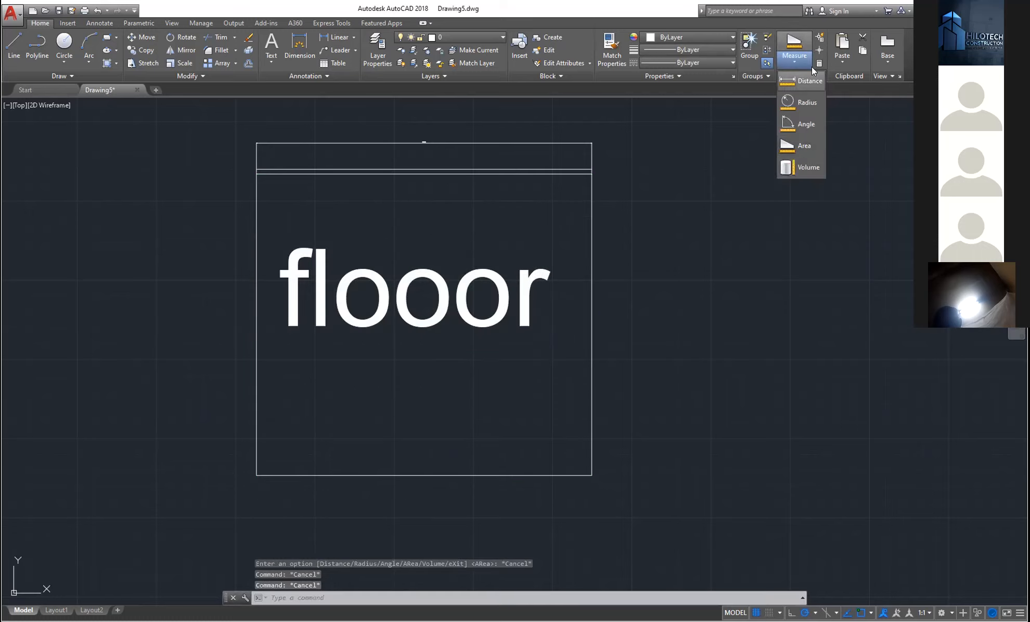
- Cancel the pending distance measurement and close the Utilities and Measure options without changing the drawing
{"action": "left_click", "coordinate": [803, 79]}
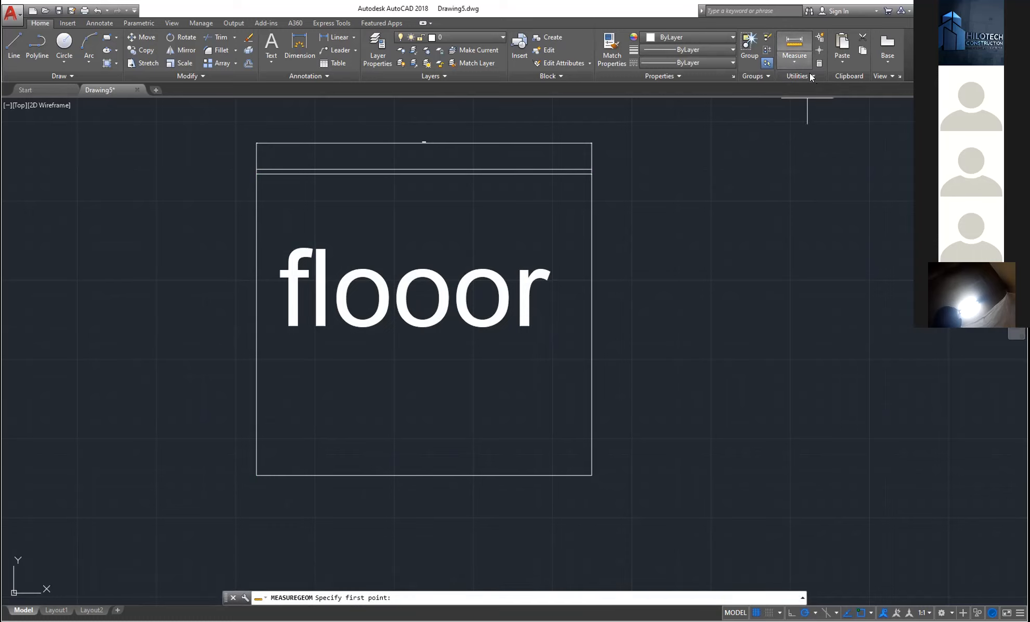
{"action": "left_click", "coordinate": [813, 76]}
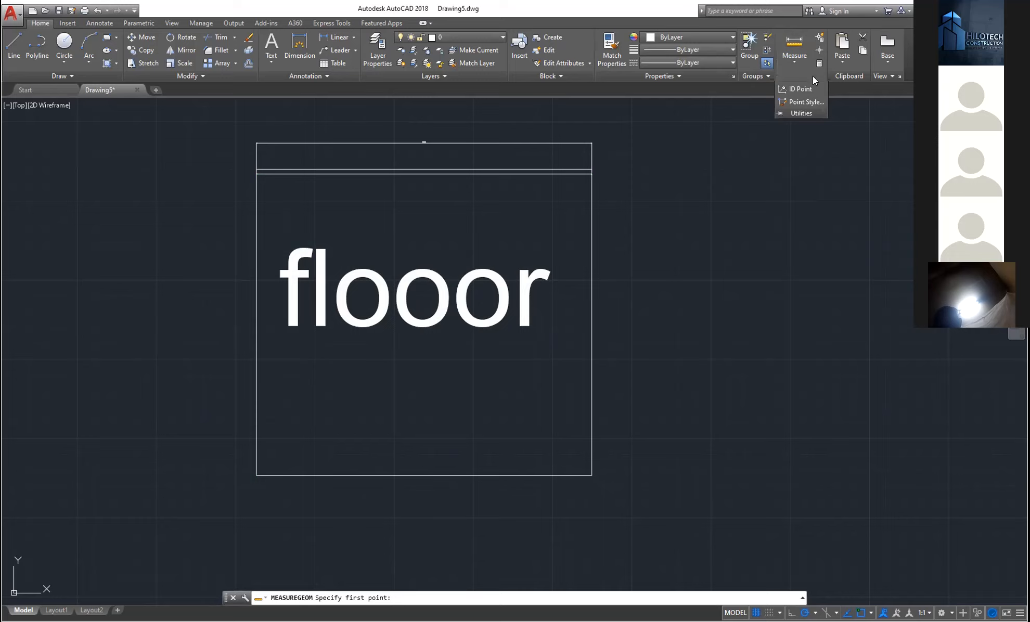
{"action": "left_click", "coordinate": [795, 61]}
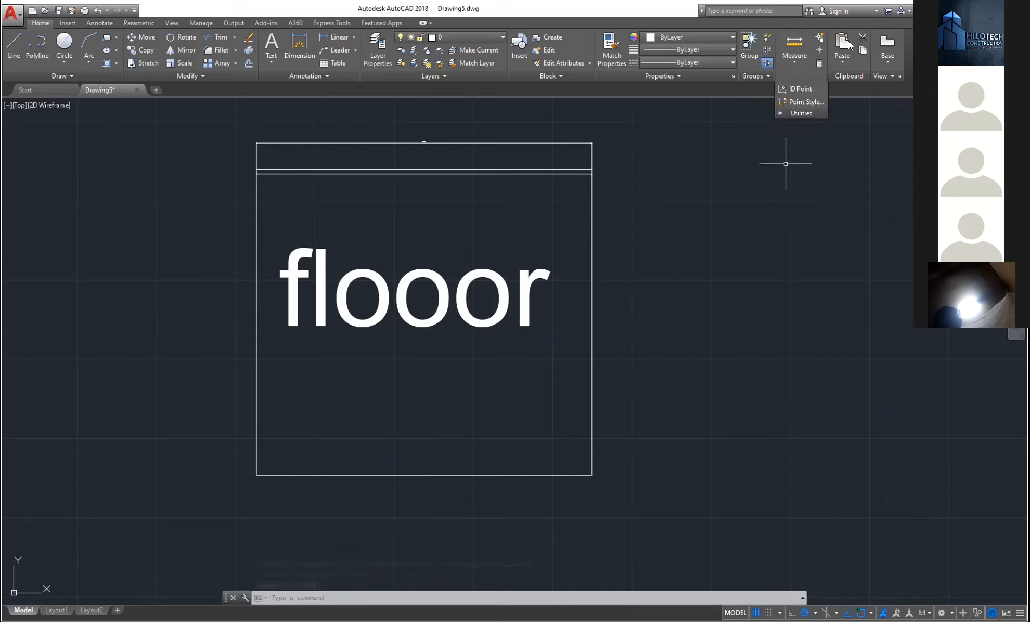
{"action": "key", "text": "Escape"}
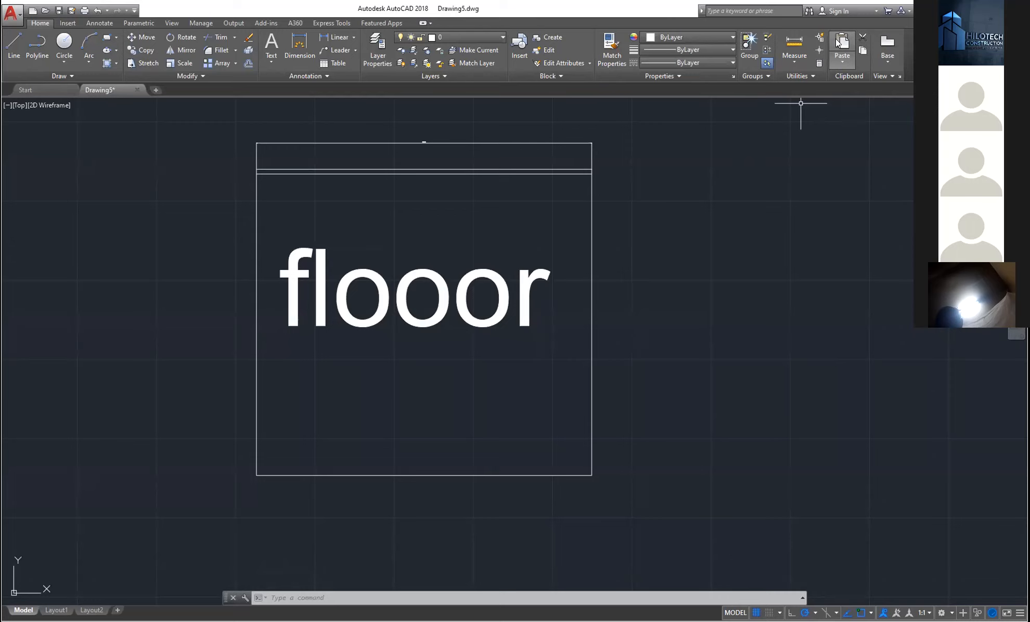
{"action": "left_click", "coordinate": [842, 58]}
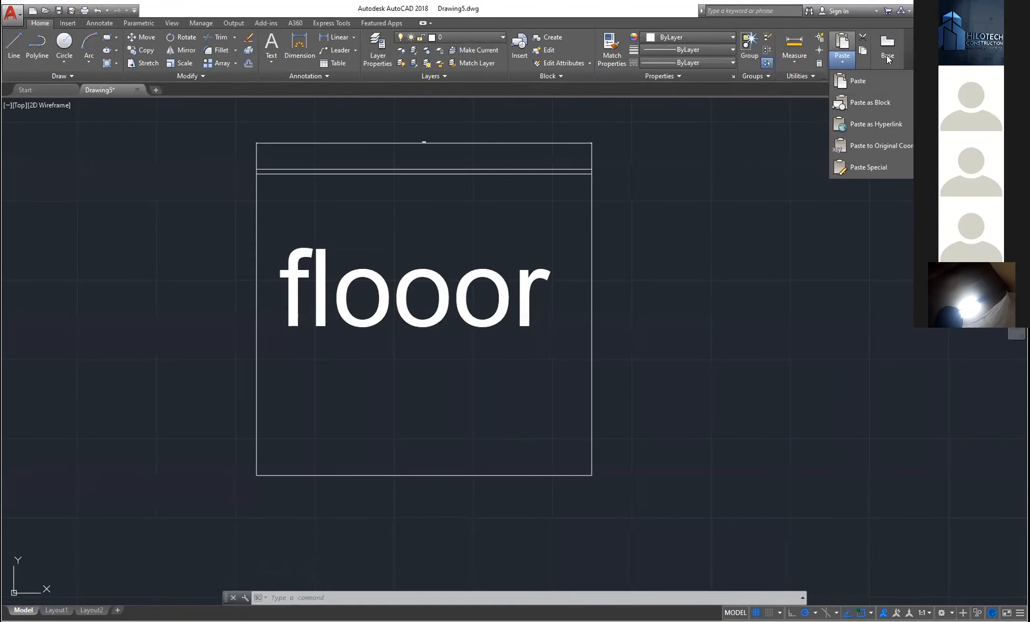
{"action": "left_click", "coordinate": [887, 56]}
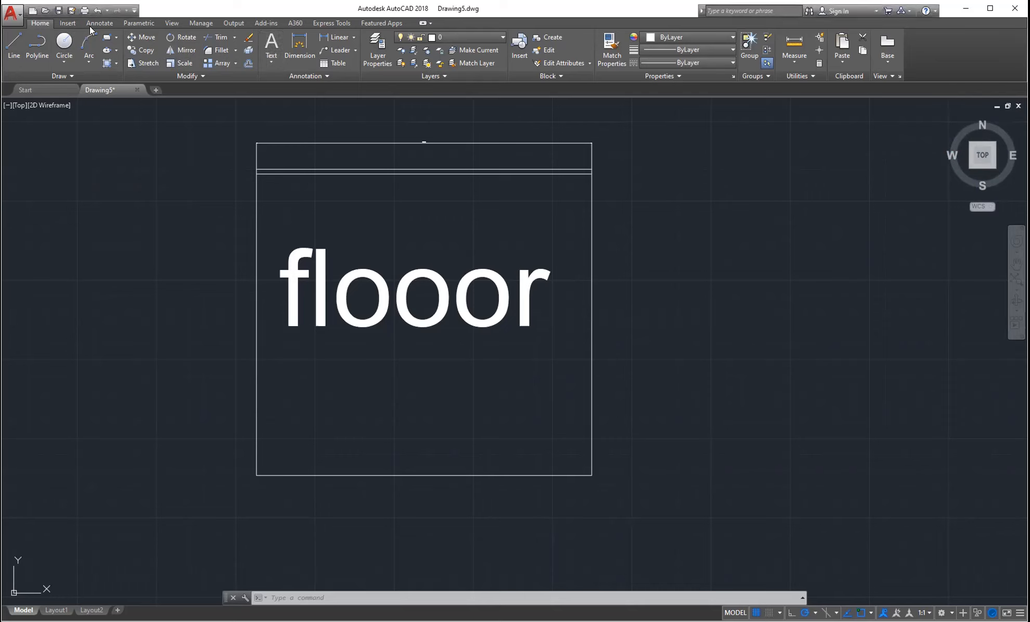
{"action": "left_click", "coordinate": [68, 24]}
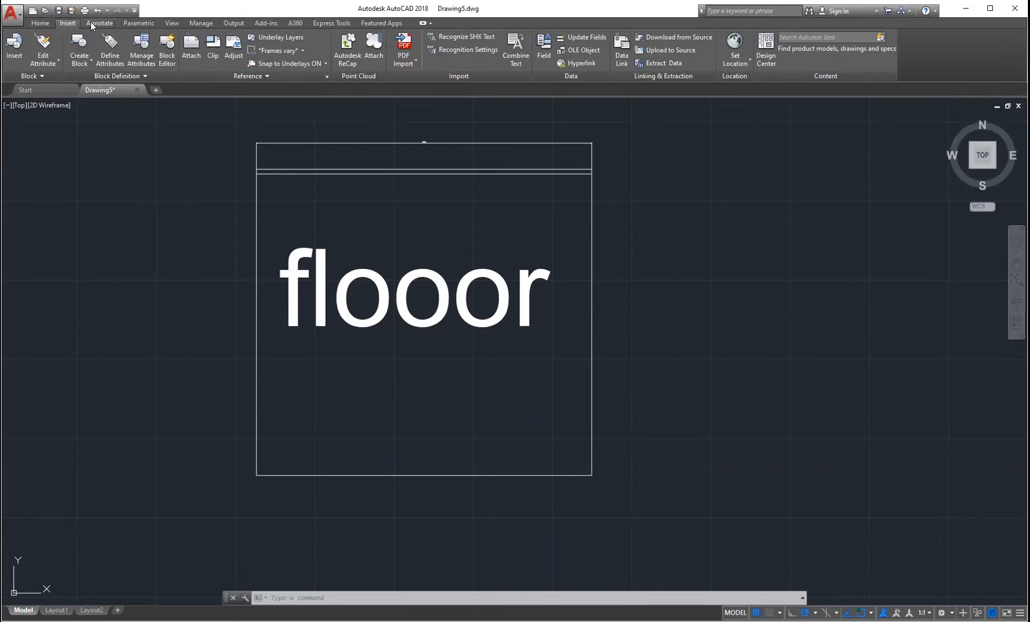
{"action": "left_click", "coordinate": [45, 24]}
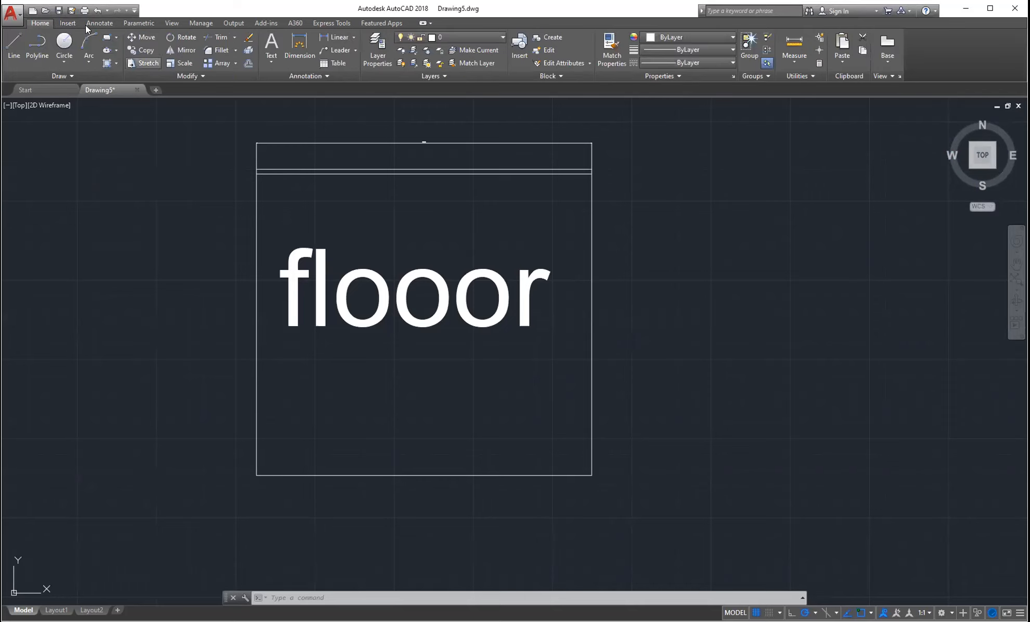
{"action": "left_click", "coordinate": [70, 23]}
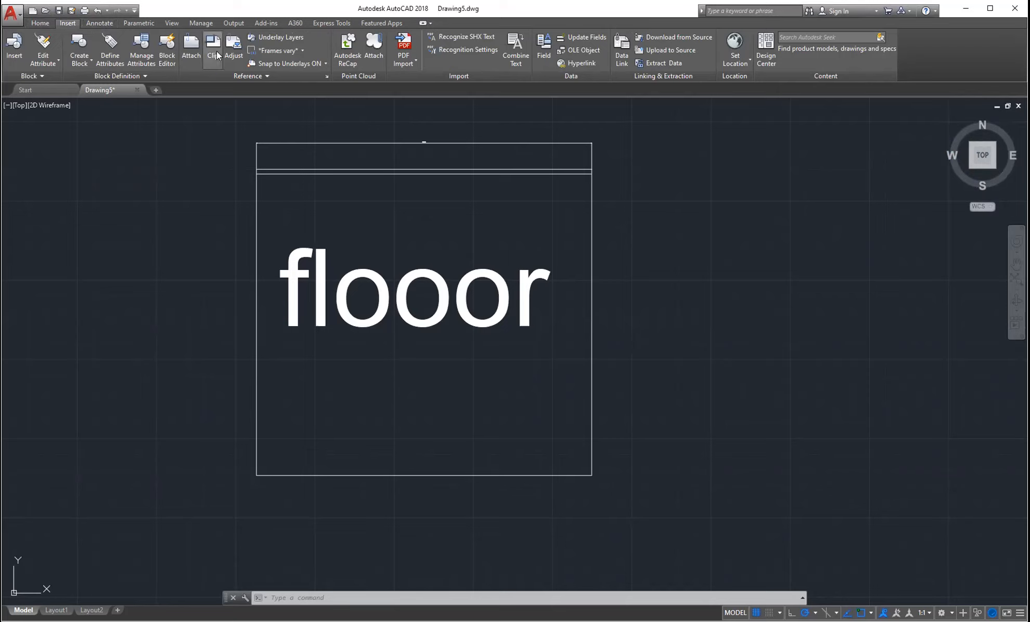
{"action": "left_click", "coordinate": [43, 24]}
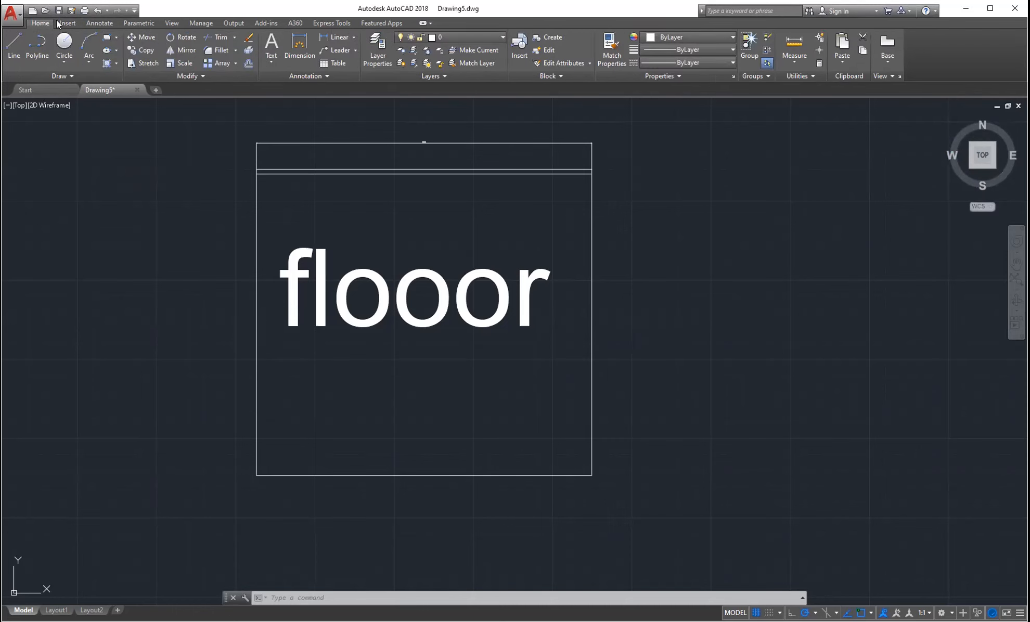
{"action": "left_click", "coordinate": [64, 22]}
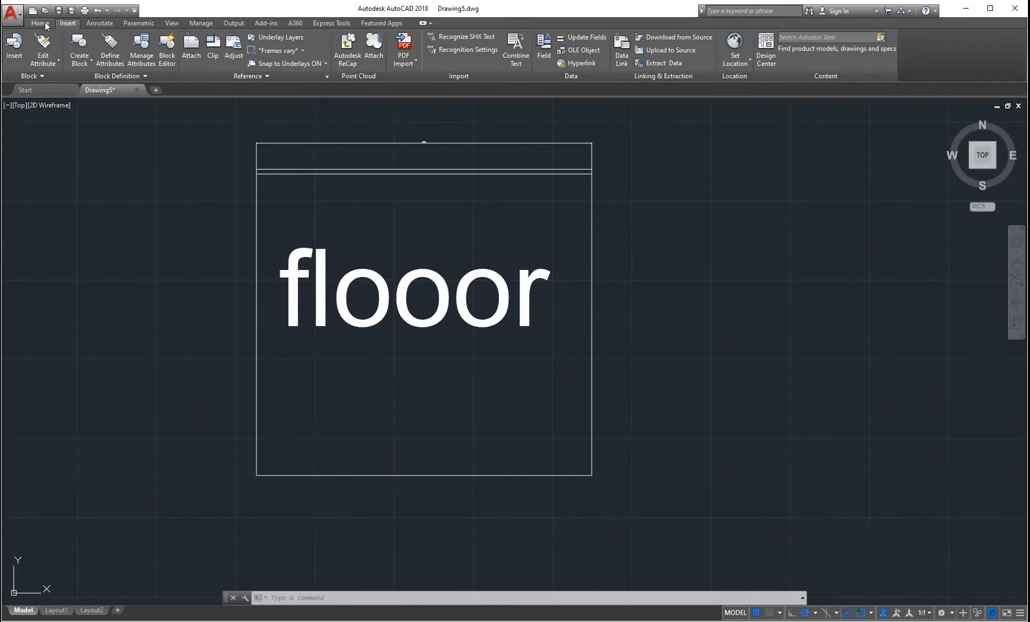
{"action": "left_click", "coordinate": [42, 23]}
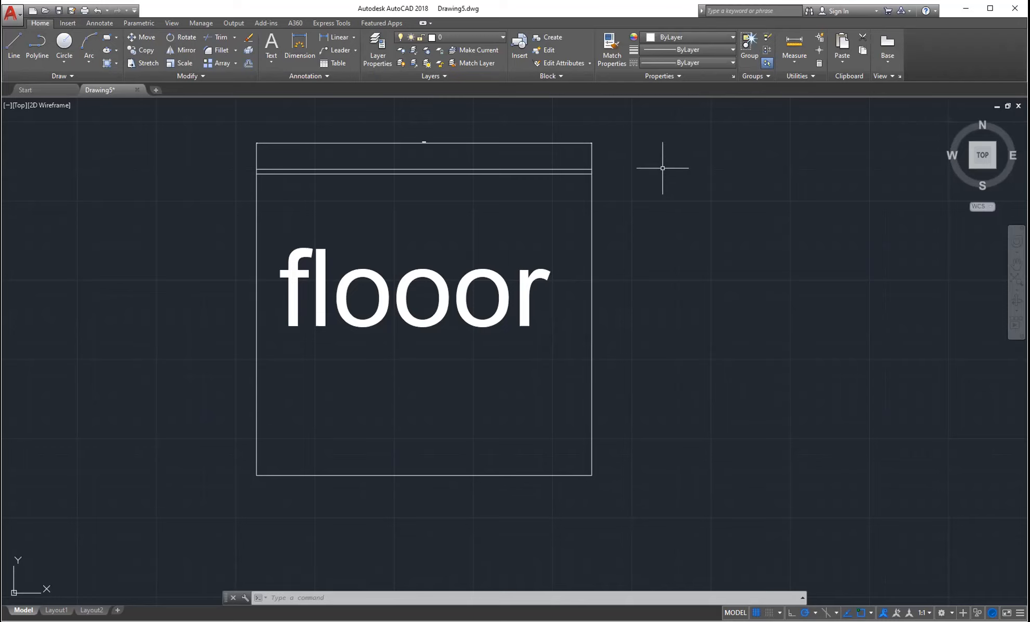
- Pan the view slightly so the labelled rectangle moves a little to the right
{"action": "middle_click_drag", "start_coordinate": [523, 275], "coordinate": [533, 271]}
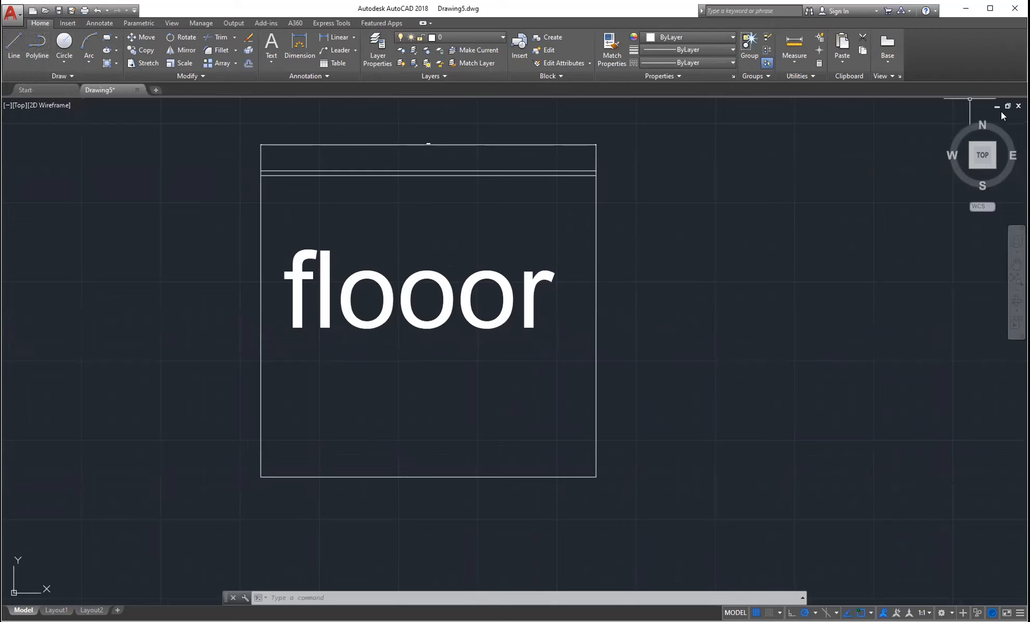
{"action": "mouse_move", "coordinate": [981, 169]}
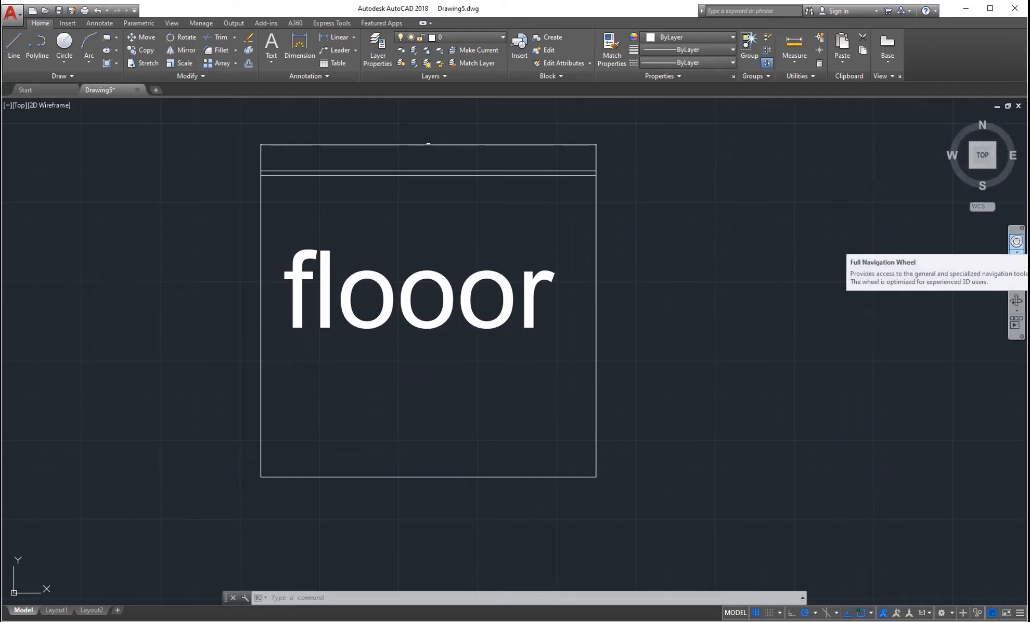
- Zoom out using the navigation wheel and mouse wheel until the flooor rectangle sits smaller and centred
{"action": "left_click", "coordinate": [1015, 242]}
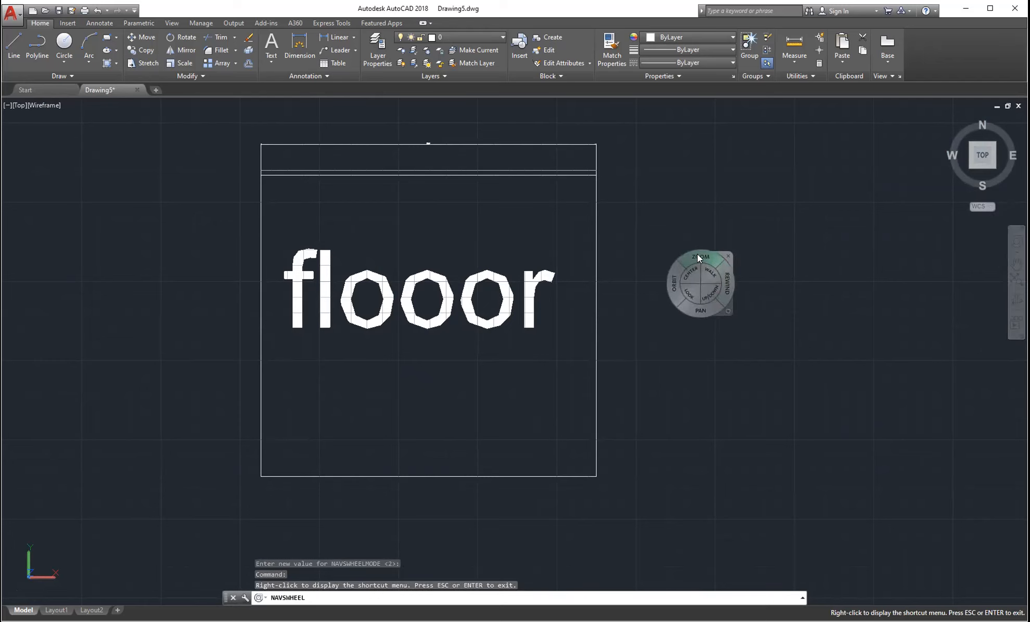
{"action": "mouse_move", "coordinate": [698, 257]}
{"action": "left_mouse_down"}
{"action": "mouse_move", "coordinate": [696, 248]}
{"action": "mouse_move", "coordinate": [696, 258]}
{"action": "left_mouse_up"}
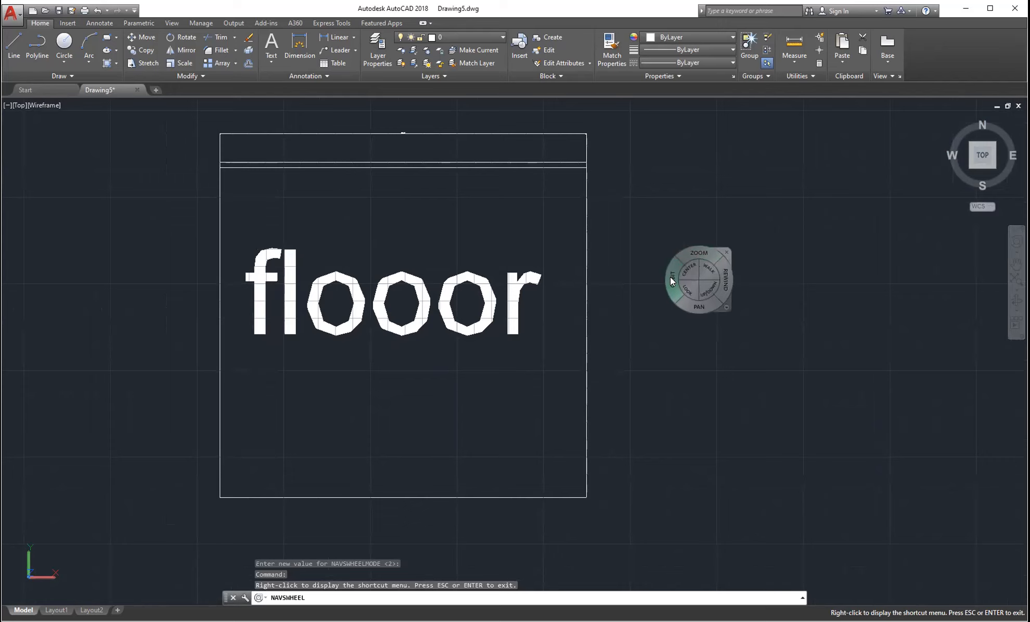
{"action": "mouse_move", "coordinate": [694, 307]}
{"action": "left_mouse_down"}
{"action": "mouse_move", "coordinate": [708, 300]}
{"action": "mouse_move", "coordinate": [728, 317]}
{"action": "left_mouse_up"}
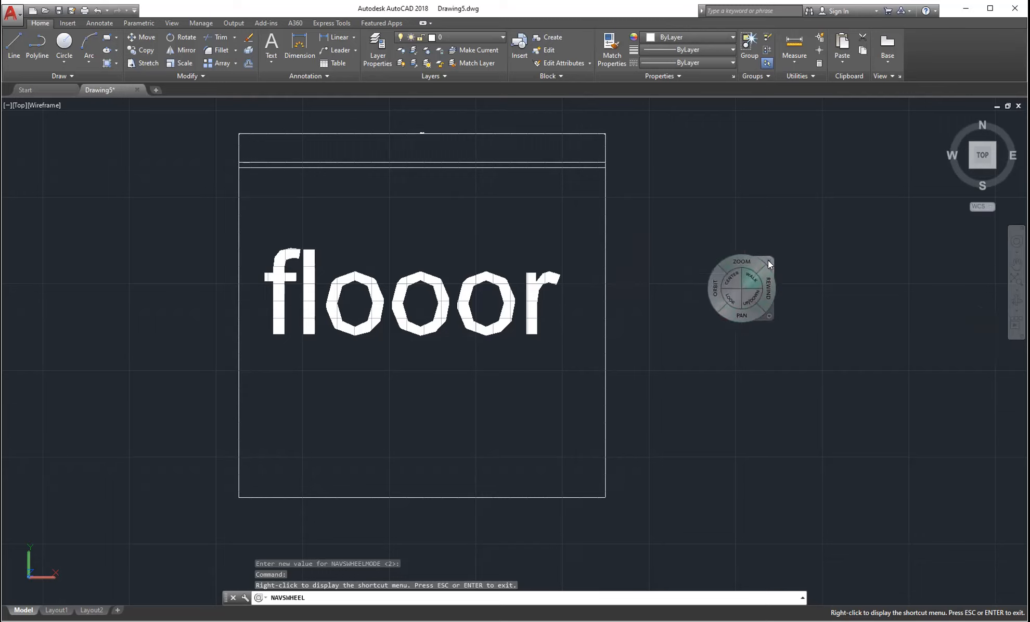
{"action": "left_click", "coordinate": [770, 257]}
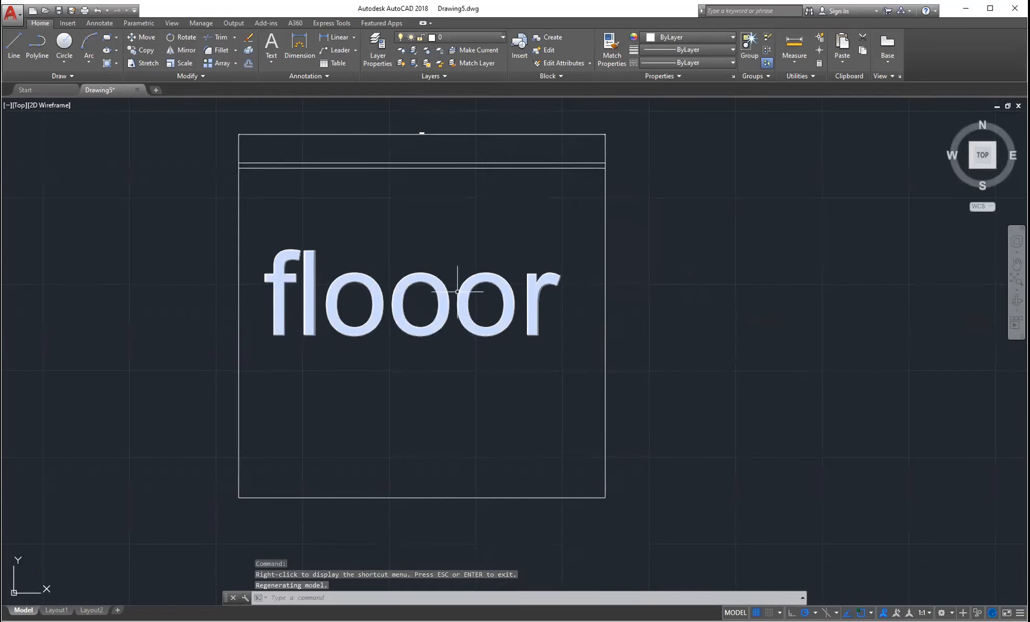
{"action": "middle_click_drag", "start_coordinate": [423, 253], "coordinate": [494, 246]}
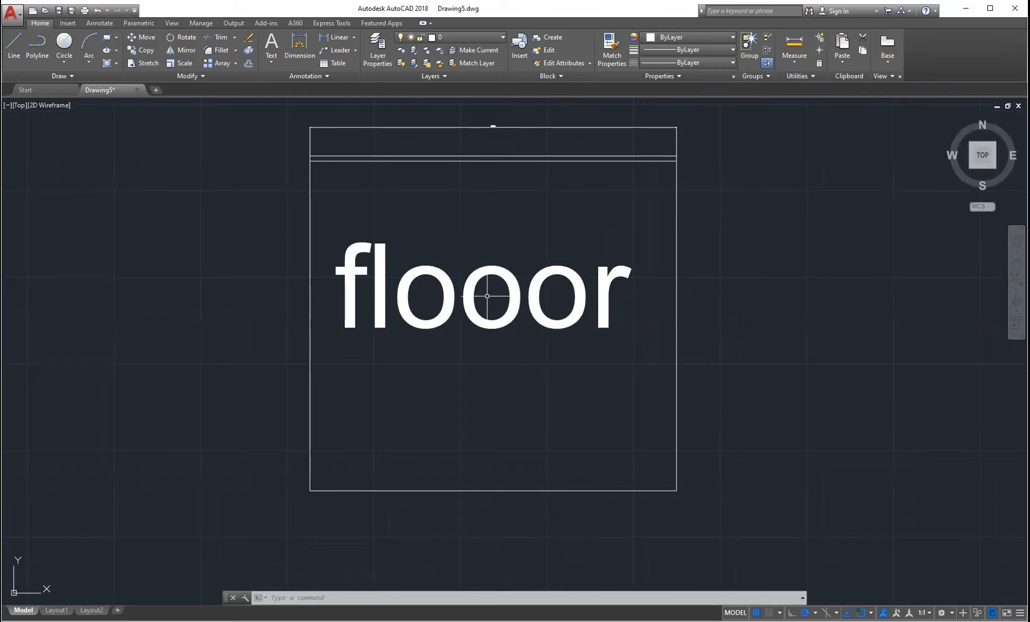
{"action": "scroll", "coordinate": [484, 305], "scroll_direction": "up", "scroll_amount": 3}
{"action": "scroll", "coordinate": [487, 296], "scroll_direction": "up", "scroll_amount": 2}
{"action": "scroll", "coordinate": [487, 296], "scroll_direction": "down", "scroll_amount": 5}
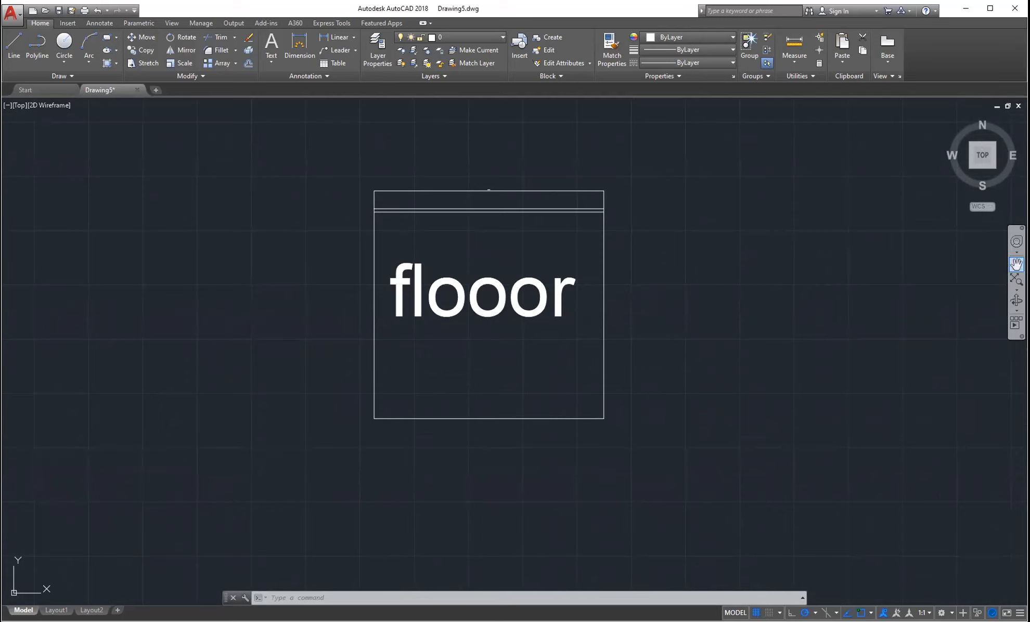
- Pan the flooor box left and down, end Pan, then nudge the view slightly
{"action": "left_click", "coordinate": [1015, 264]}
{"action": "mouse_move", "coordinate": [751, 268]}
{"action": "left_mouse_down"}
{"action": "mouse_move", "coordinate": [659, 274]}
{"action": "mouse_move", "coordinate": [720, 294]}
{"action": "mouse_move", "coordinate": [724, 280]}
{"action": "left_mouse_up"}
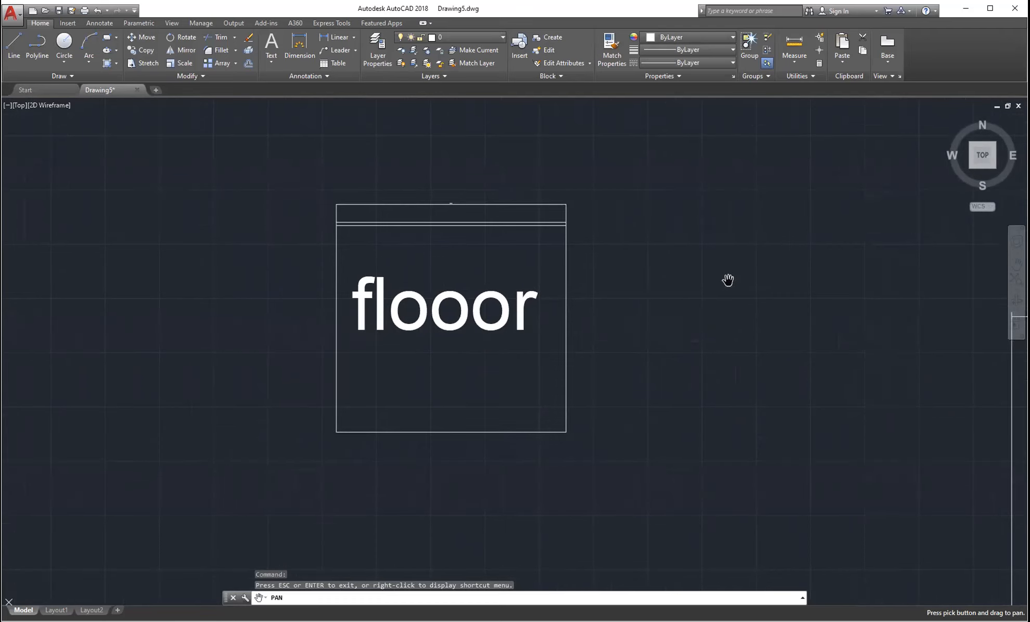
{"action": "key", "text": "Escape"}
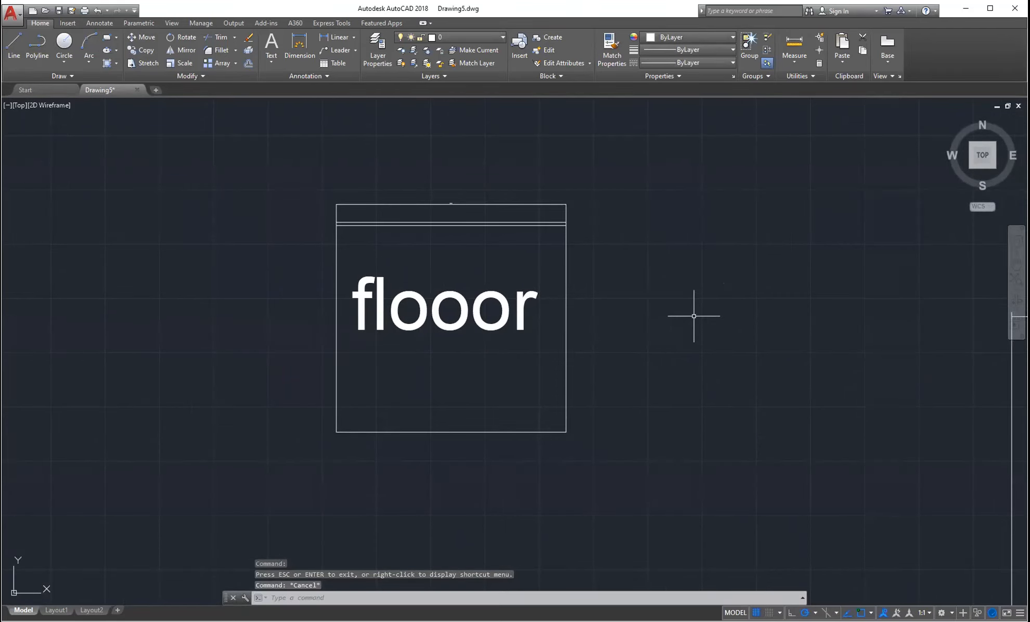
{"action": "mouse_move", "coordinate": [681, 301]}
{"action": "middle_mouse_down"}
{"action": "mouse_move", "coordinate": [640, 309]}
{"action": "mouse_move", "coordinate": [611, 285]}
{"action": "mouse_move", "coordinate": [664, 290]}
{"action": "mouse_move", "coordinate": [664, 276]}
{"action": "mouse_move", "coordinate": [725, 265]}
{"action": "mouse_move", "coordinate": [710, 279]}
{"action": "mouse_move", "coordinate": [706, 259]}
{"action": "mouse_move", "coordinate": [671, 292]}
{"action": "mouse_move", "coordinate": [368, 242]}
{"action": "mouse_move", "coordinate": [568, 320]}
{"action": "mouse_move", "coordinate": [575, 446]}
{"action": "mouse_move", "coordinate": [856, 363]}
{"action": "mouse_move", "coordinate": [685, 420]}
{"action": "mouse_move", "coordinate": [766, 303]}
{"action": "mouse_move", "coordinate": [745, 292]}
{"action": "middle_mouse_up"}
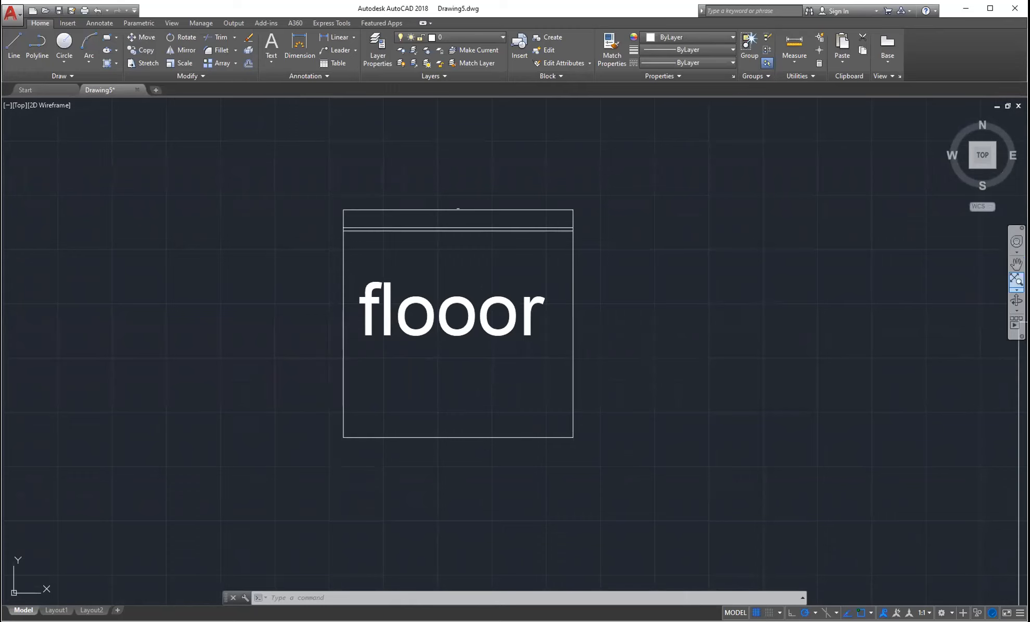
- Zoom to extents to show all five rectangles, then close in on the row of three empty ones
{"action": "left_click", "coordinate": [1016, 281]}
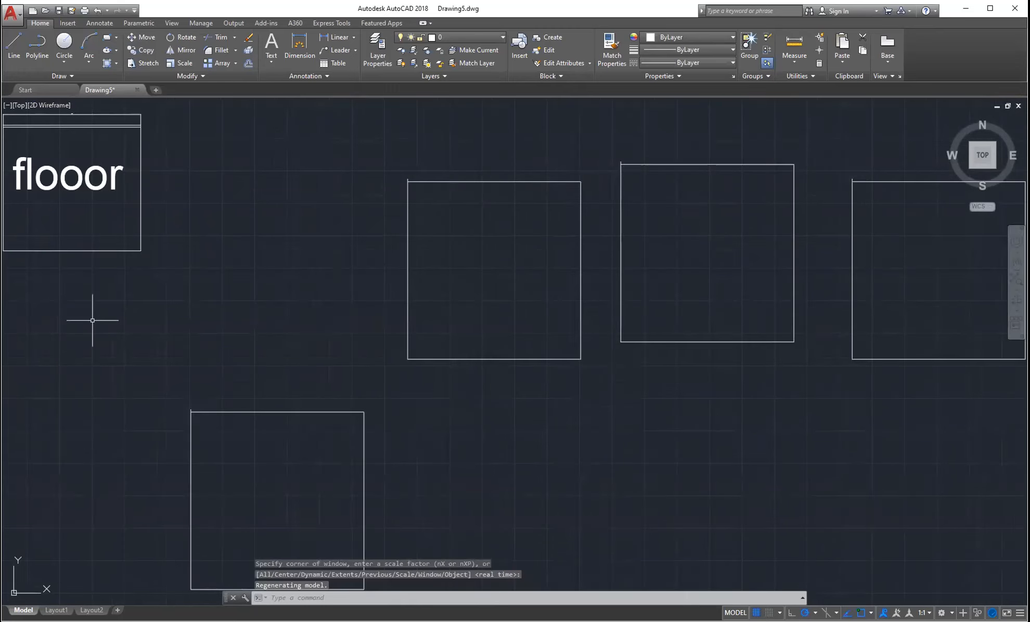
{"action": "scroll", "coordinate": [422, 209], "scroll_direction": "down", "scroll_amount": 2}
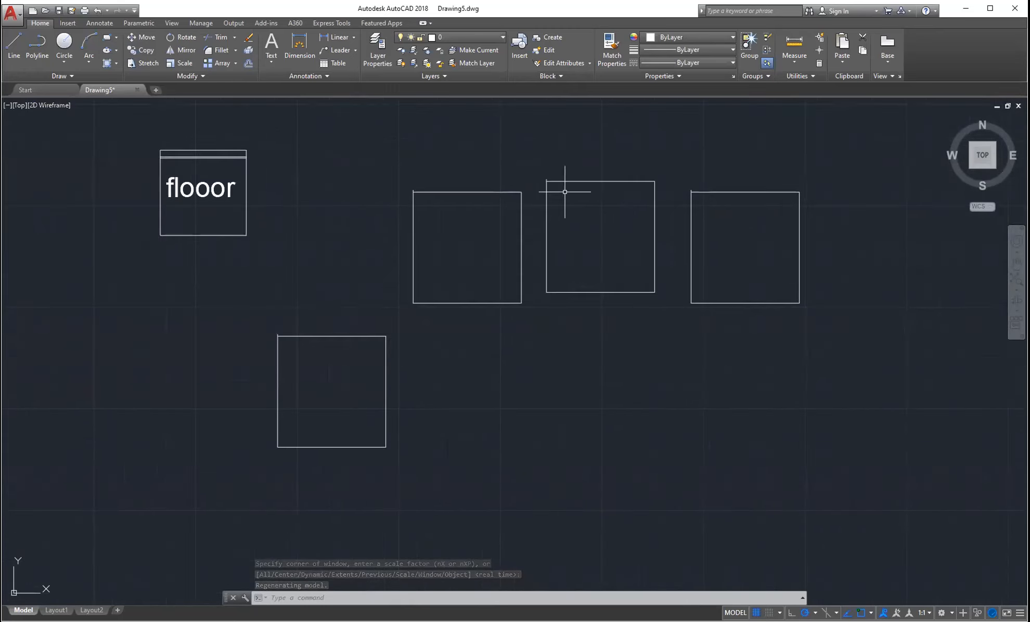
{"action": "scroll", "coordinate": [564, 192], "scroll_direction": "up", "scroll_amount": 2}
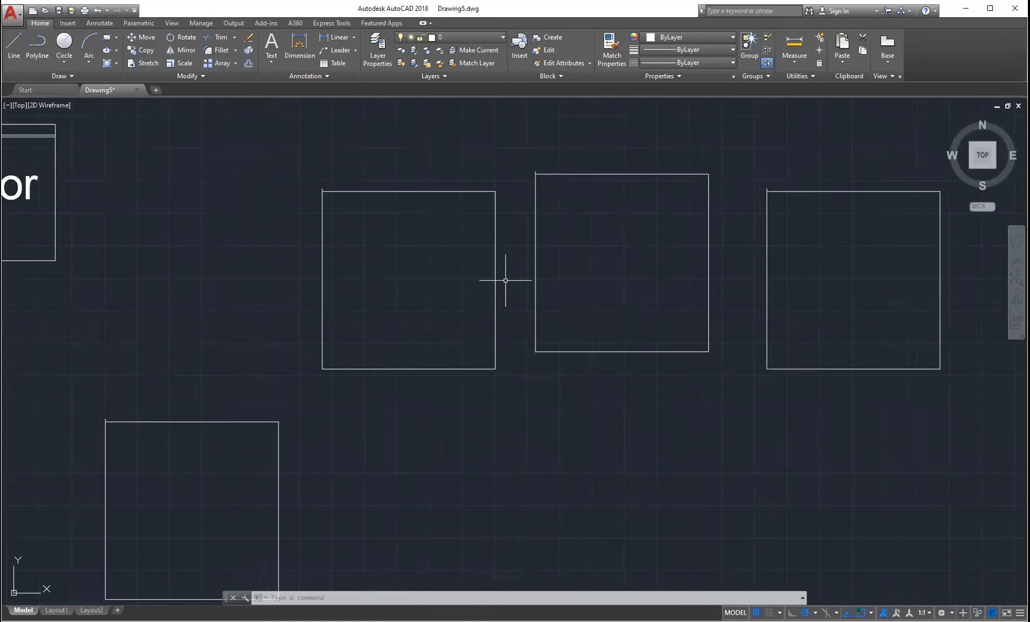
{"action": "scroll", "coordinate": [593, 246], "scroll_direction": "up", "scroll_amount": 4}
{"action": "scroll", "coordinate": [617, 219], "scroll_direction": "down", "scroll_amount": 2}
{"action": "mouse_move", "coordinate": [568, 246]}
{"action": "middle_mouse_down"}
{"action": "mouse_move", "coordinate": [438, 252]}
{"action": "mouse_move", "coordinate": [482, 223]}
{"action": "middle_mouse_up"}
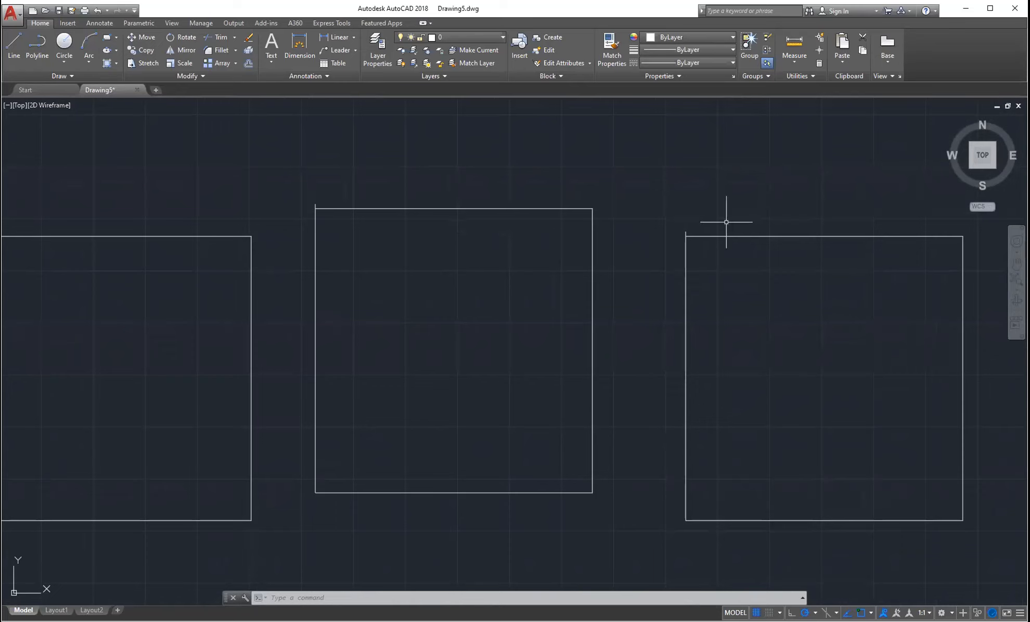
{"action": "middle_click", "coordinate": [657, 180]}
{"action": "middle_click", "coordinate": [657, 180]}
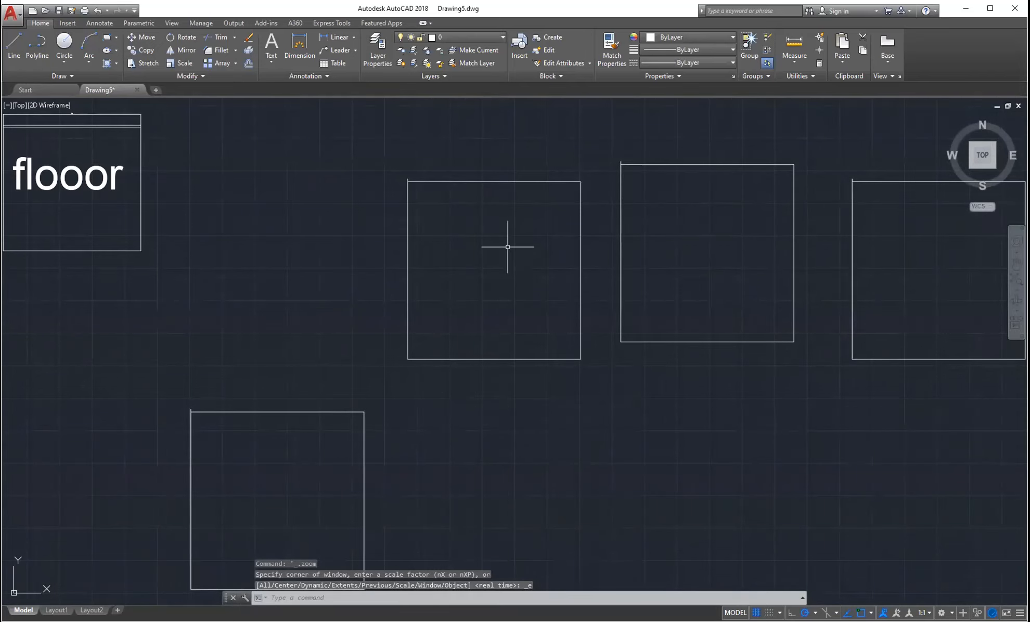
{"action": "scroll", "coordinate": [508, 244], "scroll_direction": "up", "scroll_amount": 4}
{"action": "scroll", "coordinate": [510, 240], "scroll_direction": "down", "scroll_amount": 2}
{"action": "middle_click_drag", "start_coordinate": [755, 224], "coordinate": [756, 228]}
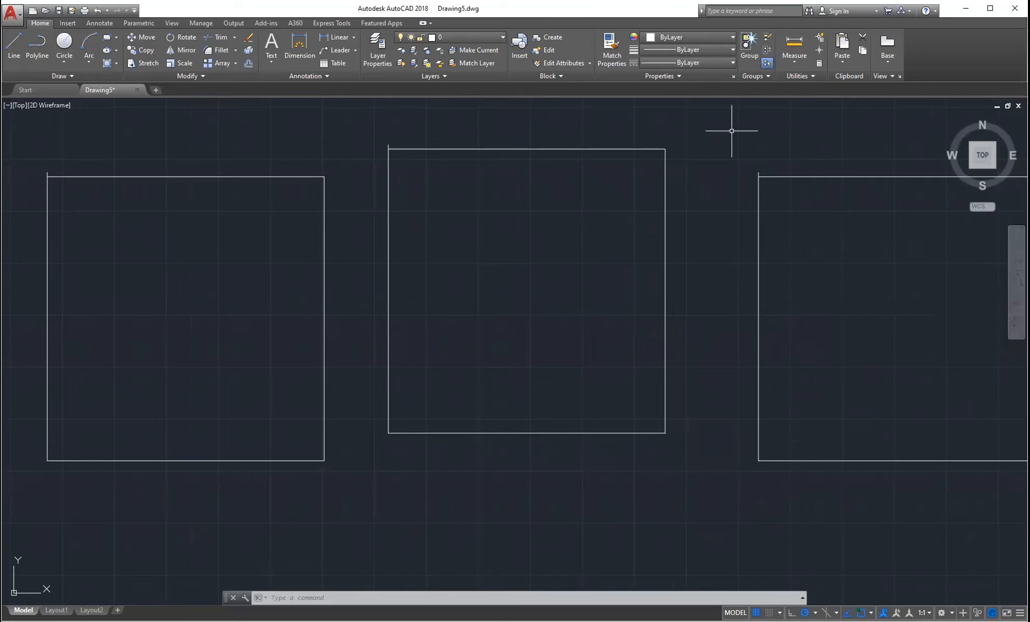
{"action": "middle_click_drag", "start_coordinate": [711, 233], "coordinate": [705, 201]}
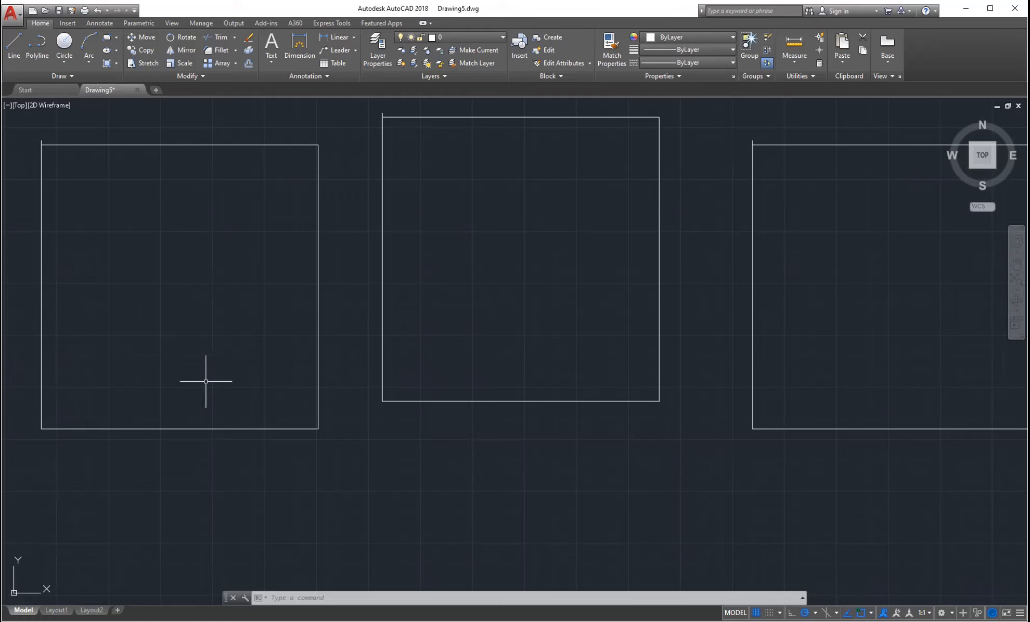
{"action": "middle_click_drag", "start_coordinate": [409, 295], "coordinate": [420, 300]}
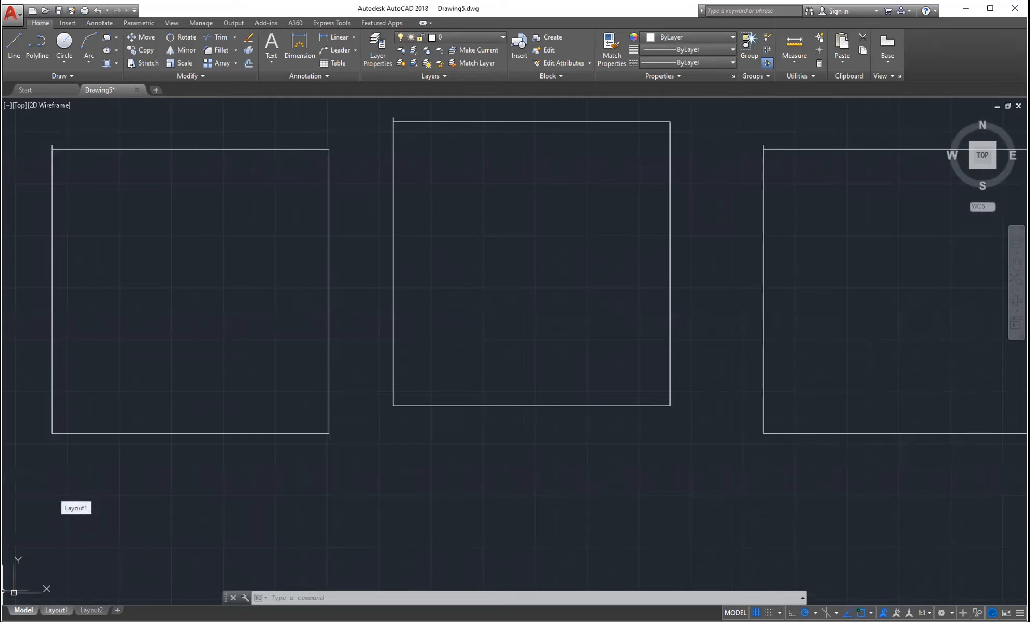
{"action": "mouse_move", "coordinate": [56, 610]}
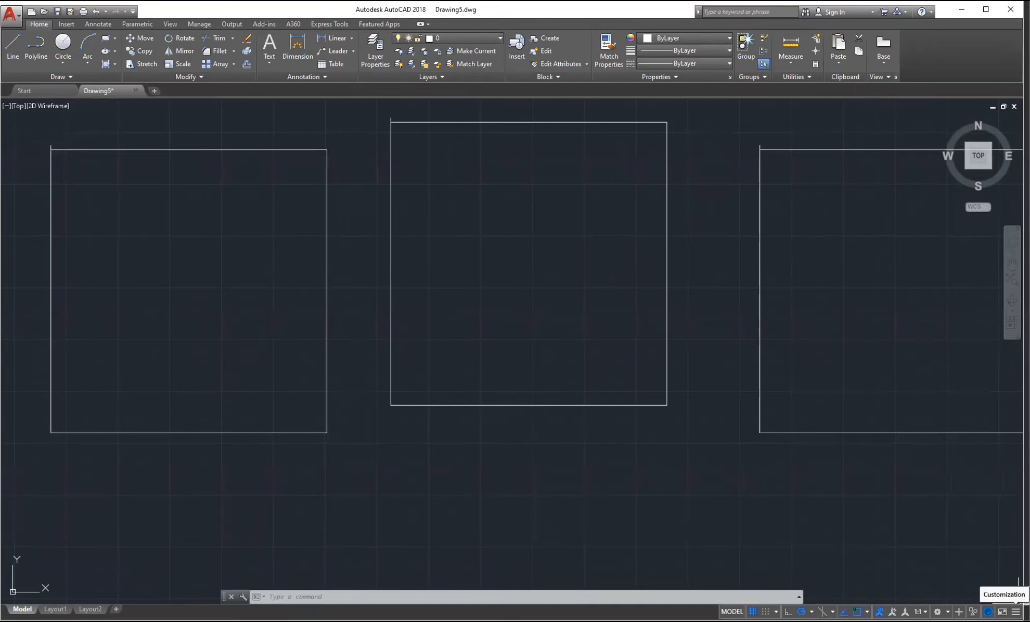
- Show the status-bar Customization list of toggles, close it, and show it again
{"action": "left_click", "coordinate": [1015, 611]}
{"action": "left_click", "coordinate": [1016, 611]}
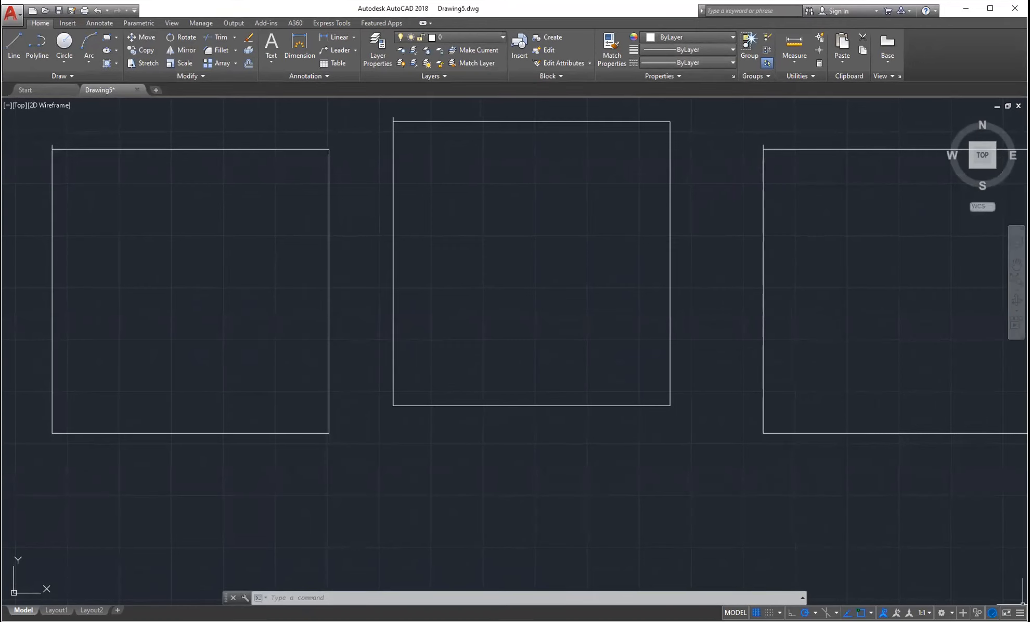
{"action": "left_click", "coordinate": [1019, 613]}
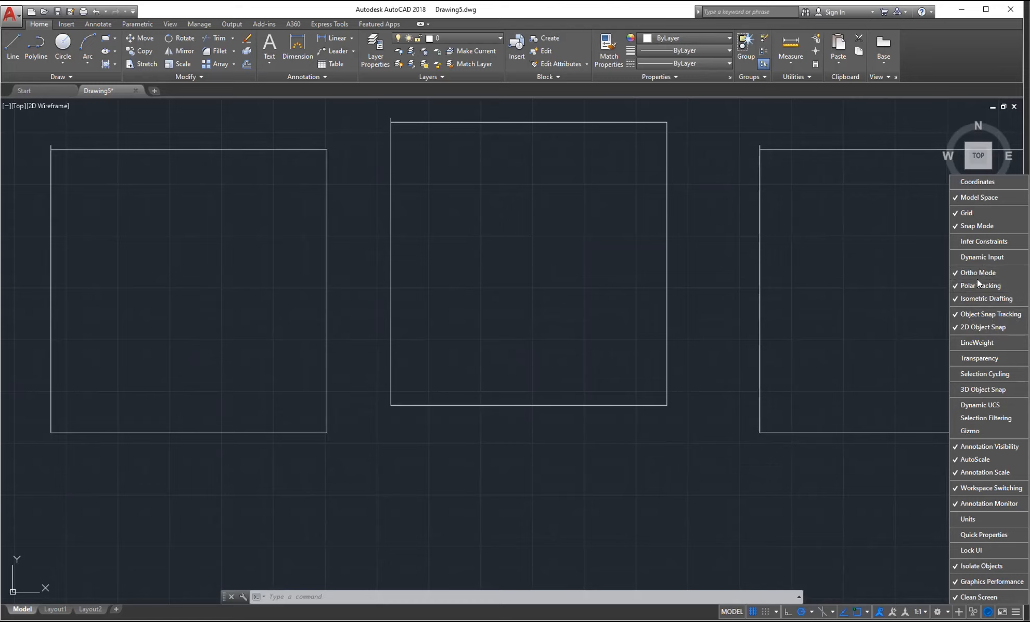
- Tick and untick Dynamic Input twice so it stays hidden, then close the toggle list
{"action": "left_click", "coordinate": [958, 258]}
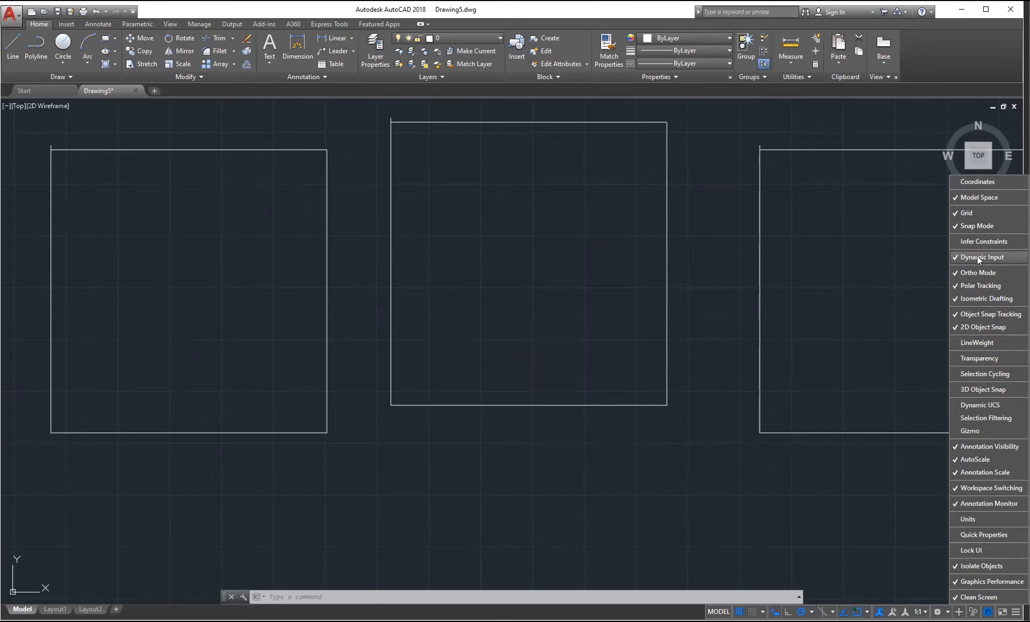
{"action": "left_click", "coordinate": [978, 257]}
{"action": "left_click", "coordinate": [977, 257]}
{"action": "left_click", "coordinate": [986, 257]}
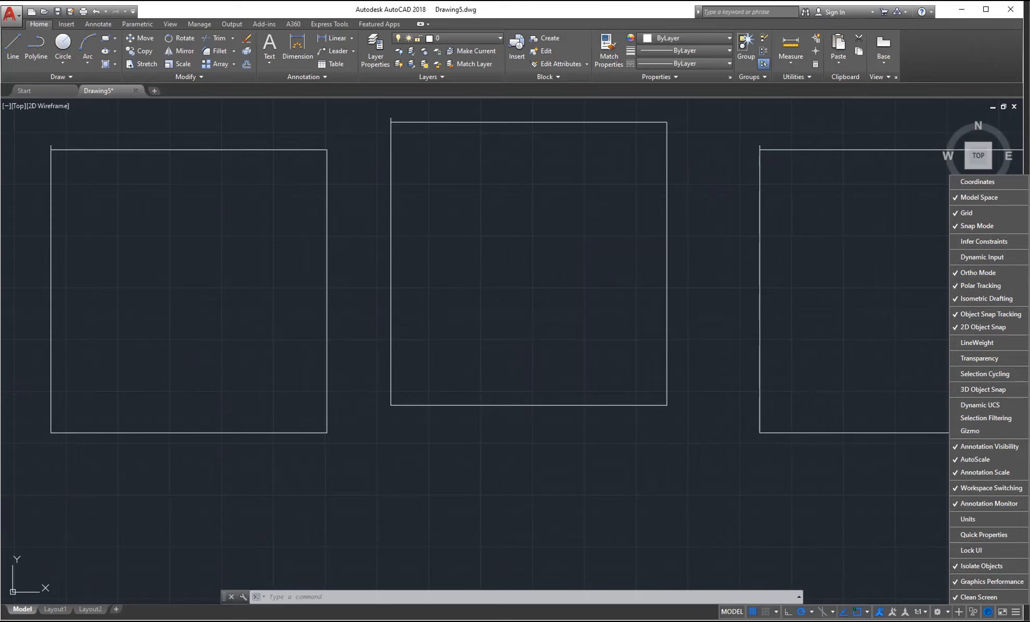
{"action": "left_click", "coordinate": [1014, 612]}
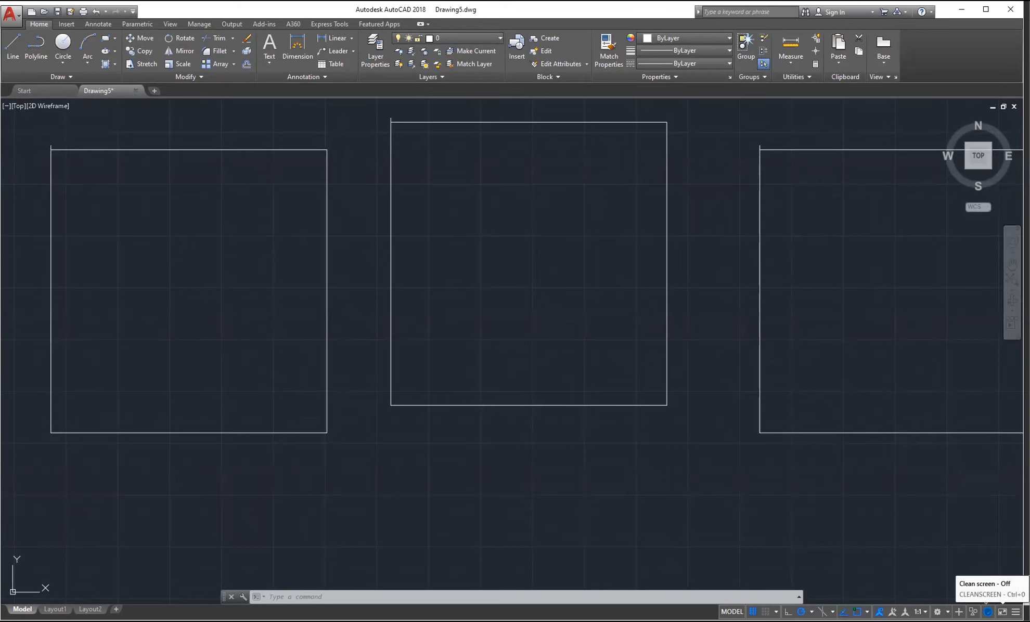
- Switch Clean Screen on and off, pan the rectangles slightly lower, and end with Clean Screen off
{"action": "left_click", "coordinate": [987, 612]}
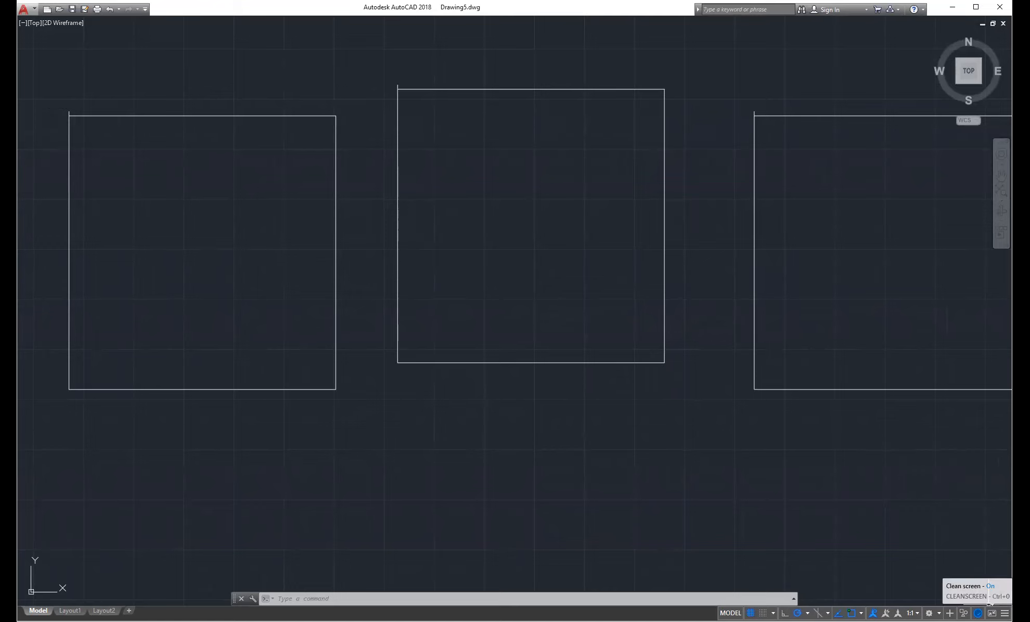
{"action": "left_click", "coordinate": [991, 610]}
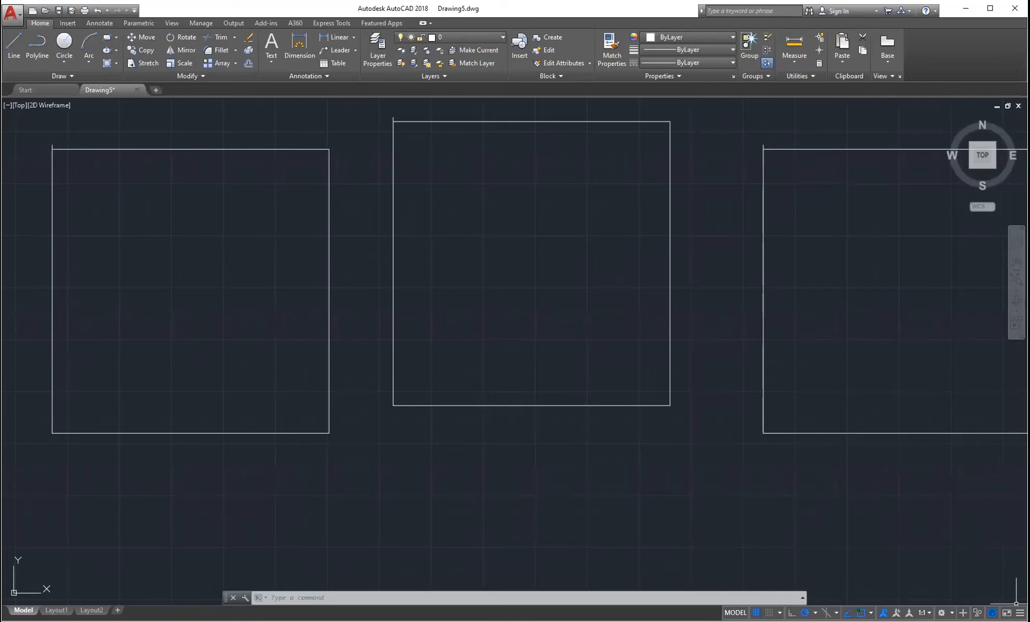
{"action": "left_click", "coordinate": [1006, 612]}
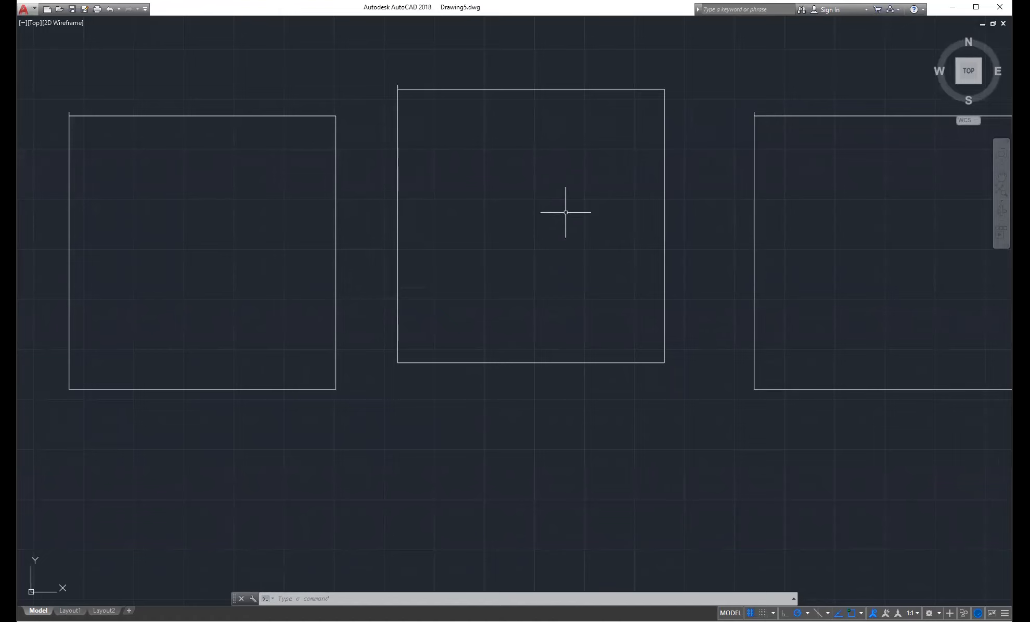
{"action": "middle_click_drag", "start_coordinate": [569, 197], "coordinate": [575, 214]}
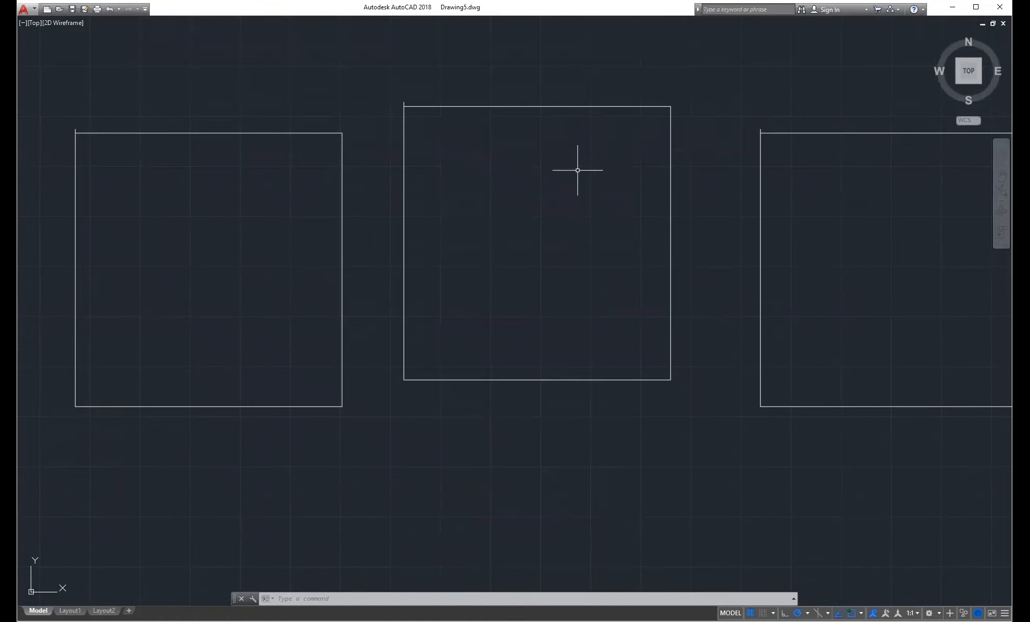
{"action": "left_click", "coordinate": [992, 613]}
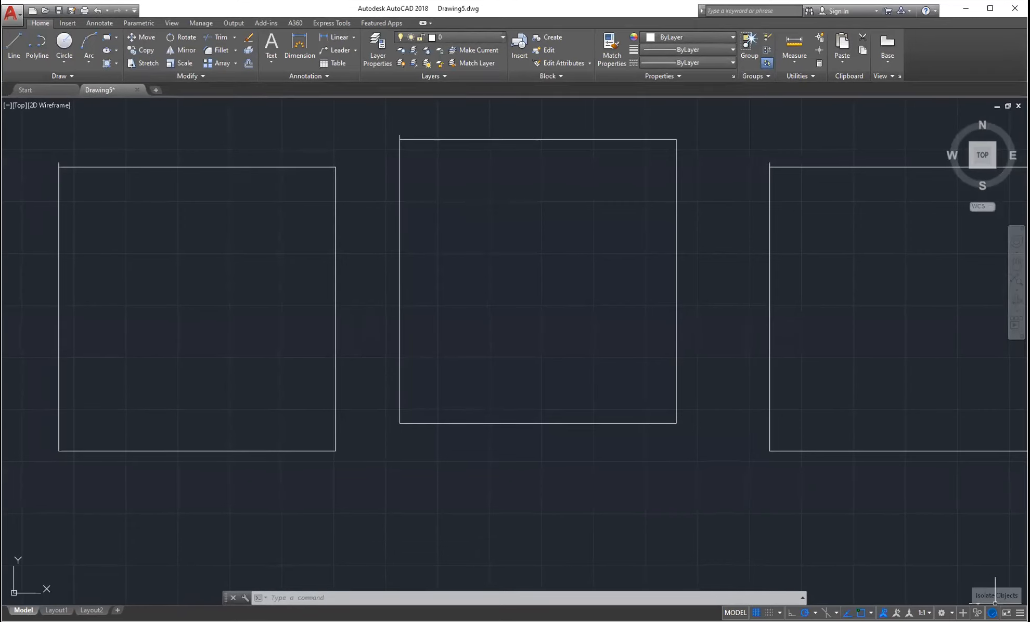
- Check the Isolate Objects options, turn Annotation Monitor on then off, and show the workspaces list
{"action": "left_click", "coordinate": [977, 613]}
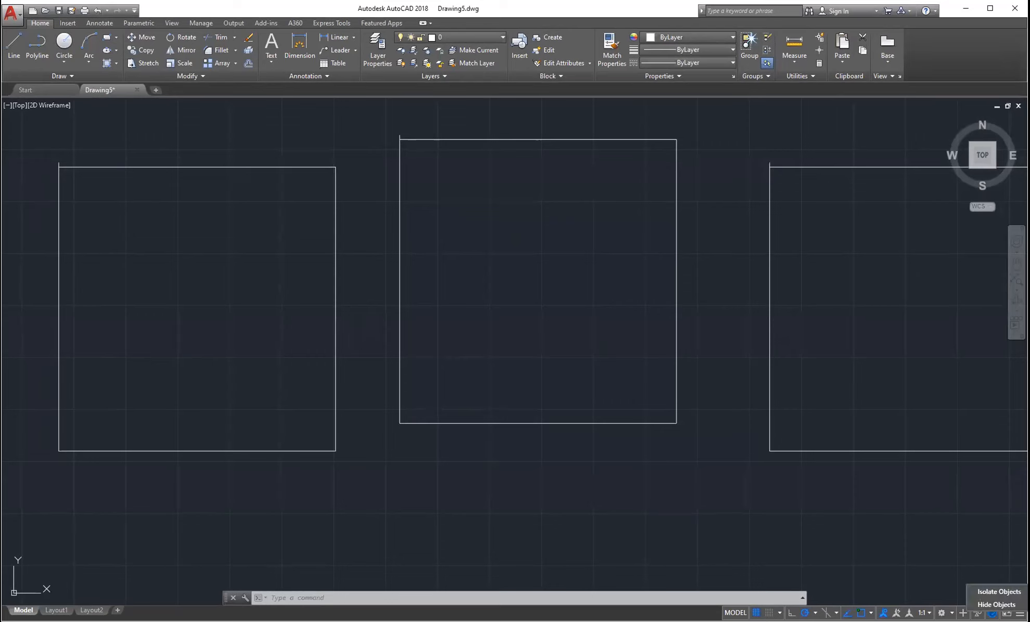
{"action": "left_click", "coordinate": [956, 532]}
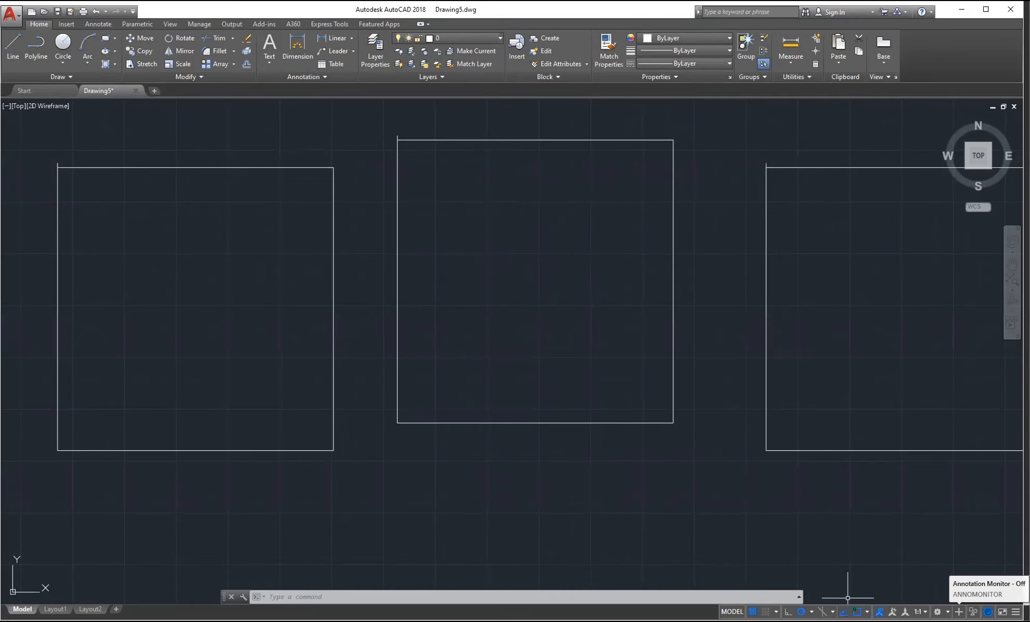
{"action": "left_click", "coordinate": [959, 612]}
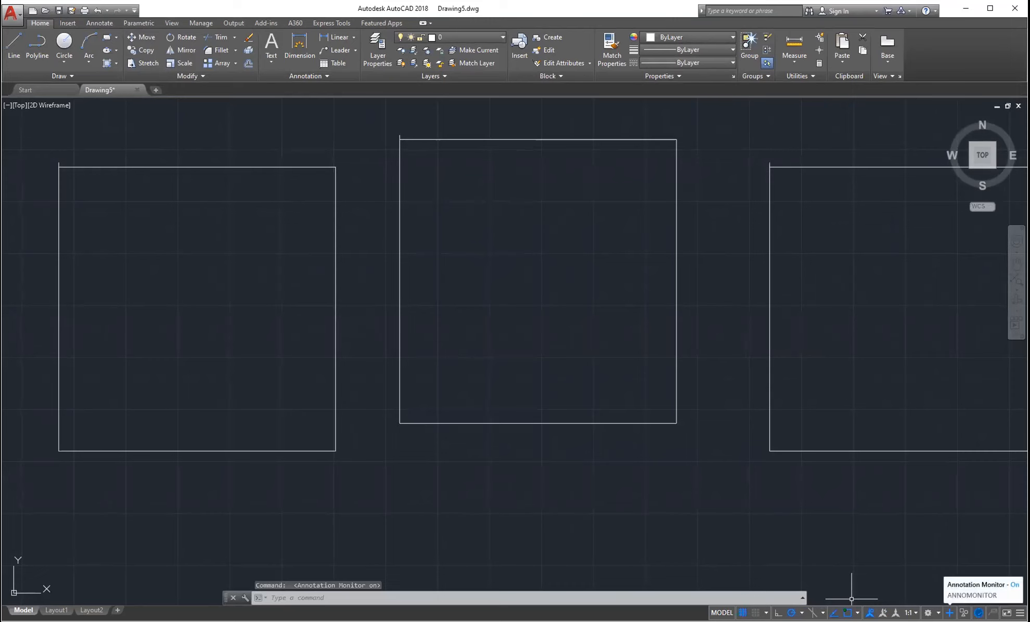
{"action": "left_click", "coordinate": [949, 613]}
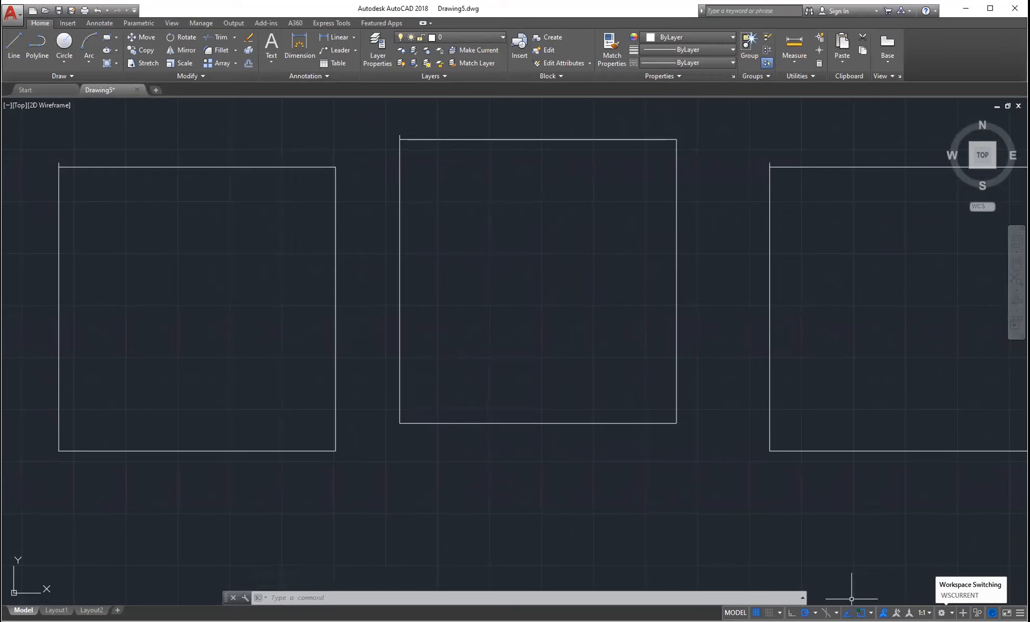
{"action": "left_click", "coordinate": [942, 613]}
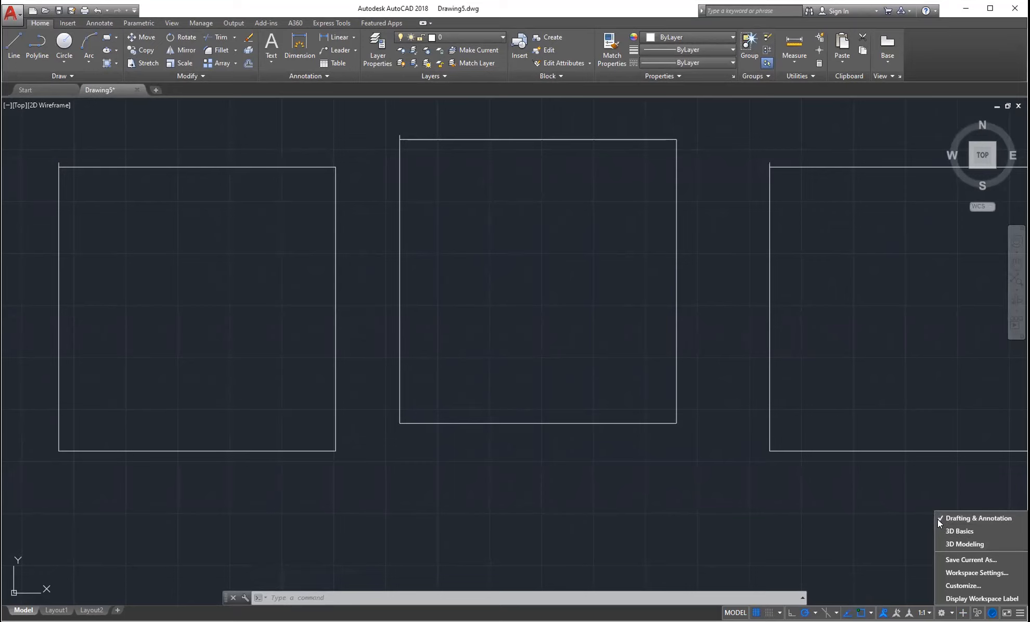
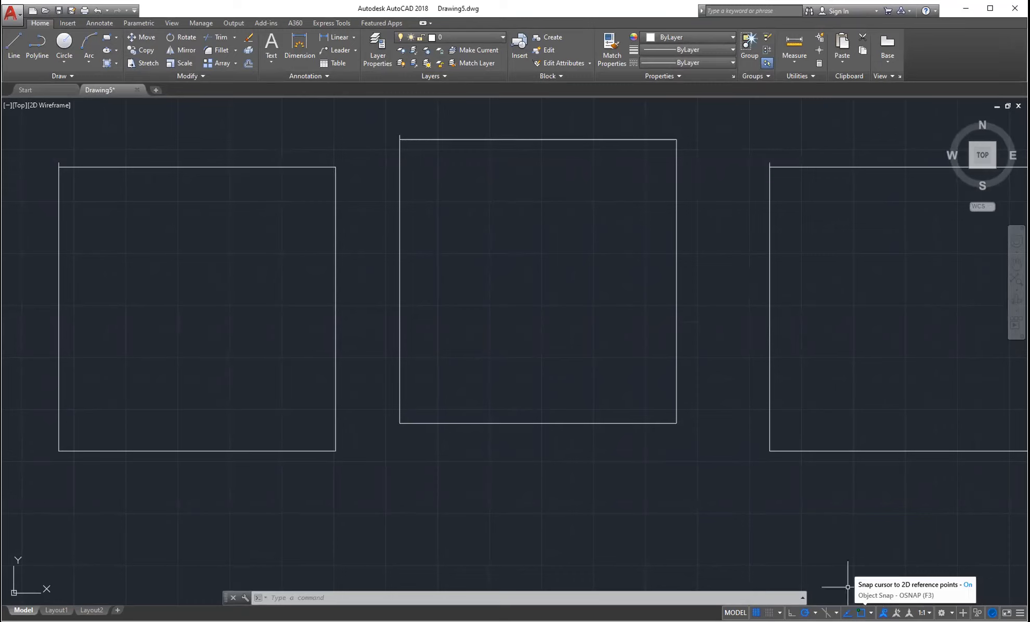
- Zoom out and draw a diagonal line above the row of squares
{"action": "scroll", "coordinate": [632, 356], "scroll_direction": "down", "scroll_amount": 4}
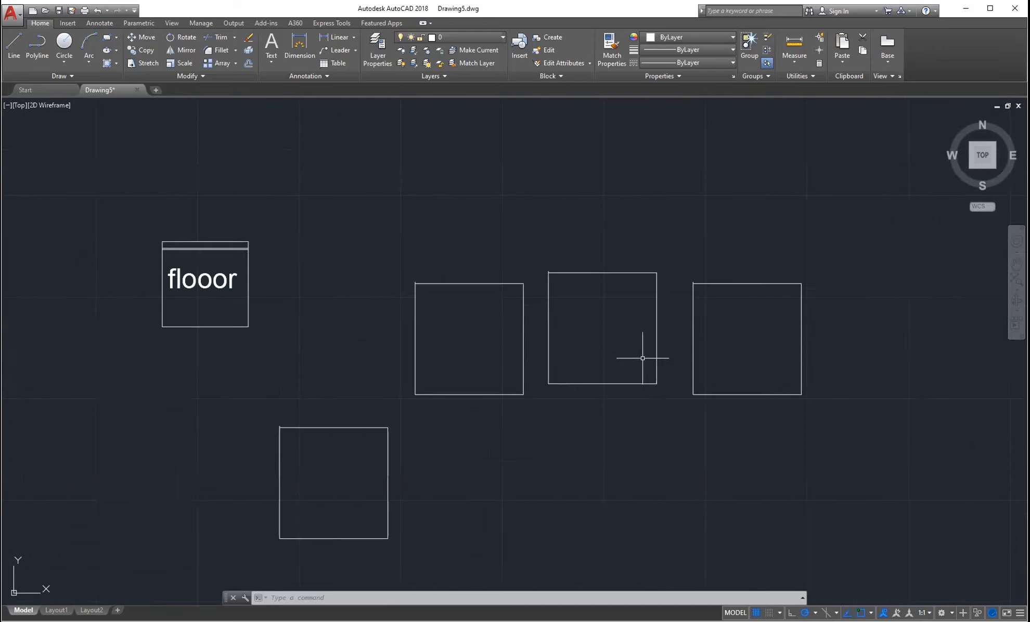
{"action": "left_click", "coordinate": [9, 42]}
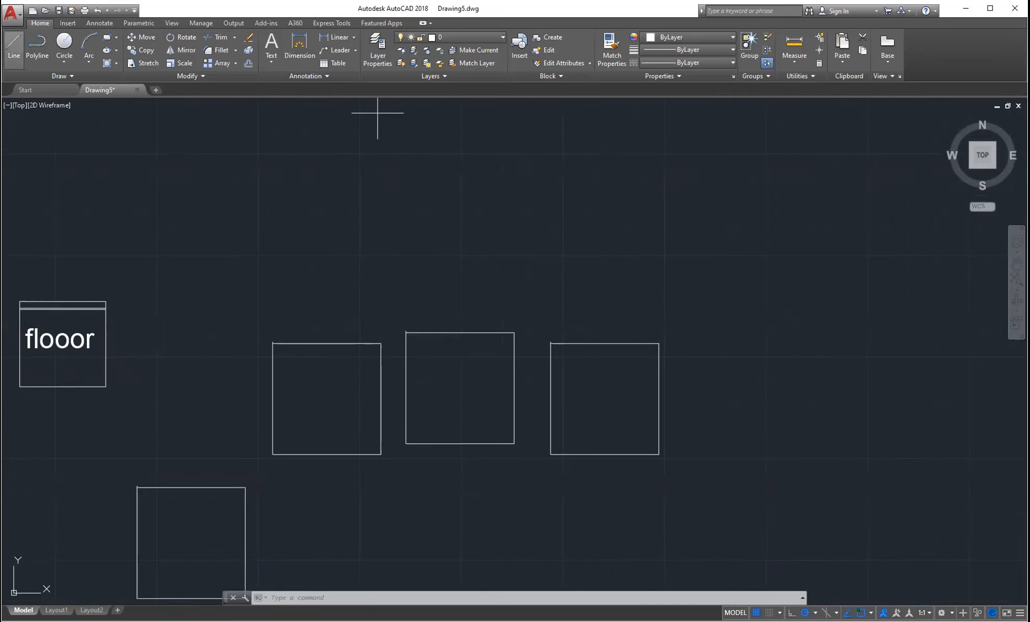
{"action": "left_click", "coordinate": [404, 222]}
{"action": "left_click", "coordinate": [510, 161]}
{"action": "key", "text": "Escape"}
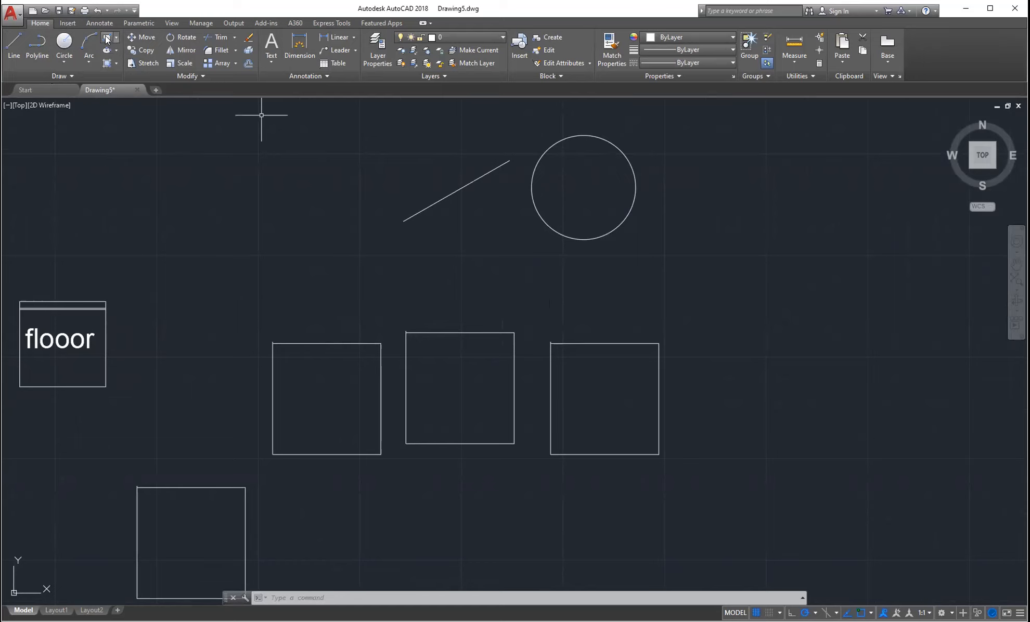
{"action": "left_click", "coordinate": [107, 40]}
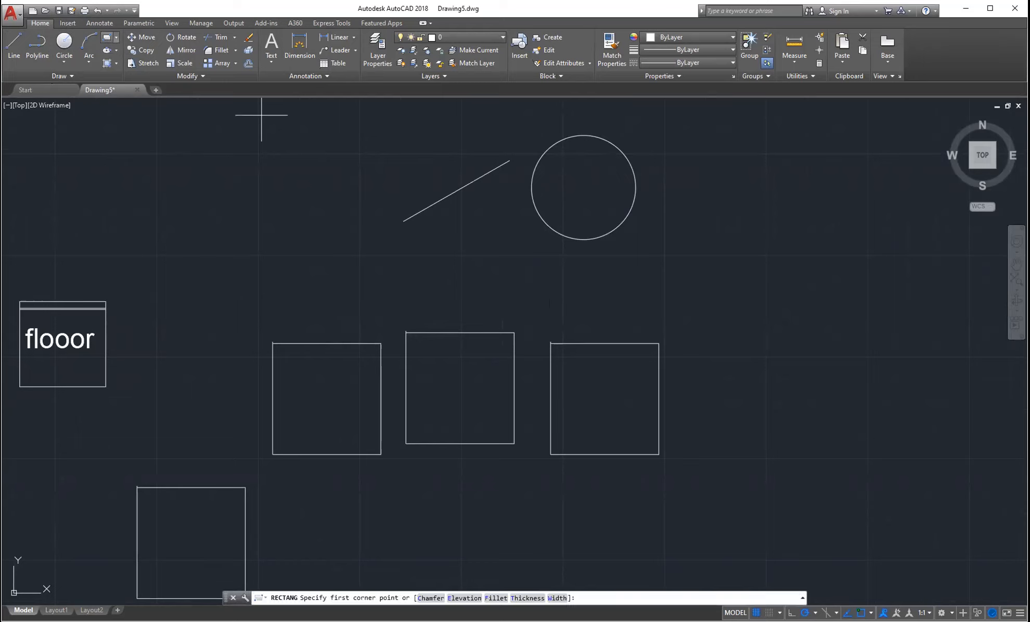
- Draw a rectangle right of the circle and select it to reposition beside the circle
{"action": "left_click", "coordinate": [729, 194]}
{"action": "left_click", "coordinate": [841, 269]}
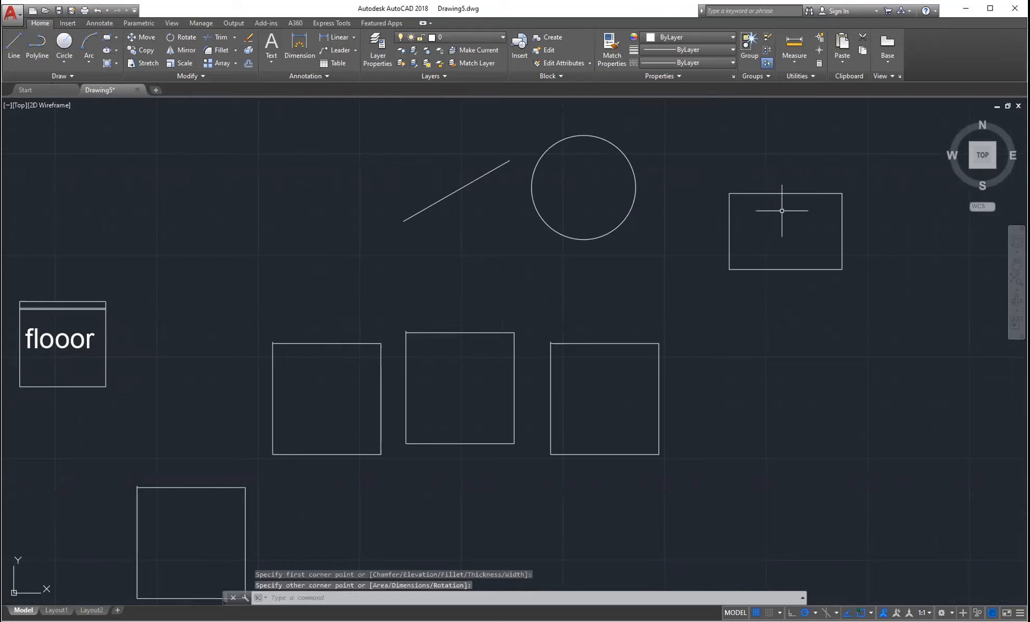
{"action": "left_click", "coordinate": [866, 174]}
{"action": "left_click", "coordinate": [811, 218]}
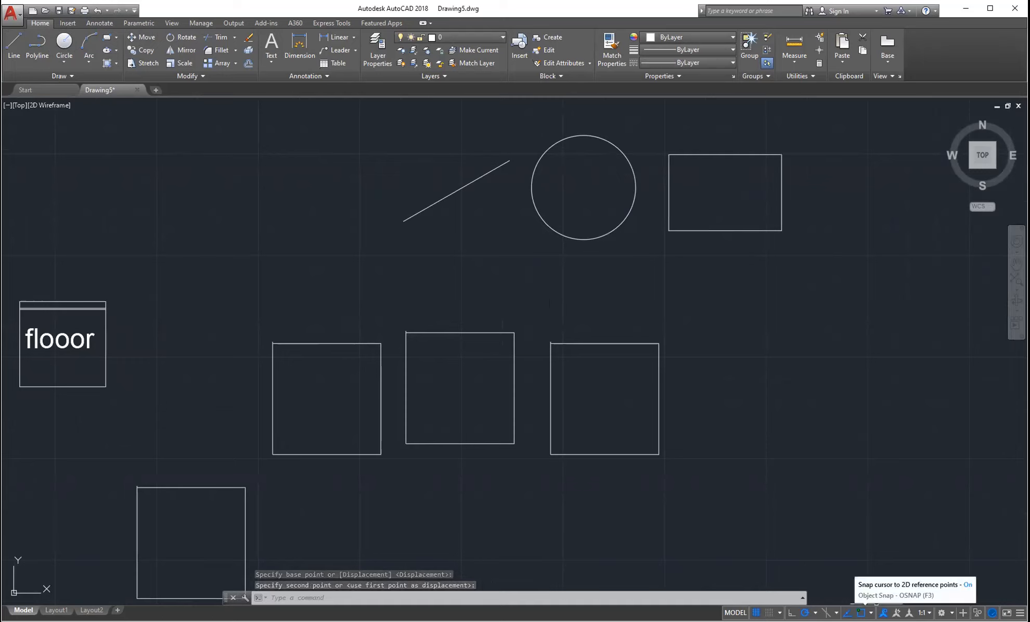
{"action": "left_click", "coordinate": [870, 613]}
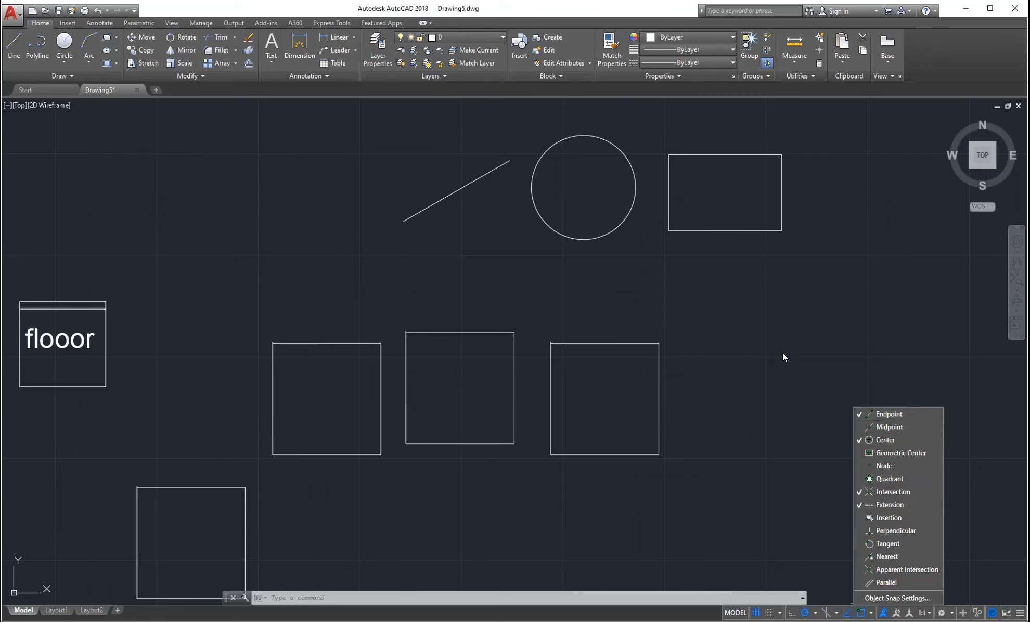
- Cancel the move and review the object snap modes before starting a line
{"action": "key", "text": "Escape"}
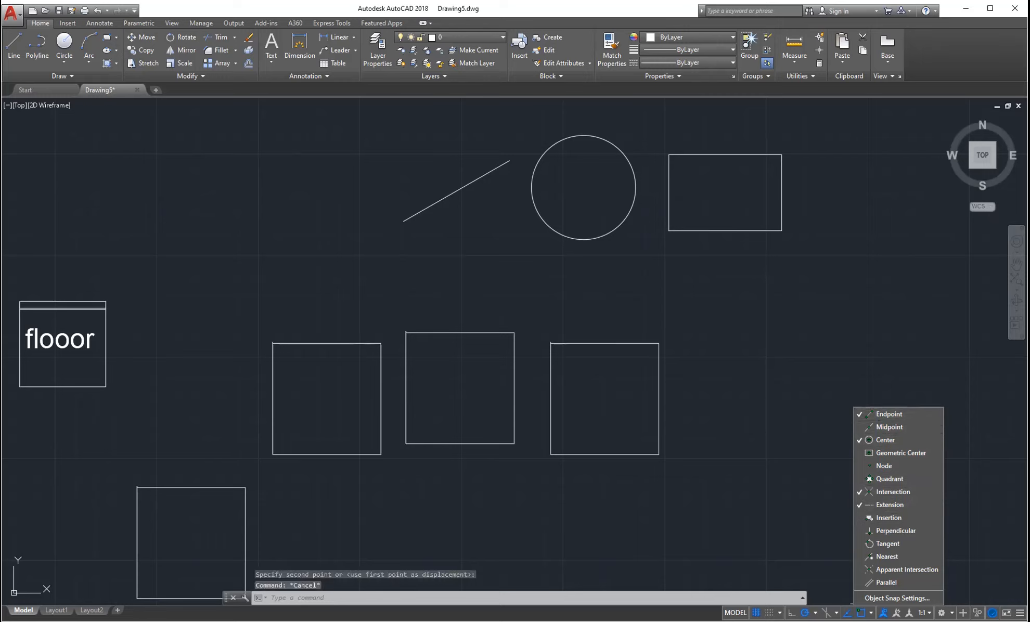
{"action": "left_click", "coordinate": [871, 612]}
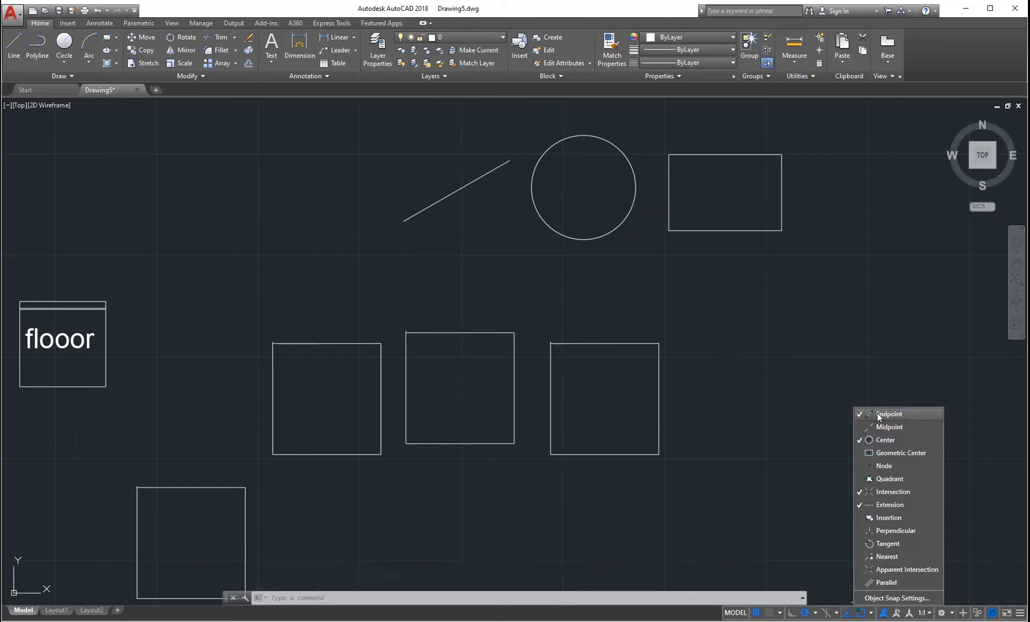
{"action": "key", "text": "Escape"}
{"action": "key", "text": "Escape"}
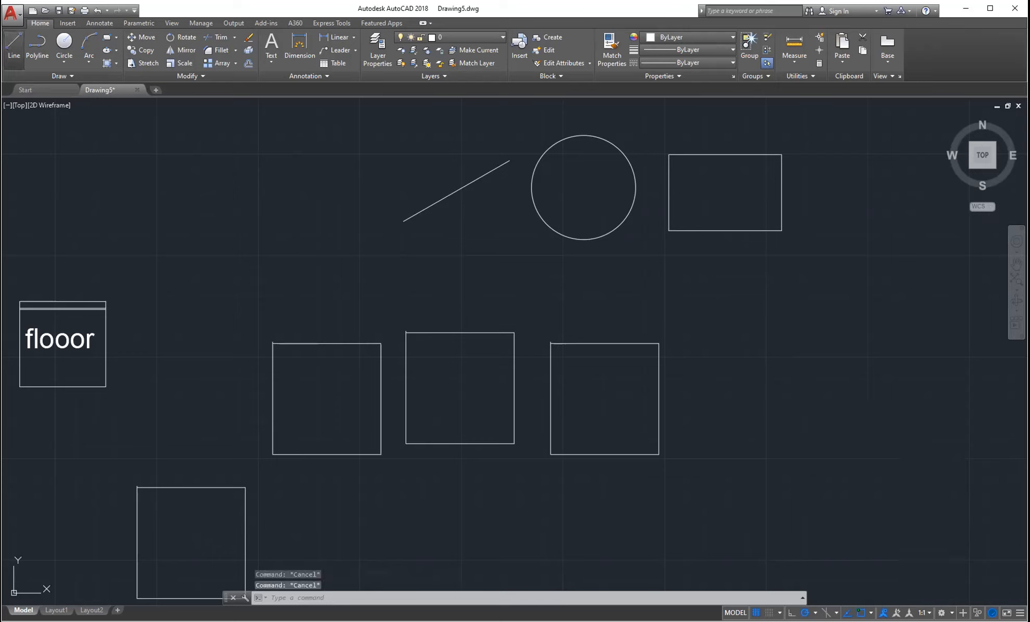
{"action": "left_click", "coordinate": [14, 46]}
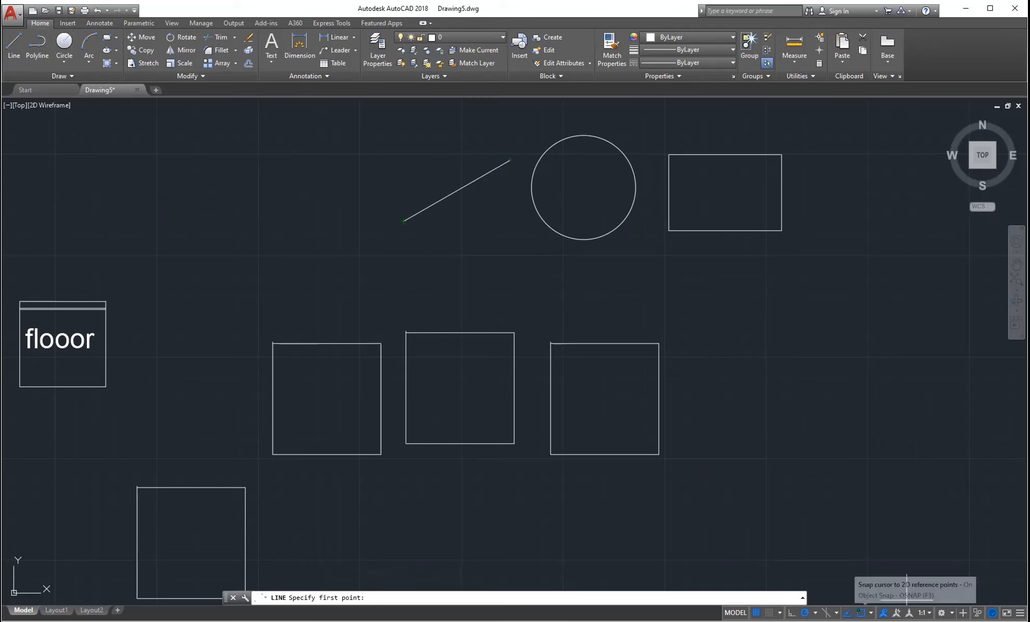
{"action": "left_click", "coordinate": [871, 613]}
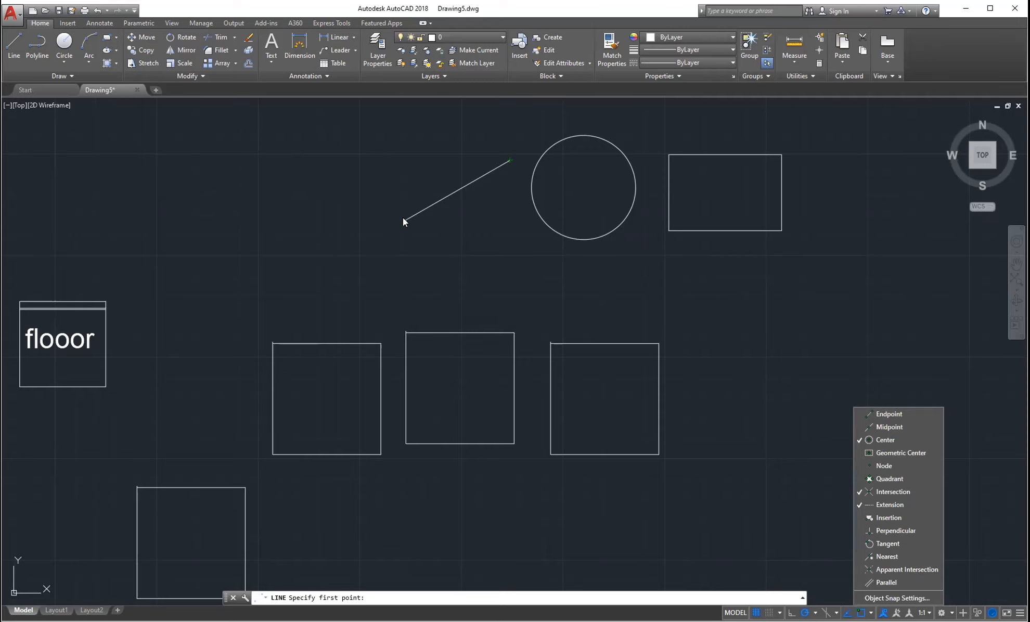
{"action": "left_click", "coordinate": [6, 49]}
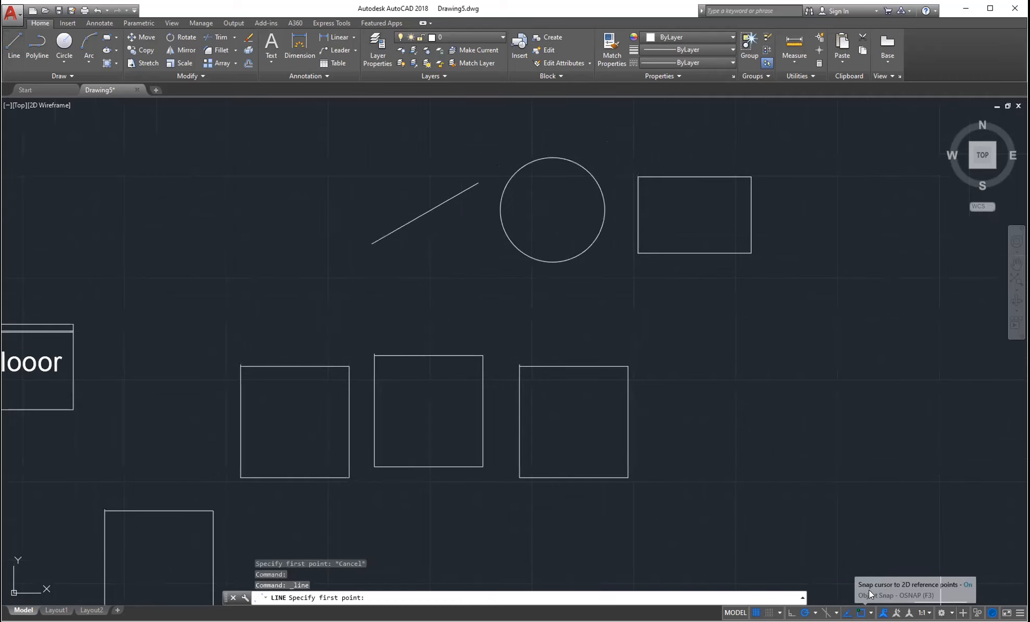
- Tick Endpoint snapping in the snap modes list and cancel the line
{"action": "left_click", "coordinate": [870, 612]}
{"action": "left_click", "coordinate": [876, 415]}
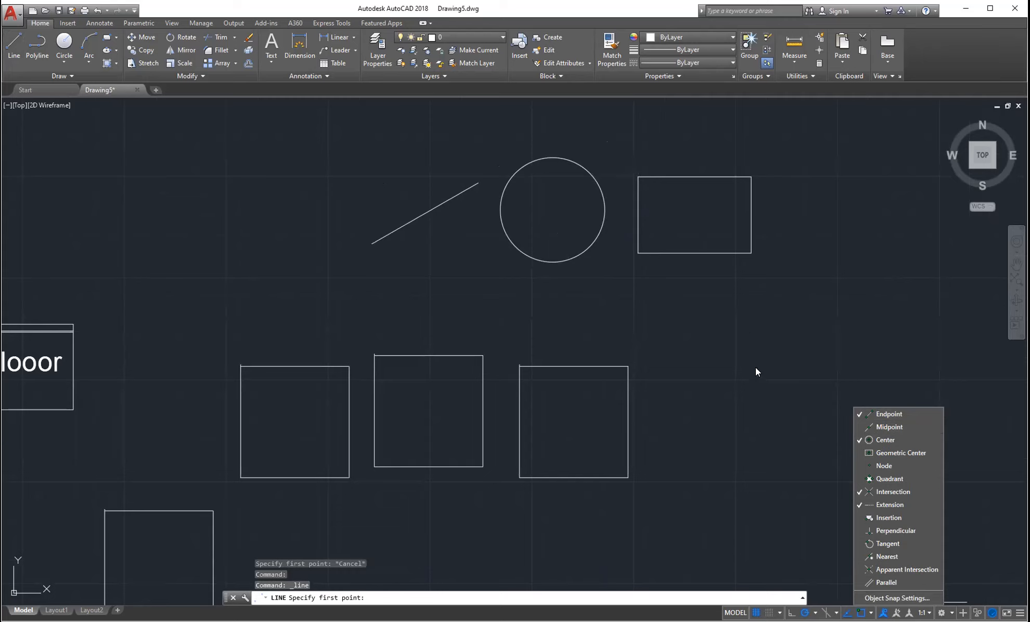
{"action": "key", "text": "Escape"}
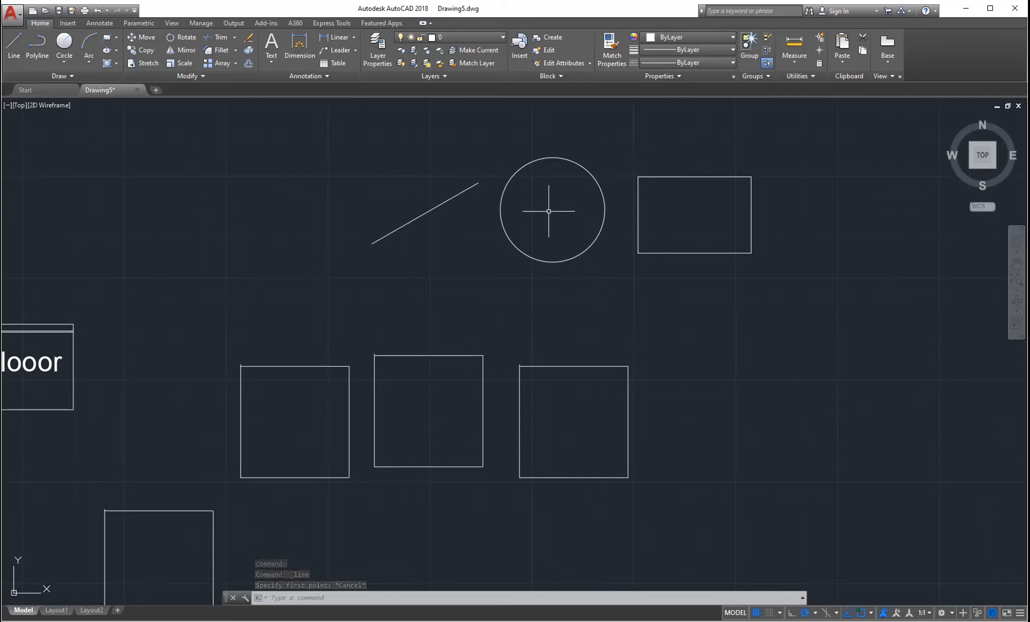
- Start a line and toggle Center snapping in the object snap list
{"action": "left_click", "coordinate": [15, 51]}
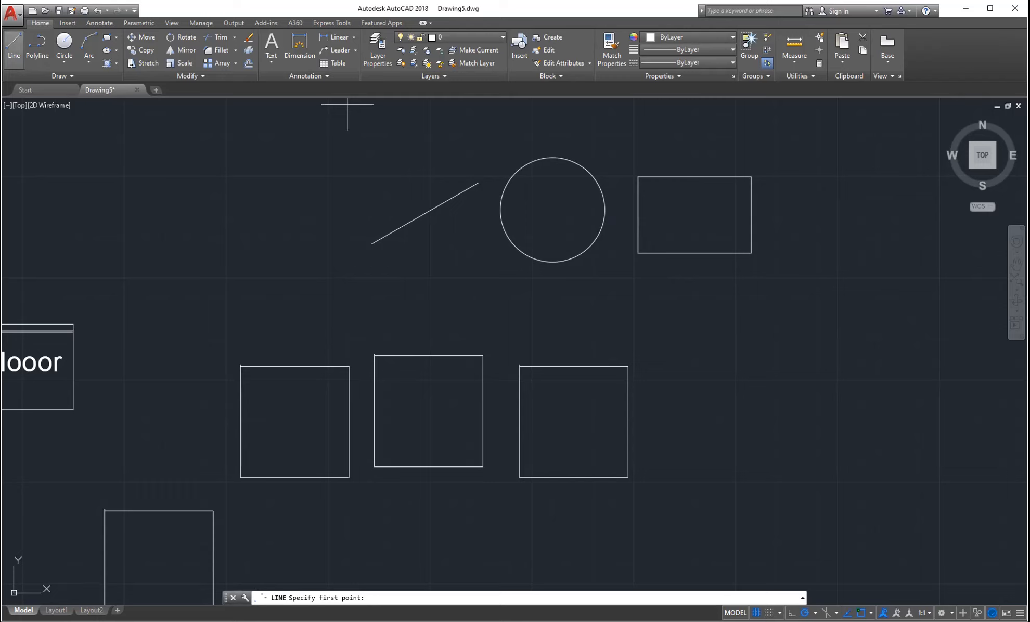
{"action": "left_click", "coordinate": [870, 613]}
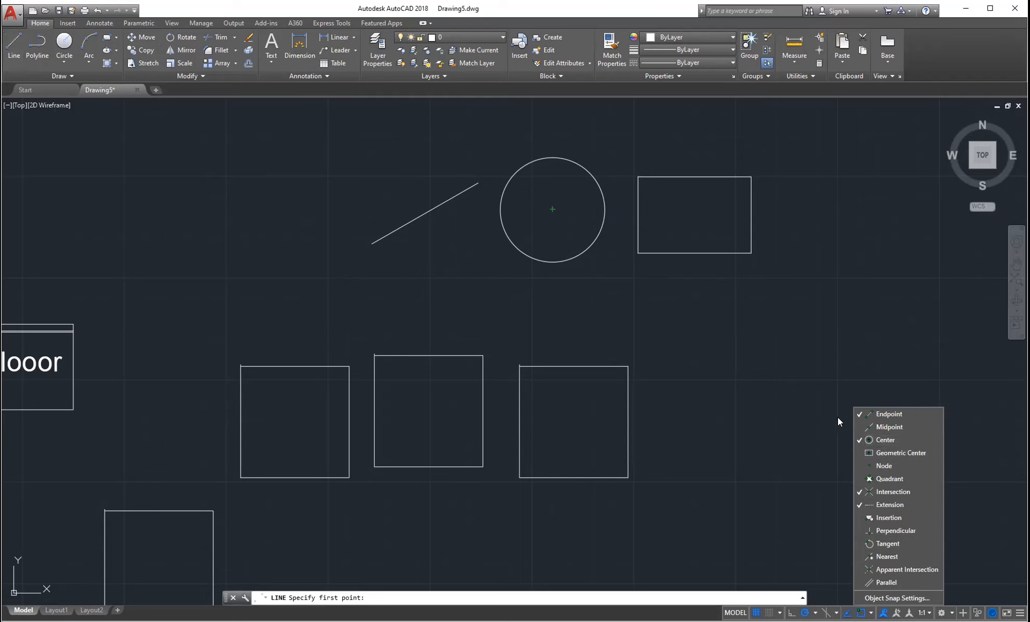
{"action": "left_click", "coordinate": [873, 442]}
{"action": "key", "text": "Escape"}
{"action": "key", "text": "Escape"}
{"action": "key", "text": "Escape"}
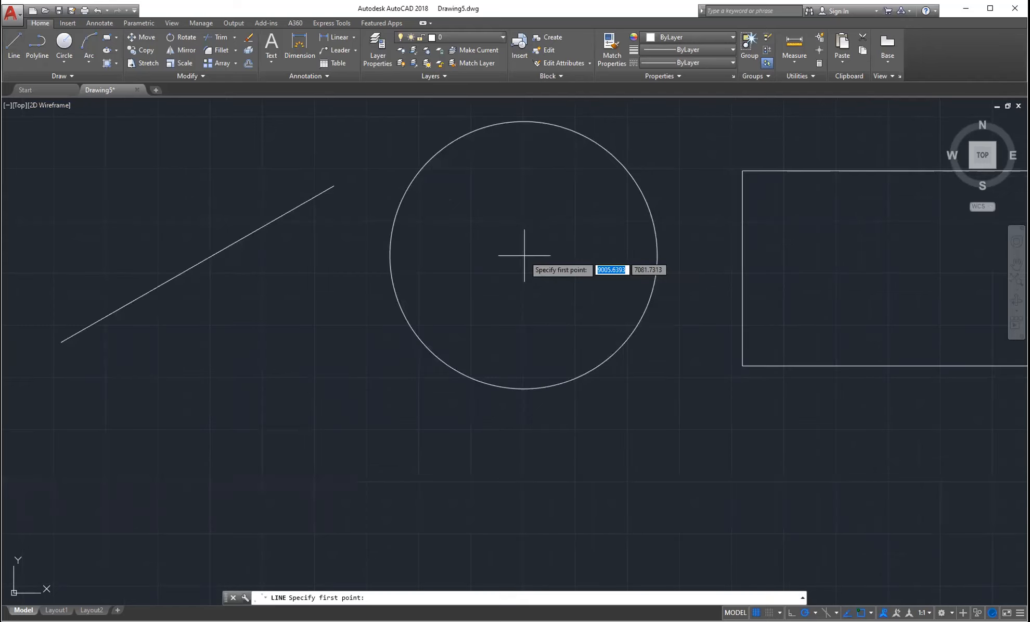
- Zoom the view and snap a new line's start point to the circle's centre
{"action": "scroll", "coordinate": [525, 255], "scroll_direction": "down", "scroll_amount": 1}
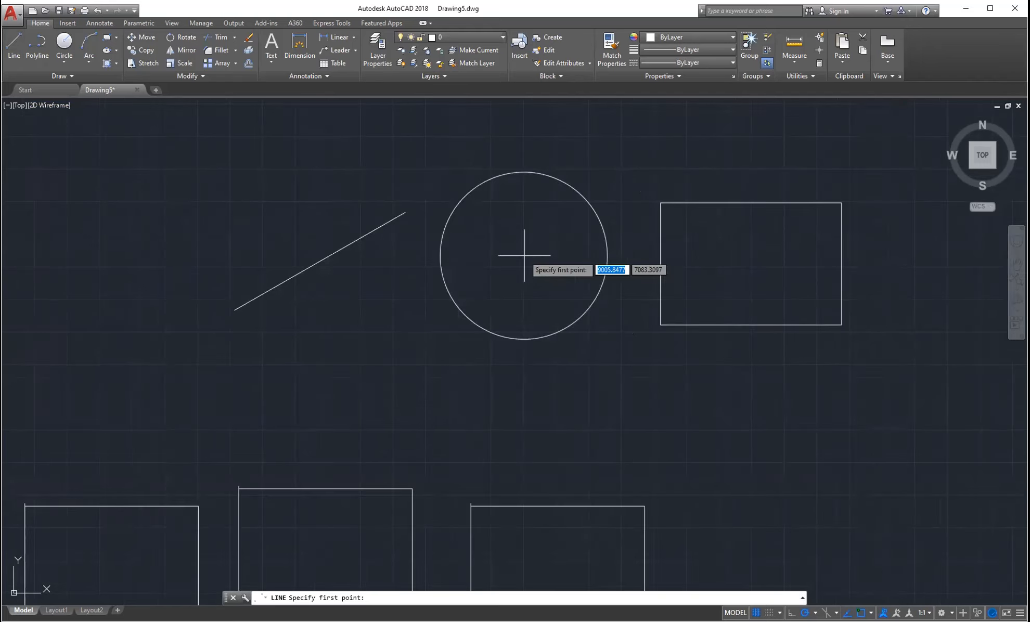
{"action": "scroll", "coordinate": [525, 255], "scroll_direction": "down", "scroll_amount": 2}
{"action": "left_click", "coordinate": [871, 613]}
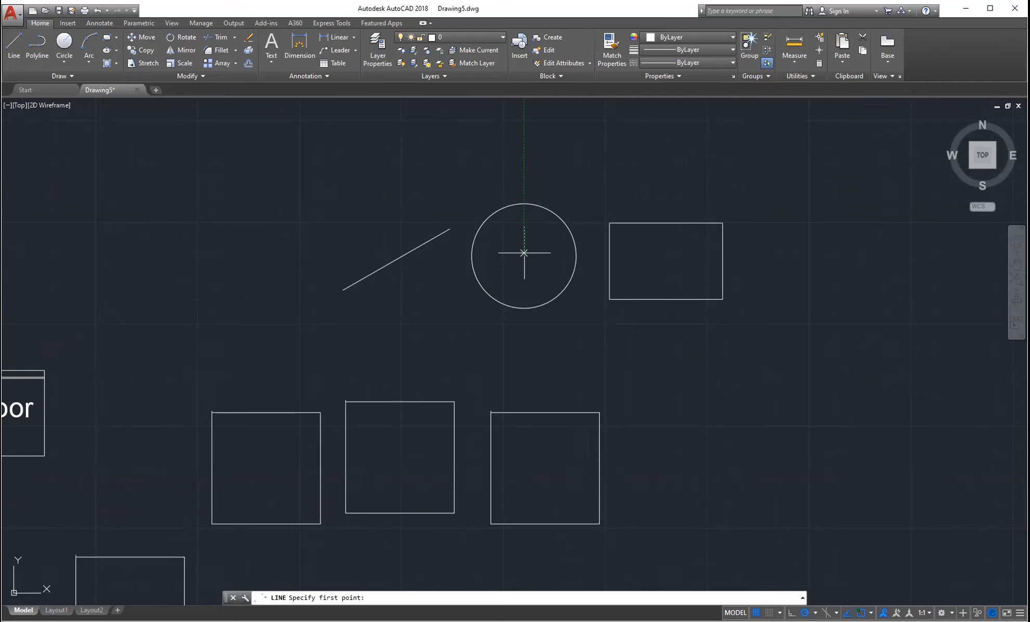
{"action": "left_click", "coordinate": [524, 253]}
{"action": "key", "text": "Escape"}
- Erase the short line from the circle's centre and confirm the active snap modes
{"action": "left_click", "coordinate": [524, 255]}
{"action": "left_click", "coordinate": [552, 246]}
{"action": "key", "text": "Delete"}
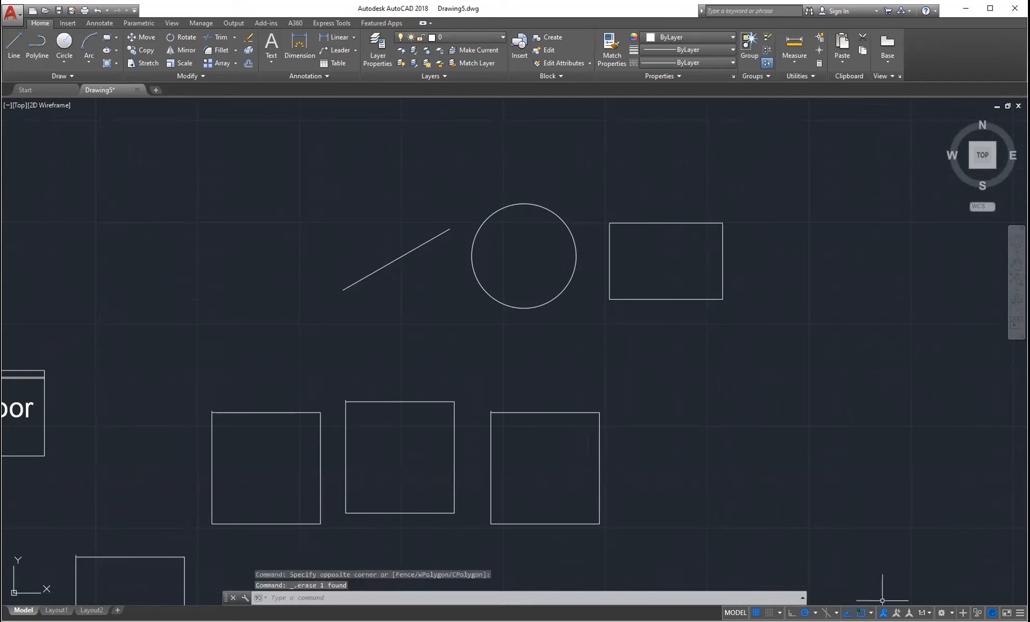
{"action": "left_click", "coordinate": [871, 613]}
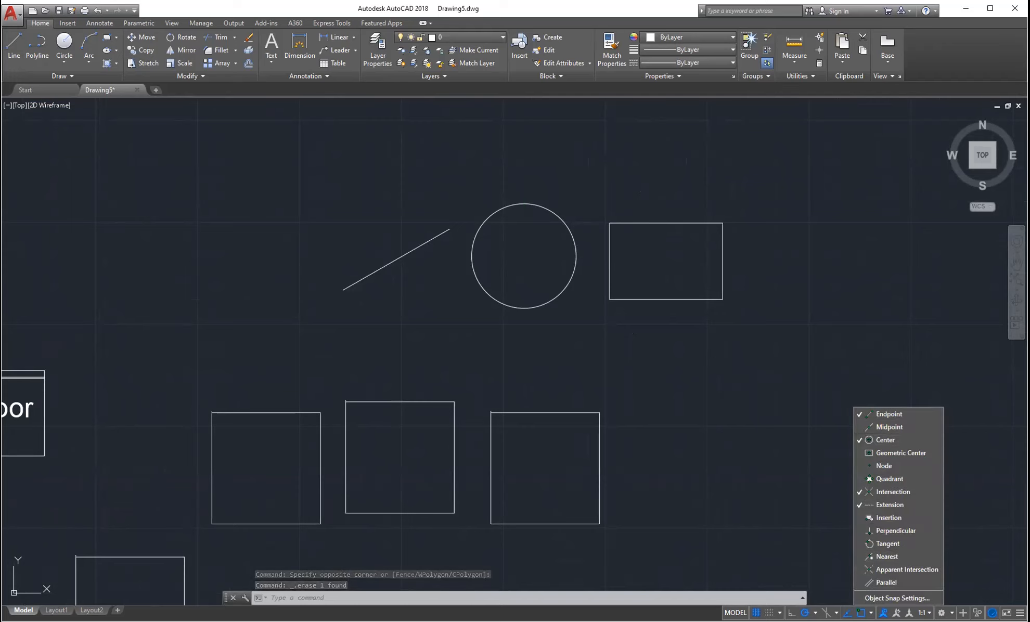
{"action": "key", "text": "Escape"}
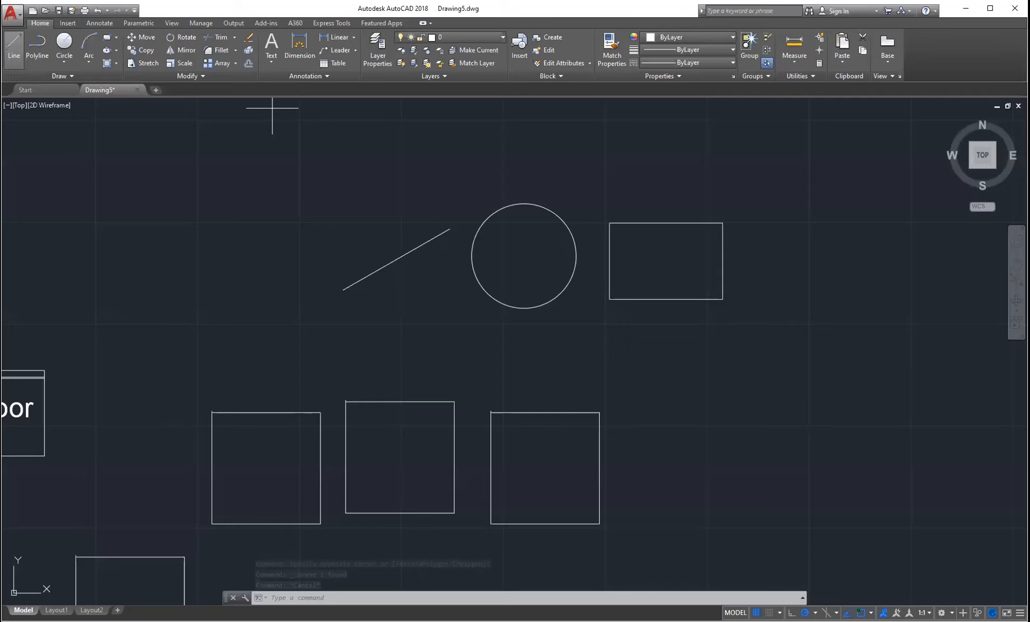
- Open the object snap list to add Midpoint and Quadrant snaps
{"action": "left_click", "coordinate": [870, 613]}
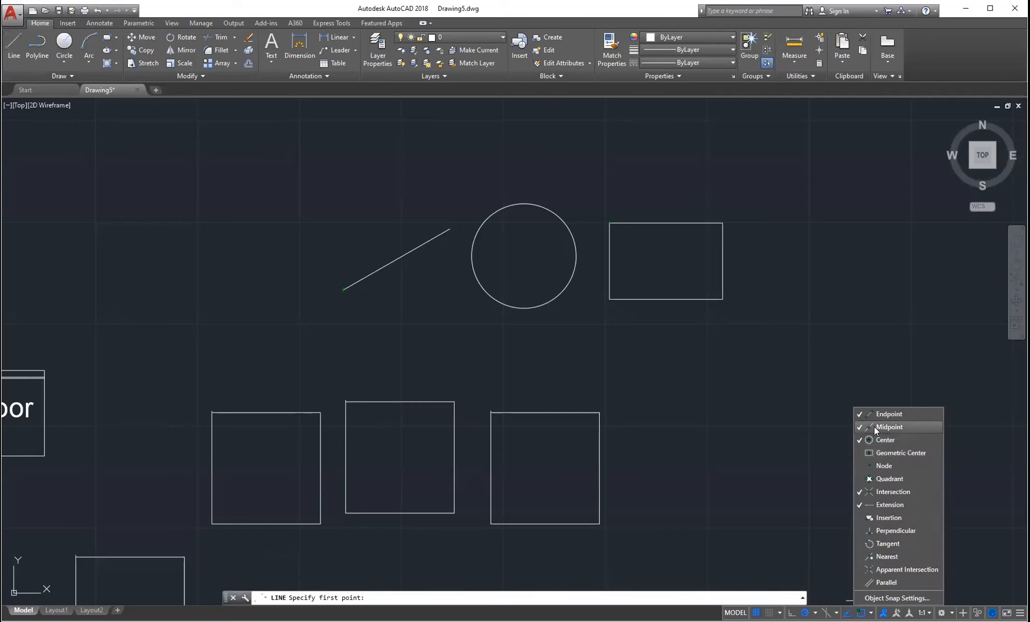
{"action": "left_click", "coordinate": [870, 613]}
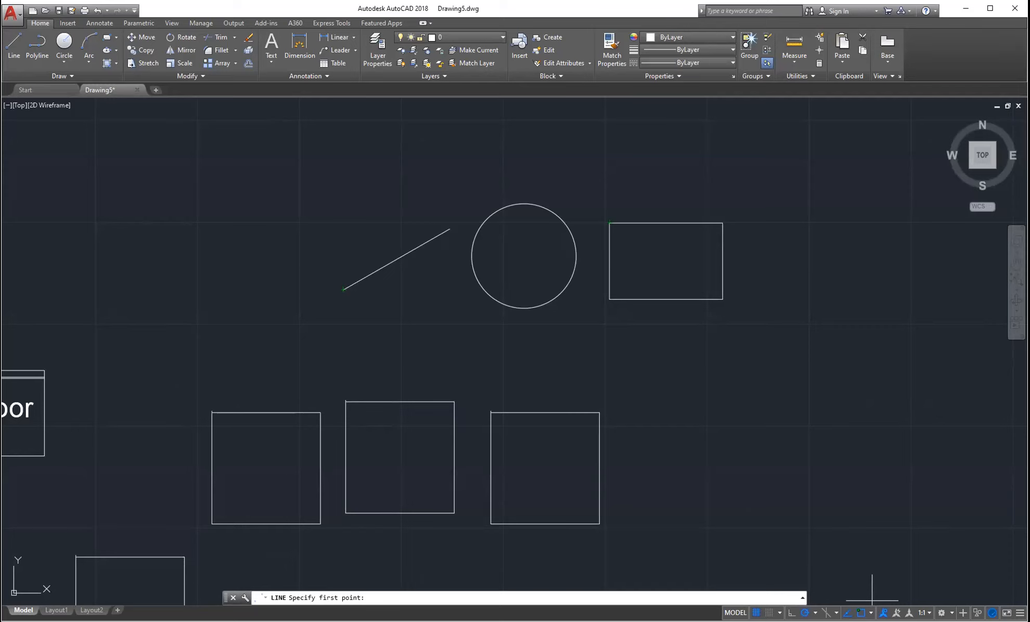
{"action": "left_click", "coordinate": [870, 613]}
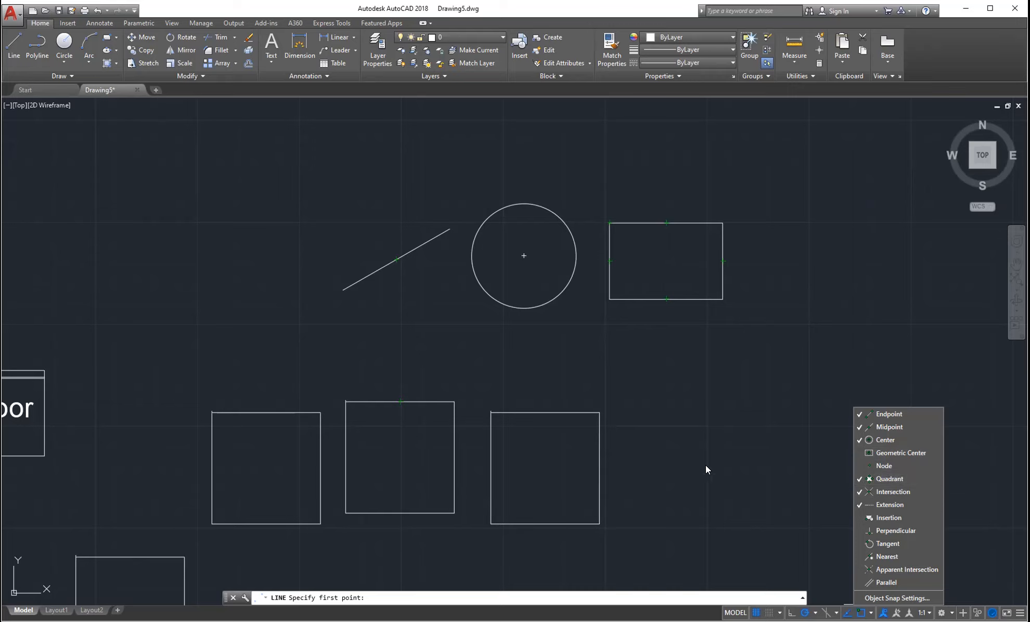
- Turn the Quadrant snap off and back on, then recheck the active snap modes
{"action": "left_click", "coordinate": [888, 478]}
{"action": "left_click", "coordinate": [871, 613]}
{"action": "left_click", "coordinate": [871, 613]}
{"action": "left_click", "coordinate": [883, 477]}
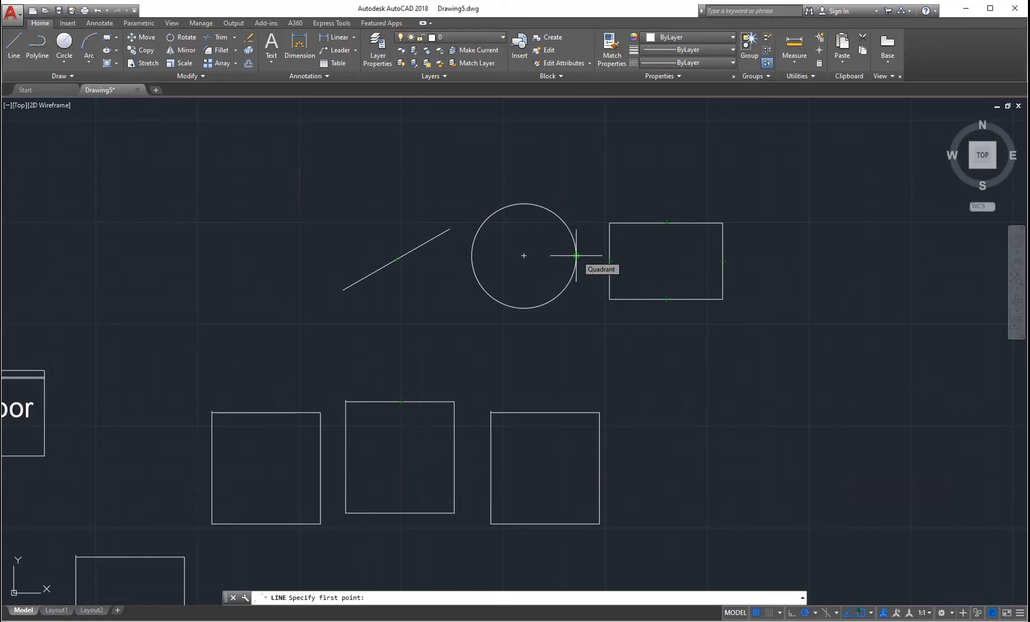
{"action": "left_click", "coordinate": [871, 613]}
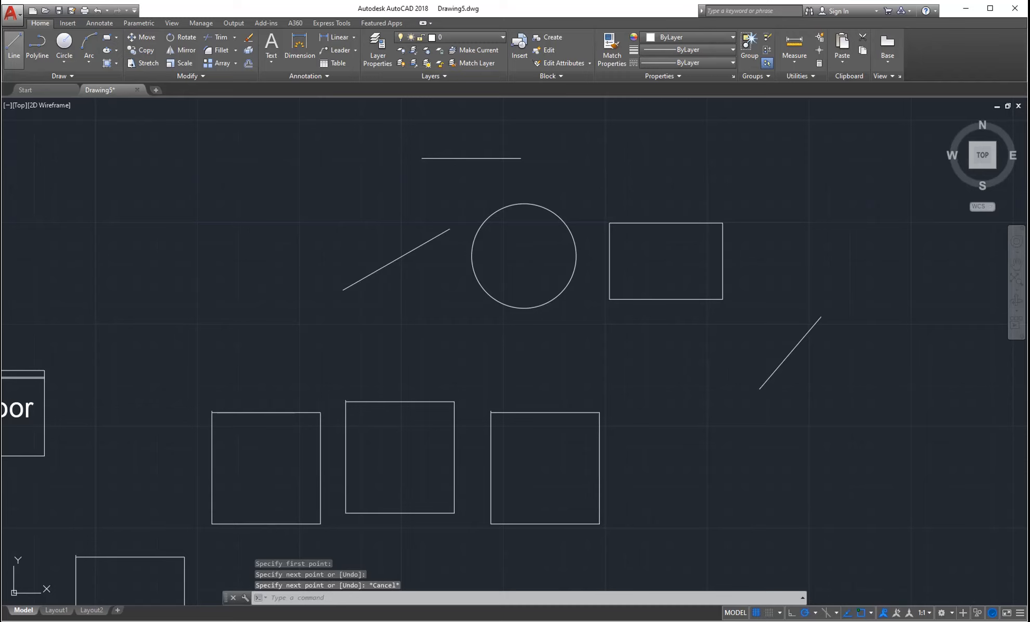
- Turn on Extension snap and extend the right-hand diagonal line up and to the right
{"action": "left_click", "coordinate": [870, 613]}
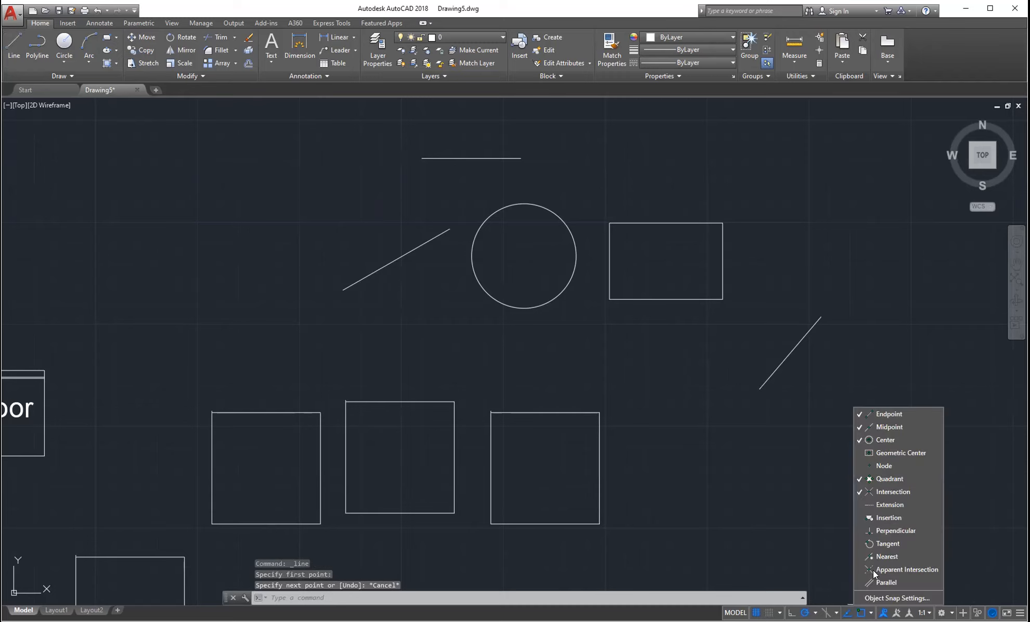
{"action": "left_click", "coordinate": [884, 505]}
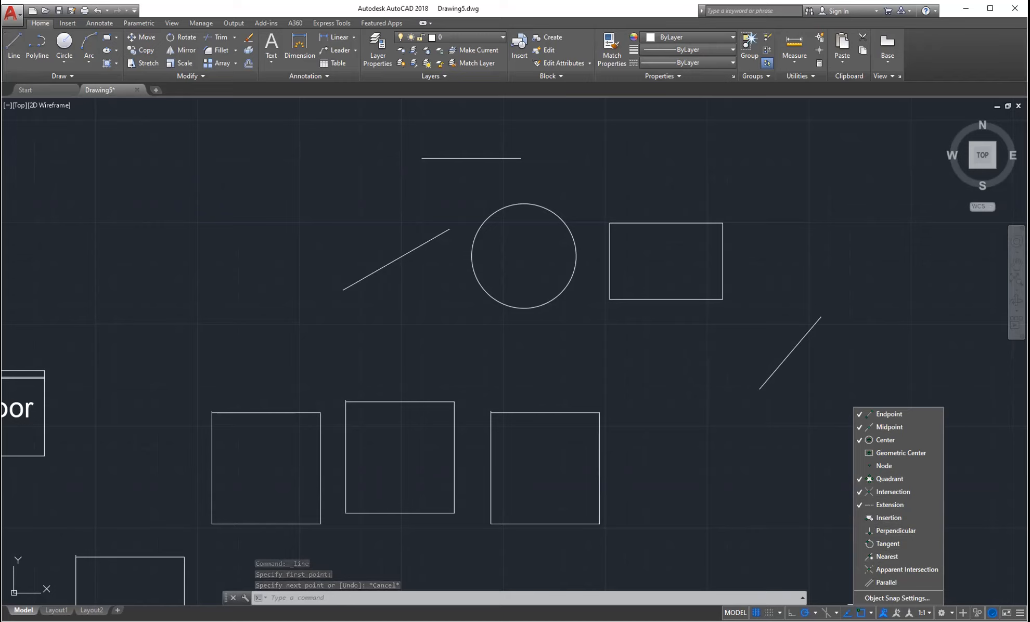
{"action": "left_click", "coordinate": [789, 468]}
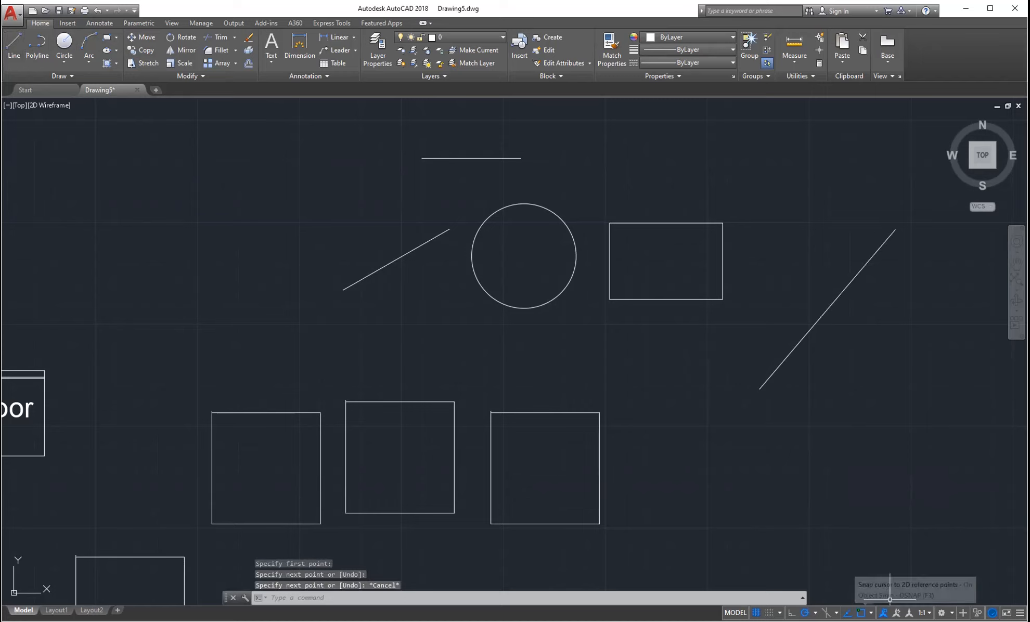
{"action": "left_click", "coordinate": [871, 612]}
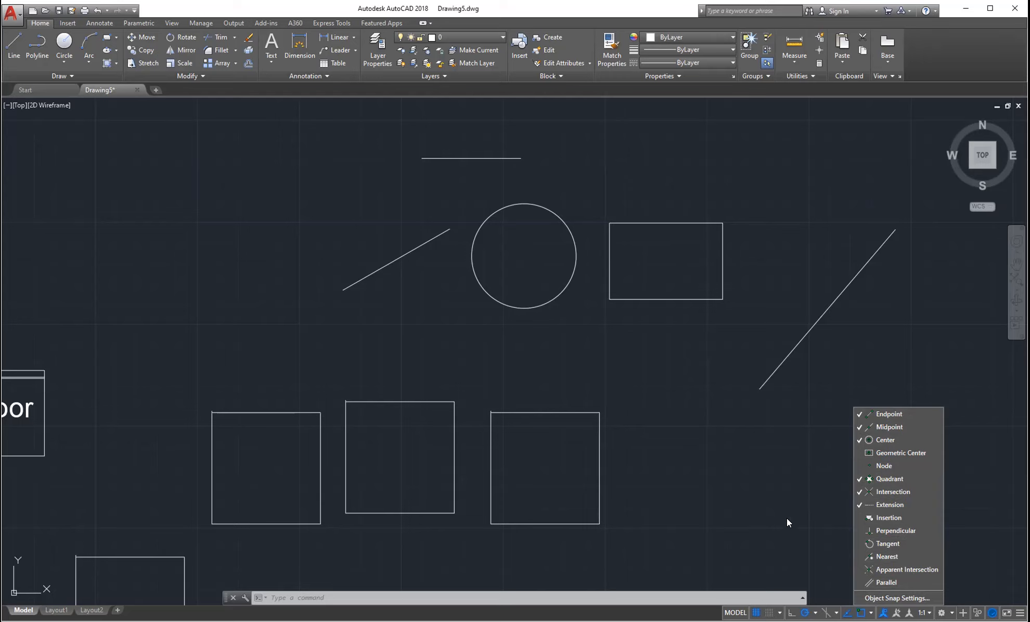
{"action": "left_click", "coordinate": [776, 502]}
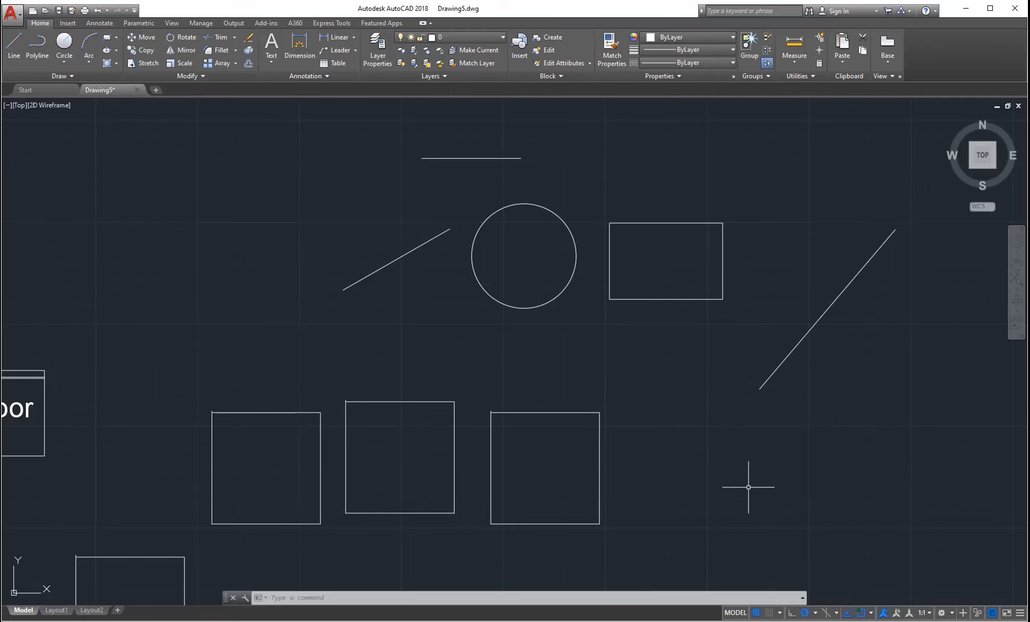
{"action": "key", "text": "F7"}
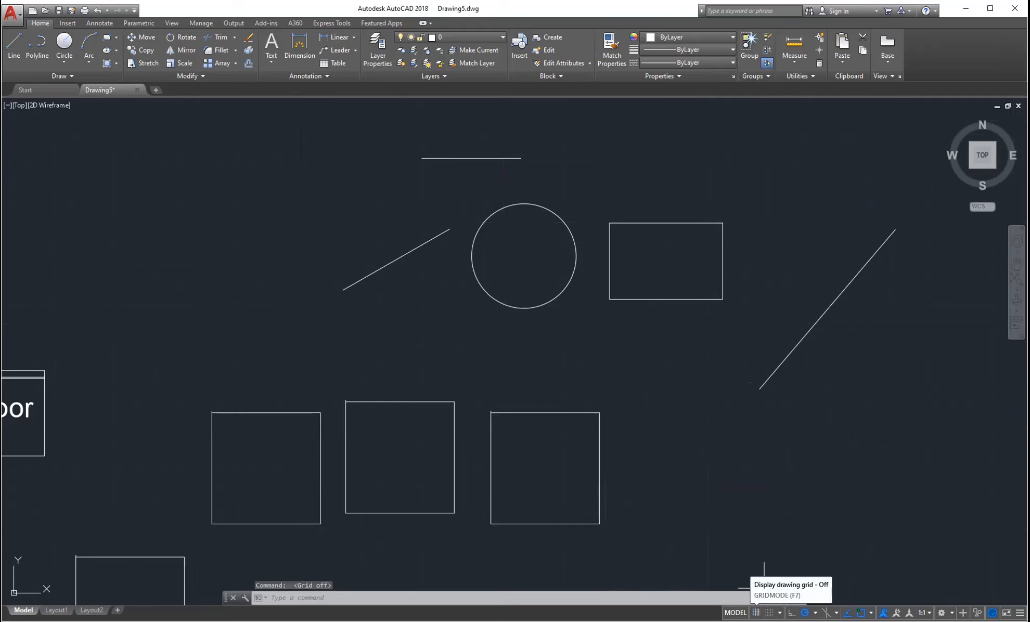
{"action": "left_click", "coordinate": [756, 612]}
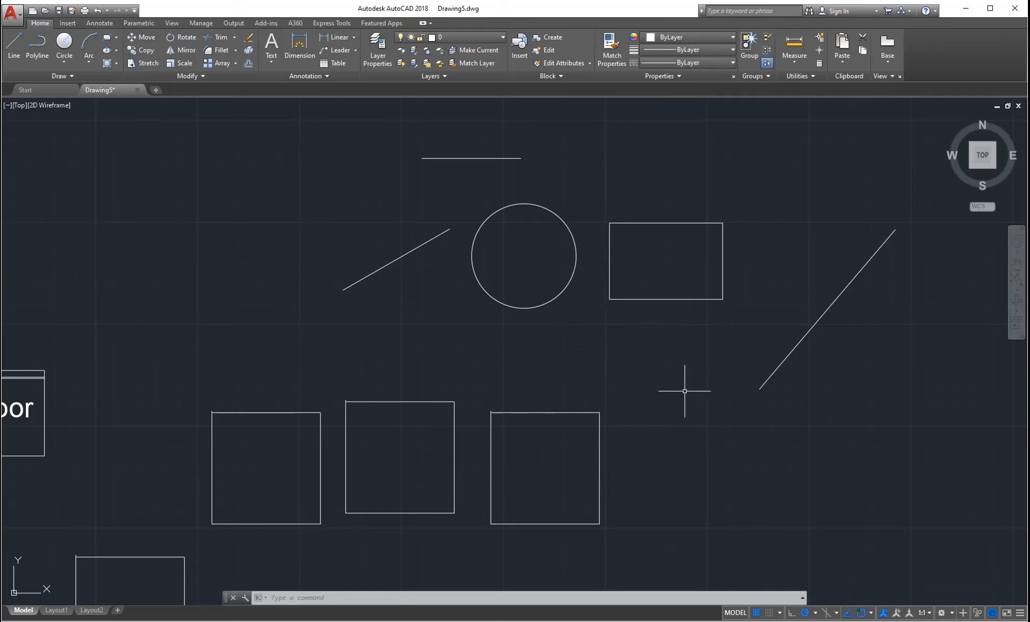
- Pan the view up and left to centre the lines, circle, rectangle and squares
{"action": "middle_click_drag", "start_coordinate": [685, 391], "coordinate": [612, 381]}
{"action": "middle_click_drag", "start_coordinate": [711, 477], "coordinate": [699, 443]}
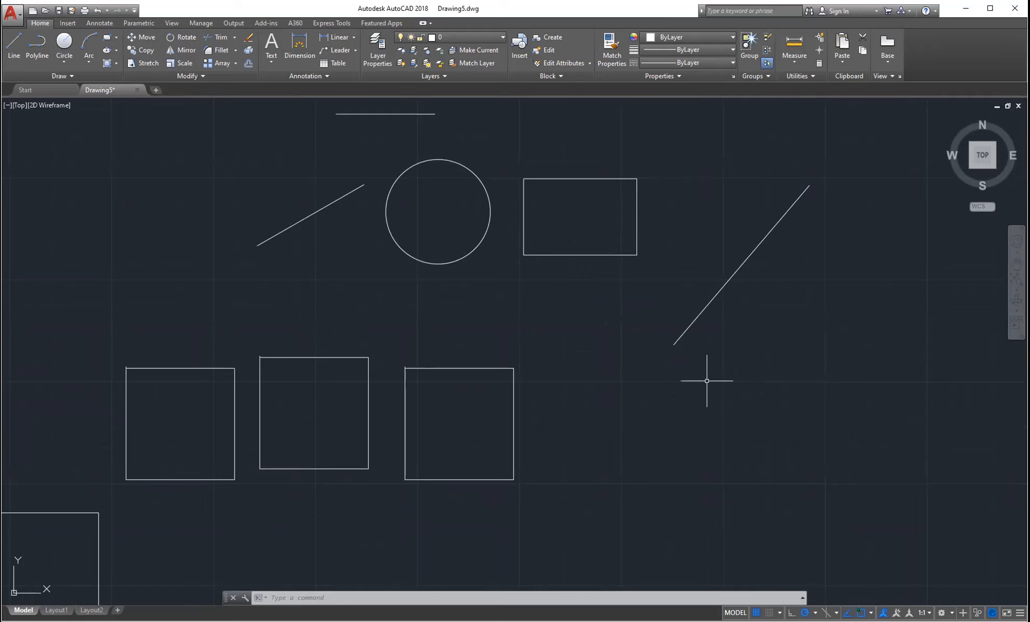
{"action": "middle_click_drag", "start_coordinate": [702, 361], "coordinate": [707, 381]}
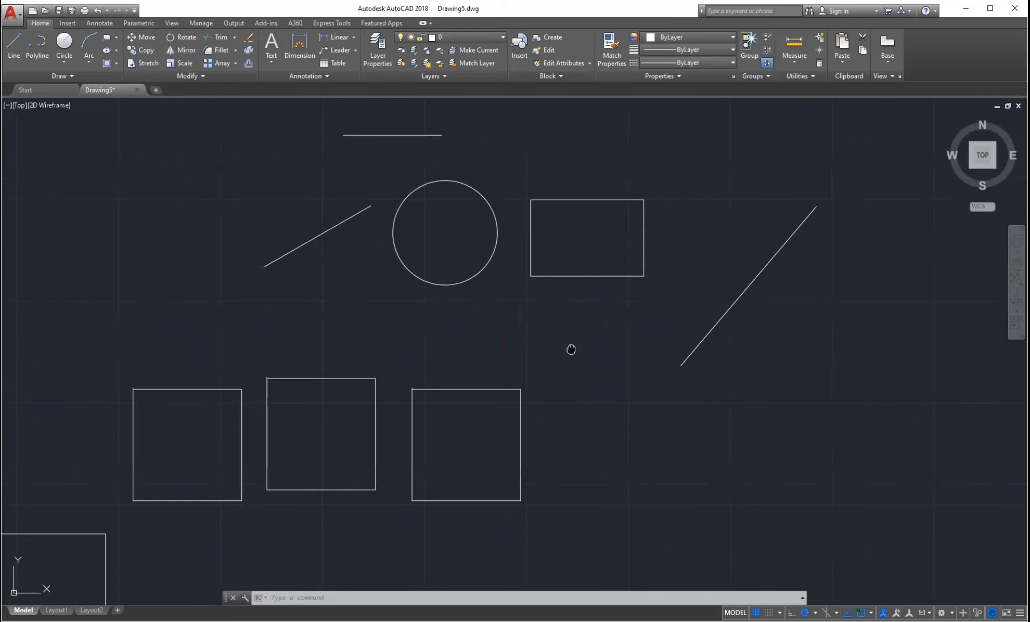
{"action": "middle_click_drag", "start_coordinate": [571, 349], "coordinate": [572, 361]}
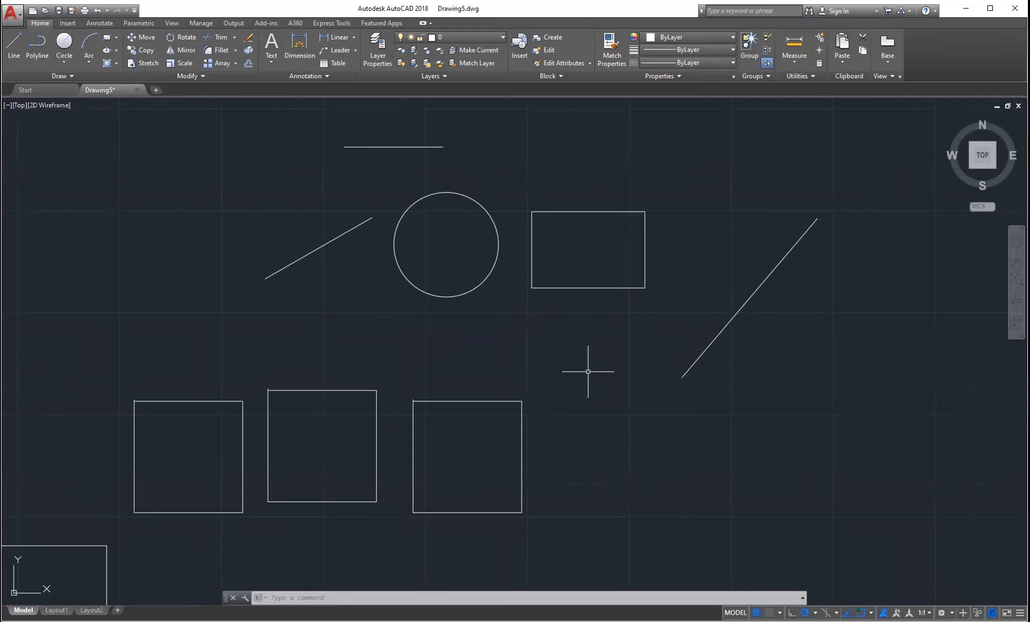
{"action": "middle_click_drag", "start_coordinate": [596, 381], "coordinate": [586, 381]}
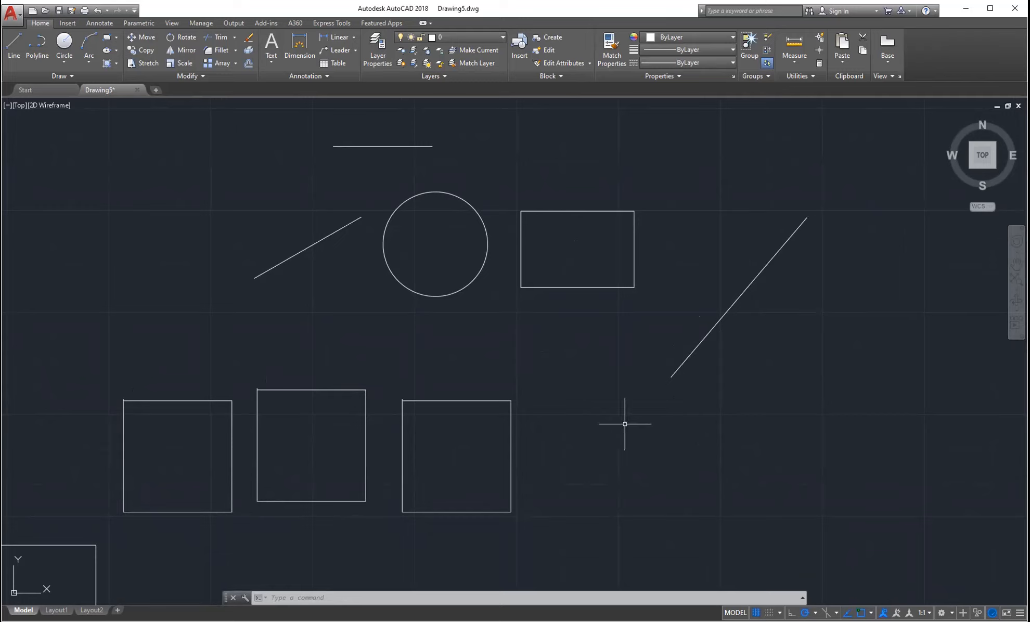
{"action": "middle_click_drag", "start_coordinate": [644, 422], "coordinate": [646, 423]}
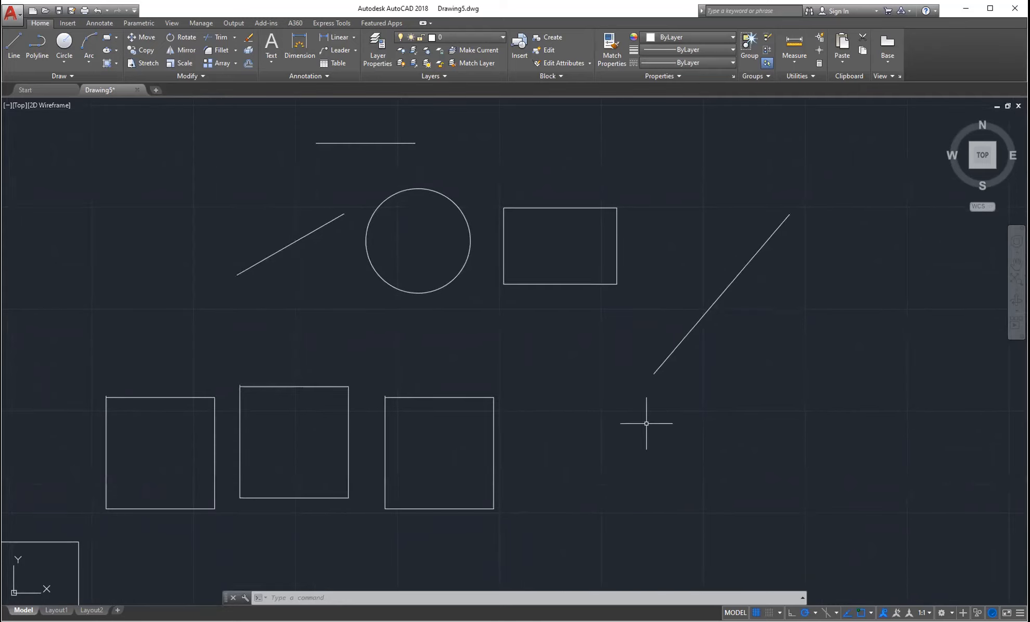